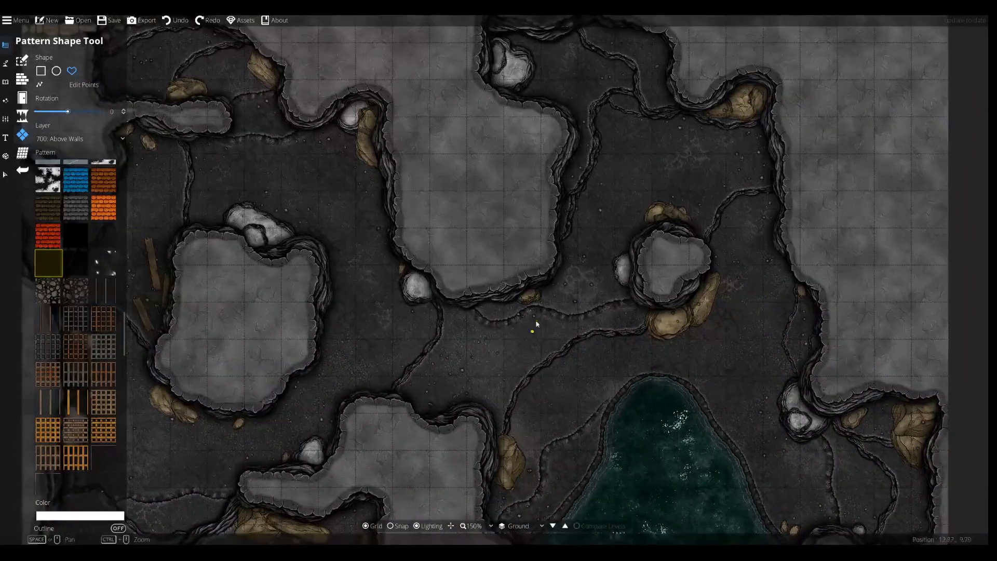
# Look over the cave map's rock masses, ledges and water to see which areas still need shading.
pyautogui.moveTo(521, 391); pyautogui.dragTo(591, 293)
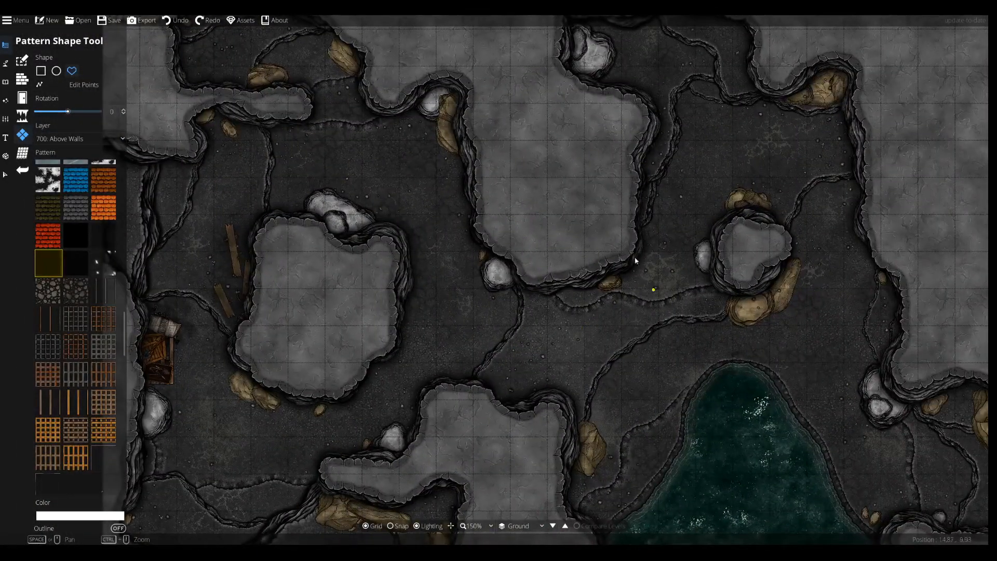
pyautogui.moveTo(677, 334); pyautogui.dragTo(617, 274)
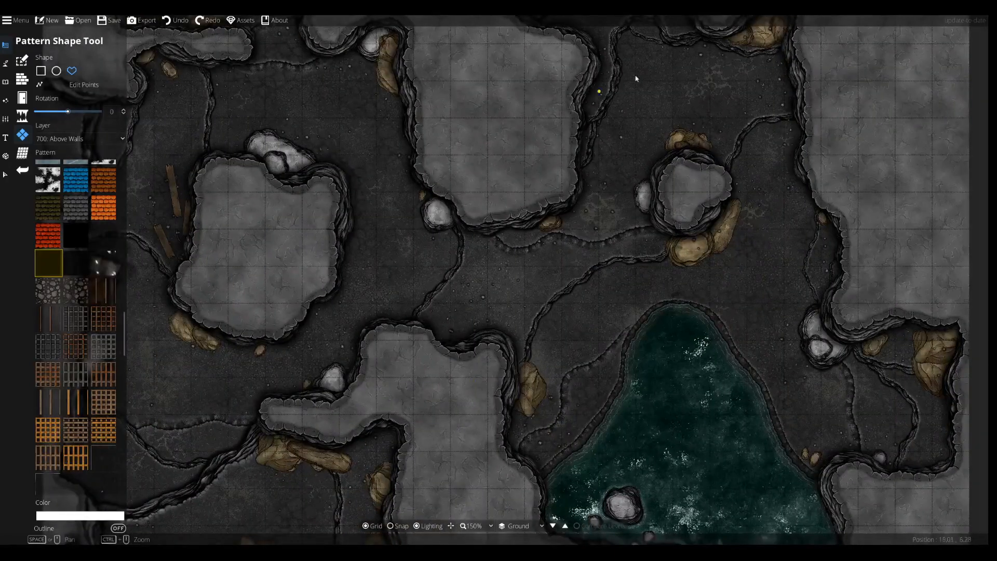
pyautogui.moveTo(601, 223); pyautogui.dragTo(627, 294)
pyautogui.moveTo(459, 330); pyautogui.dragTo(537, 366)
pyautogui.moveTo(629, 347); pyautogui.dragTo(529, 445)
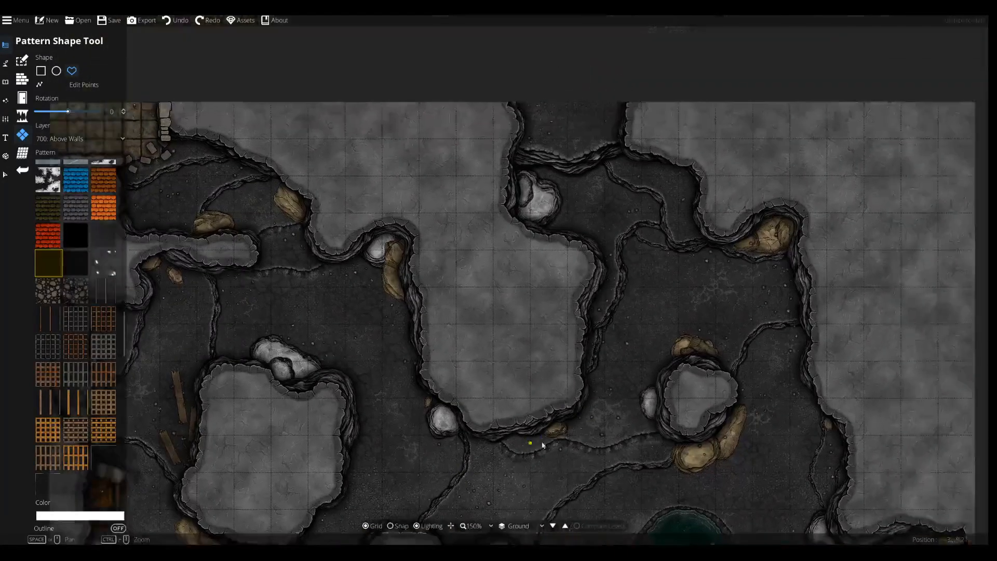
pyautogui.moveTo(358, 393); pyautogui.dragTo(596, 385)
pyautogui.moveTo(710, 464); pyautogui.dragTo(599, 369)
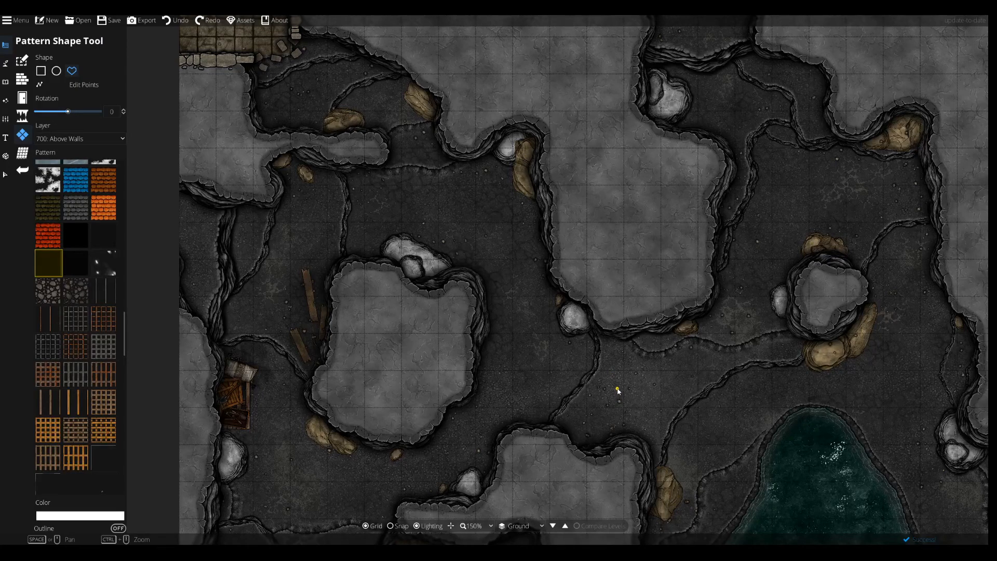
pyautogui.moveTo(641, 416); pyautogui.dragTo(618, 374)
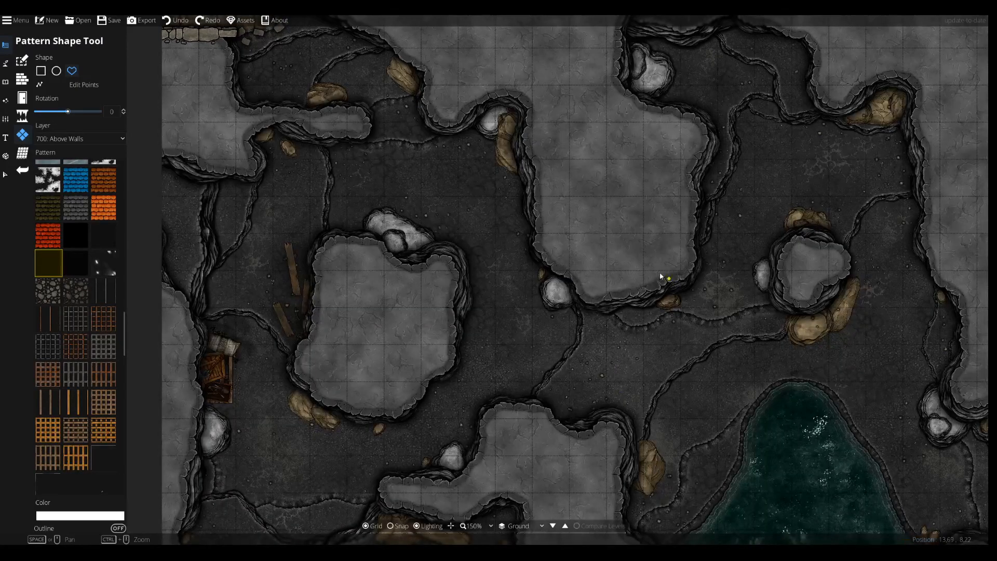
pyautogui.moveTo(511, 419); pyautogui.dragTo(359, 419)
pyautogui.moveTo(515, 291); pyautogui.dragTo(549, 341)
pyautogui.moveTo(501, 246); pyautogui.dragTo(518, 263)
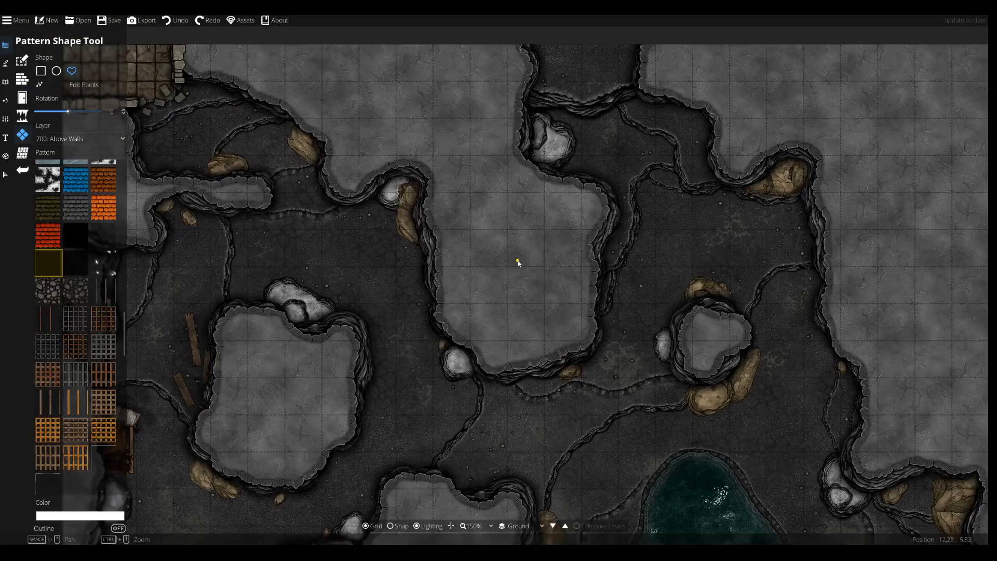
pyautogui.moveTo(683, 293); pyautogui.dragTo(589, 256)
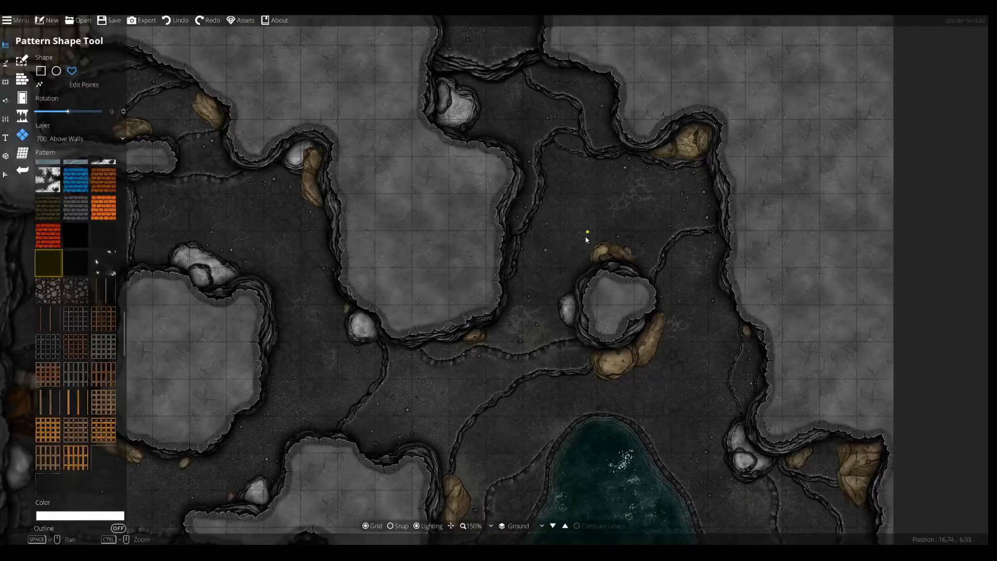
pyautogui.moveTo(573, 400); pyautogui.dragTo(743, 387)
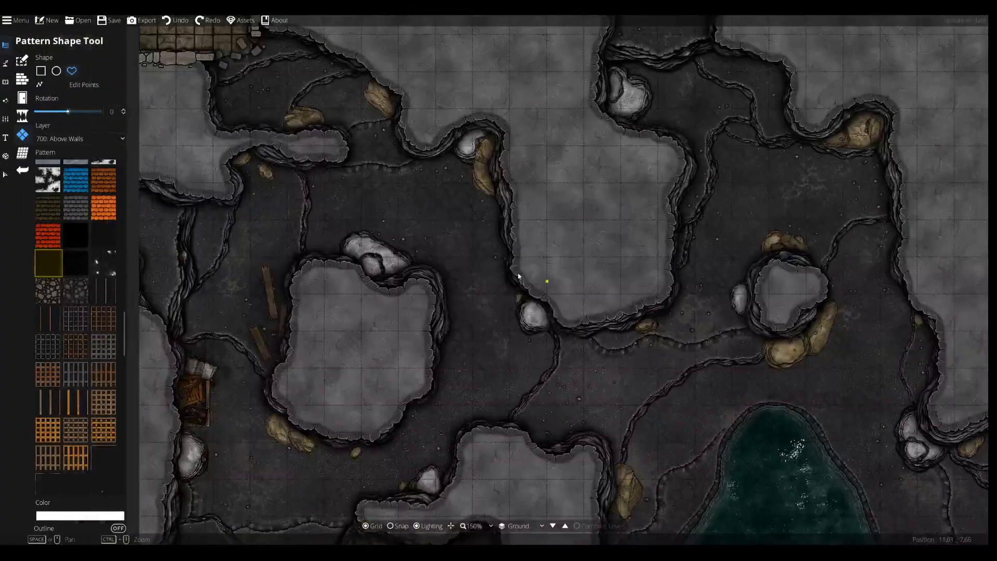
pyautogui.moveTo(604, 259); pyautogui.dragTo(603, 289)
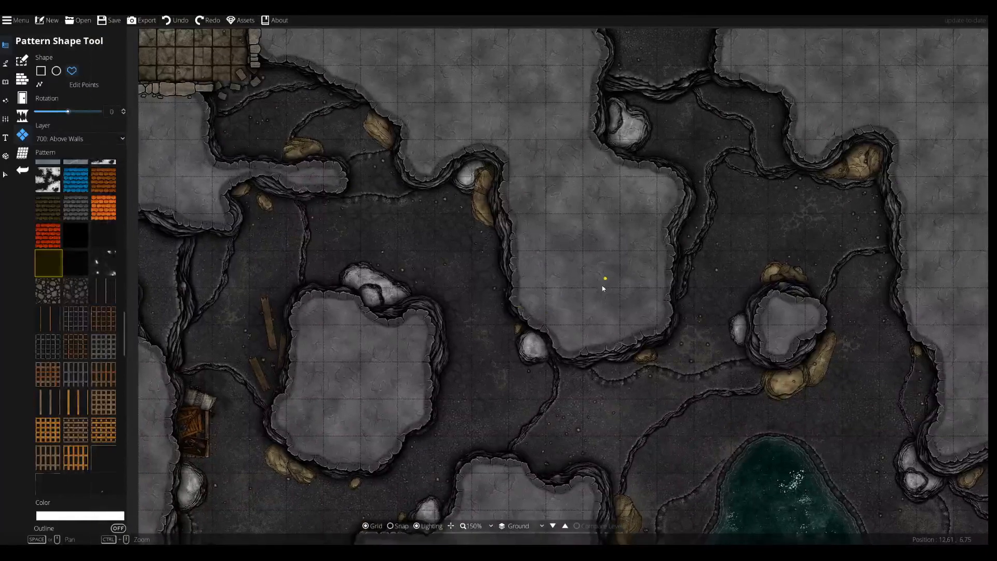
# Redo the two Shadow50 pattern shapes over the large upper rock mass and the rock island beside the planks.
pyautogui.click(208, 19)
pyautogui.click(208, 20)
pyautogui.scroll(-3, 514, 237)
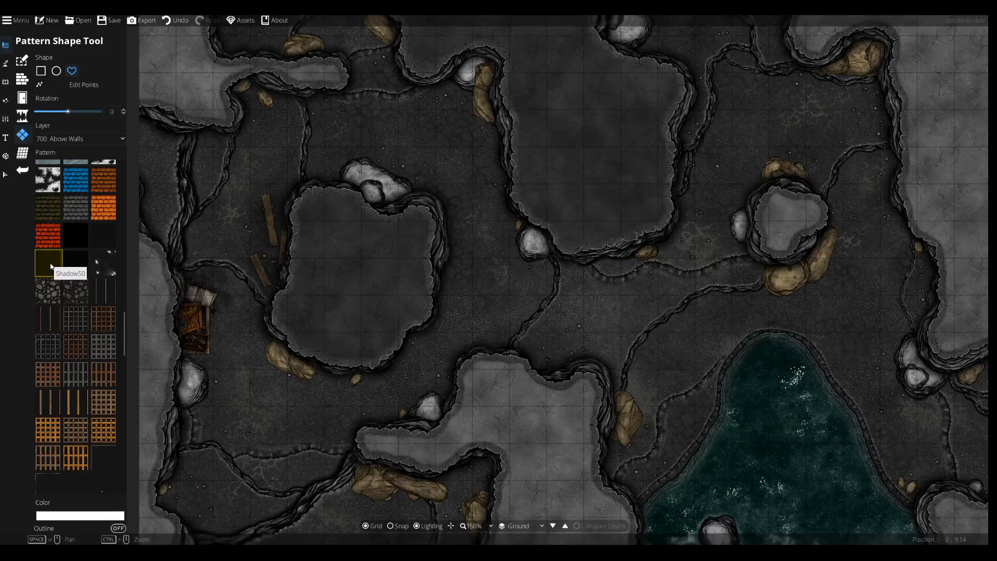
pyautogui.click(302, 261)
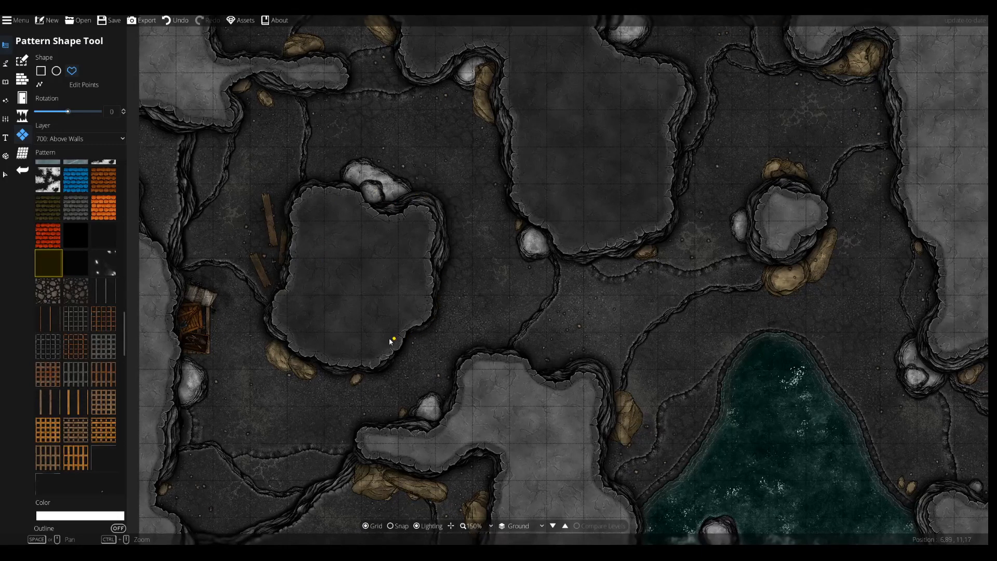
pyautogui.click(5, 174)
pyautogui.click(338, 264)
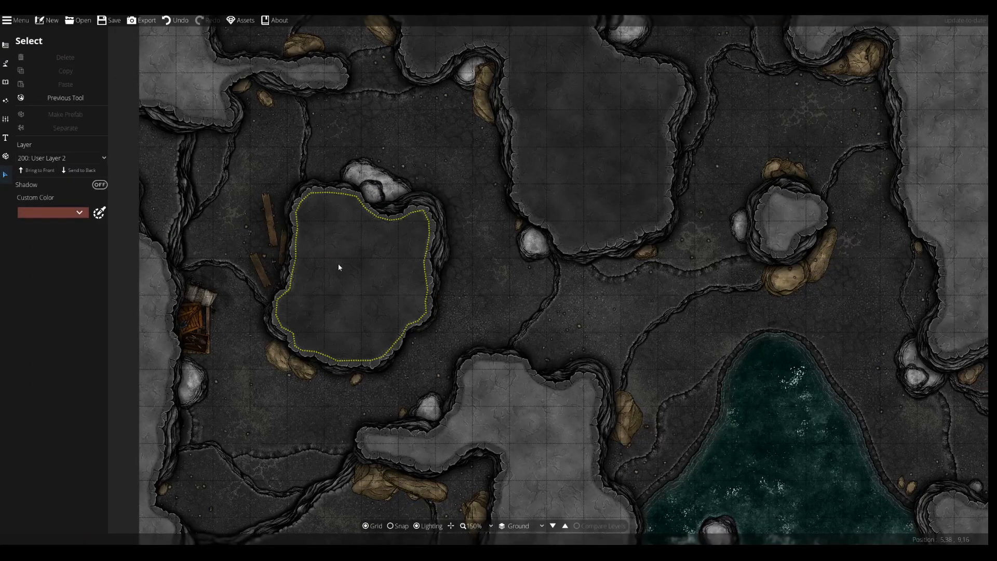
pyautogui.click(6, 63)
pyautogui.click(6, 82)
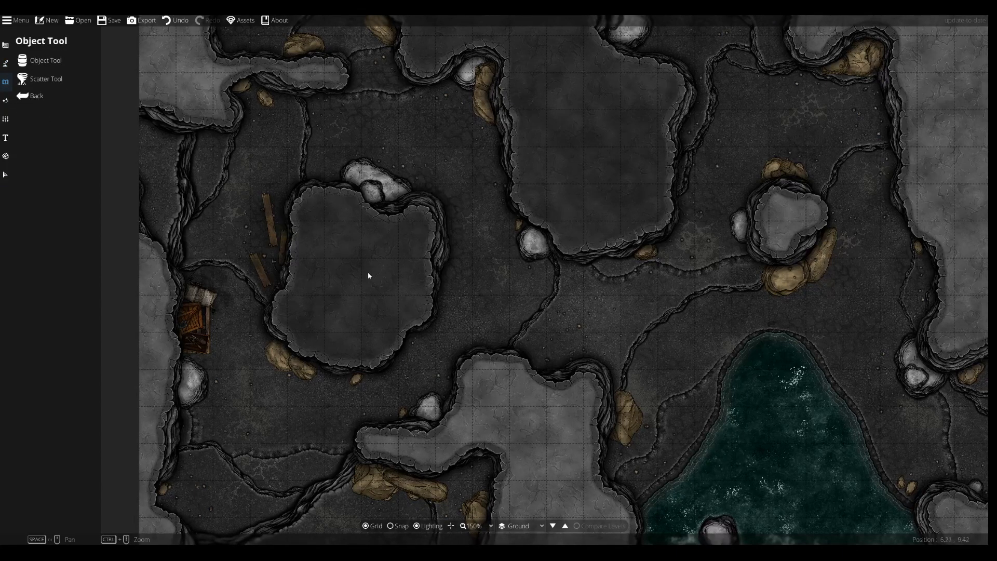
pyautogui.moveTo(533, 178); pyautogui.dragTo(543, 287)
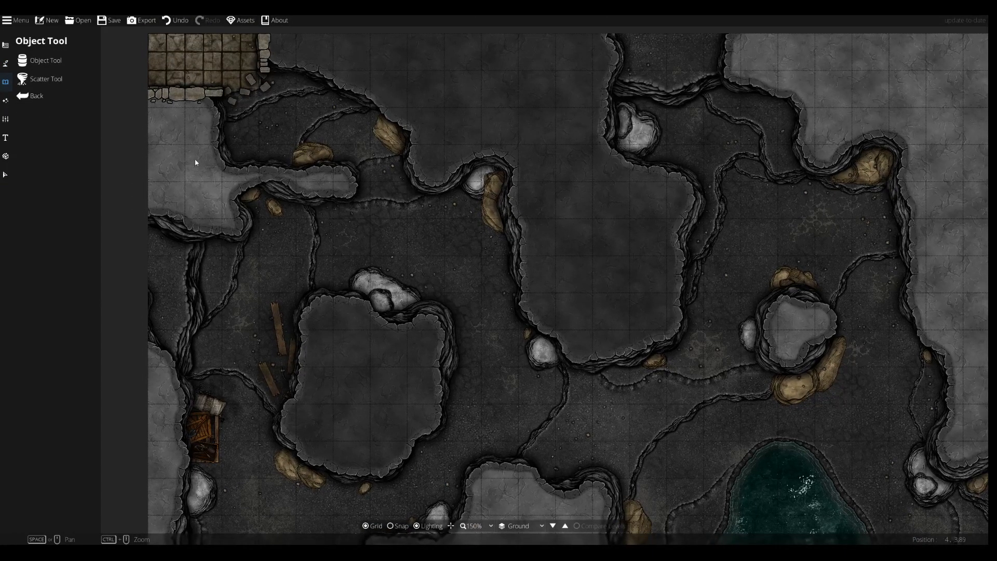
# Select the shadow shape over the large upper rock mass and try a darker shadow pattern and Shadow25 on it.
pyautogui.click(5, 175)
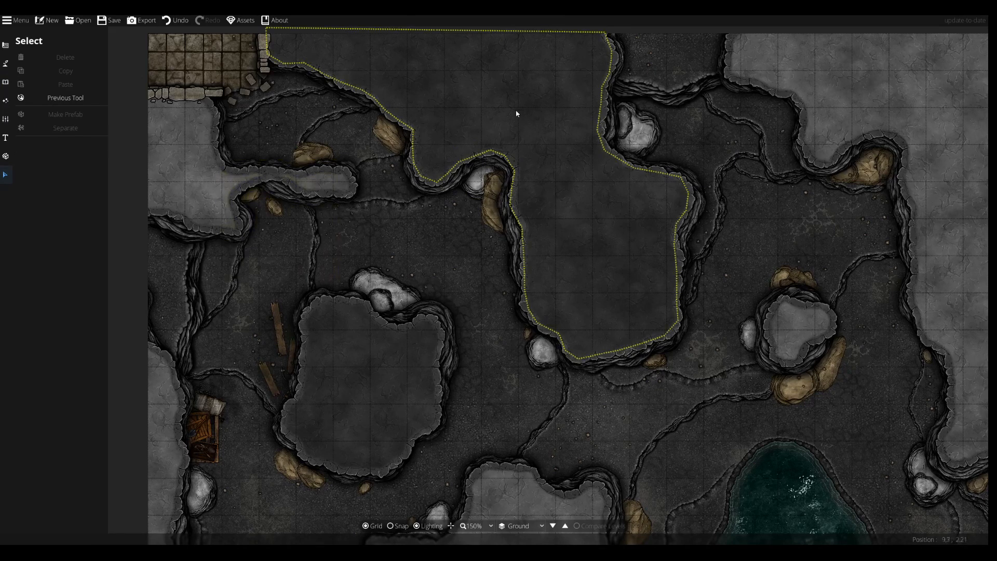
pyautogui.click(533, 132)
pyautogui.scroll(-10, 72, 368)
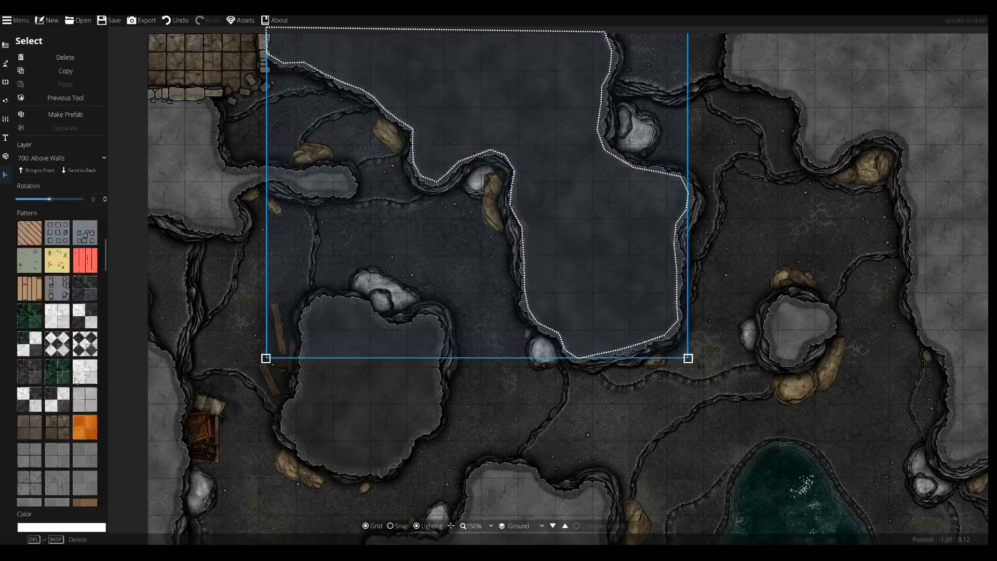
pyautogui.scroll(-15, 72, 369)
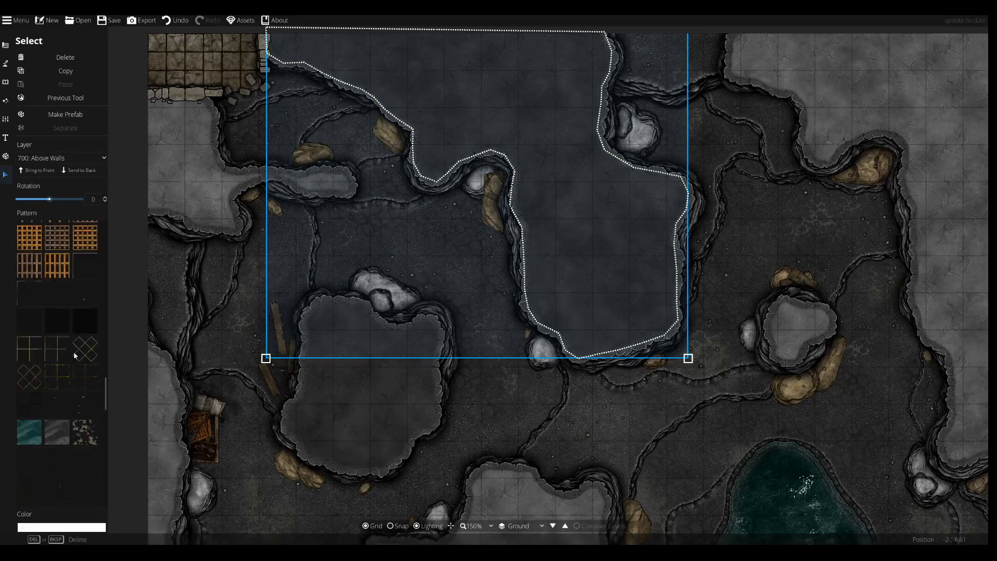
pyautogui.click(59, 390)
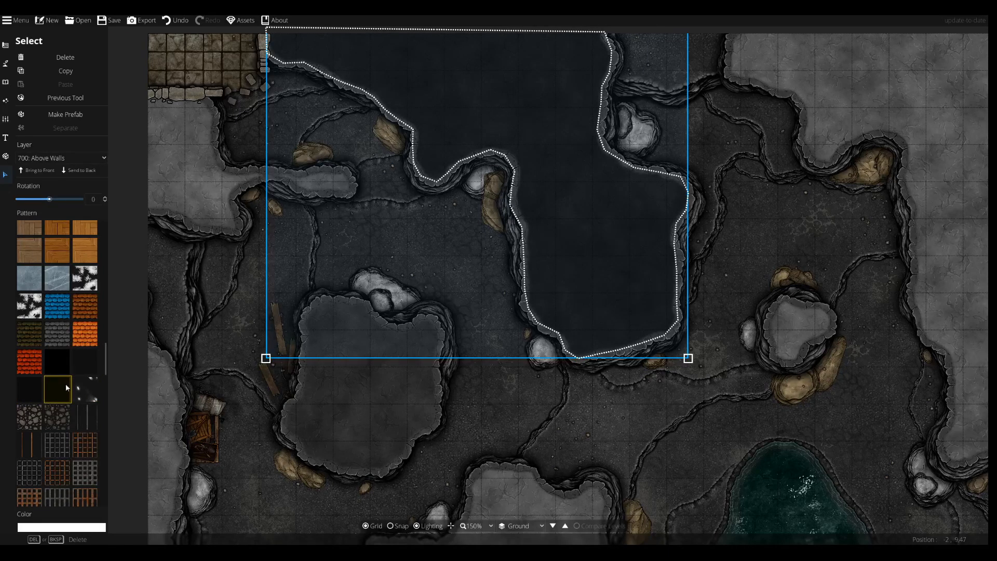
pyautogui.click(94, 370)
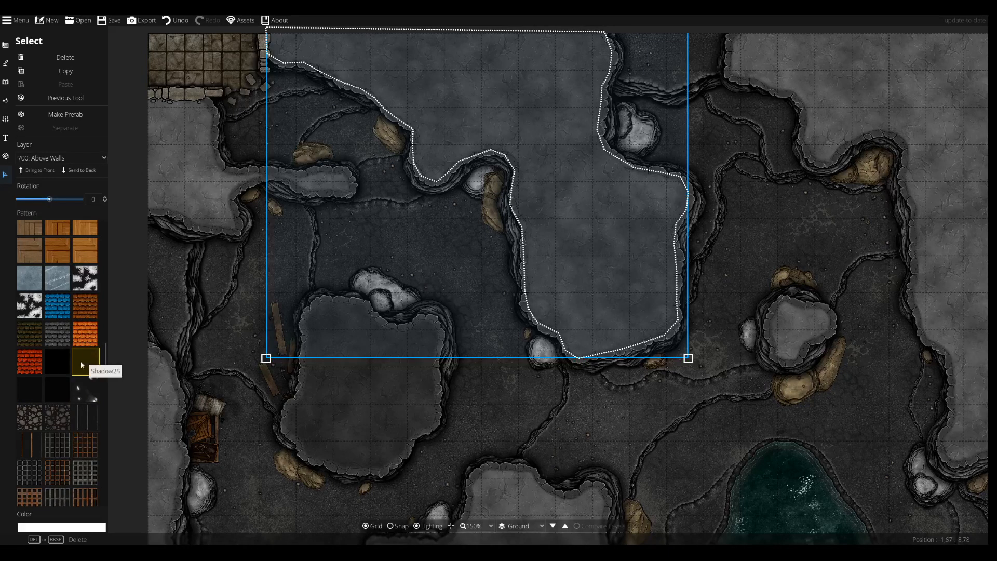
# Compare the darker, Shadow50 and Shadow25 patterns on the upper rock mass, ending on Shadow25 with the shape deselected.
pyautogui.click(58, 389)
pyautogui.click(33, 388)
pyautogui.click(52, 387)
pyautogui.click(30, 390)
pyautogui.click(85, 362)
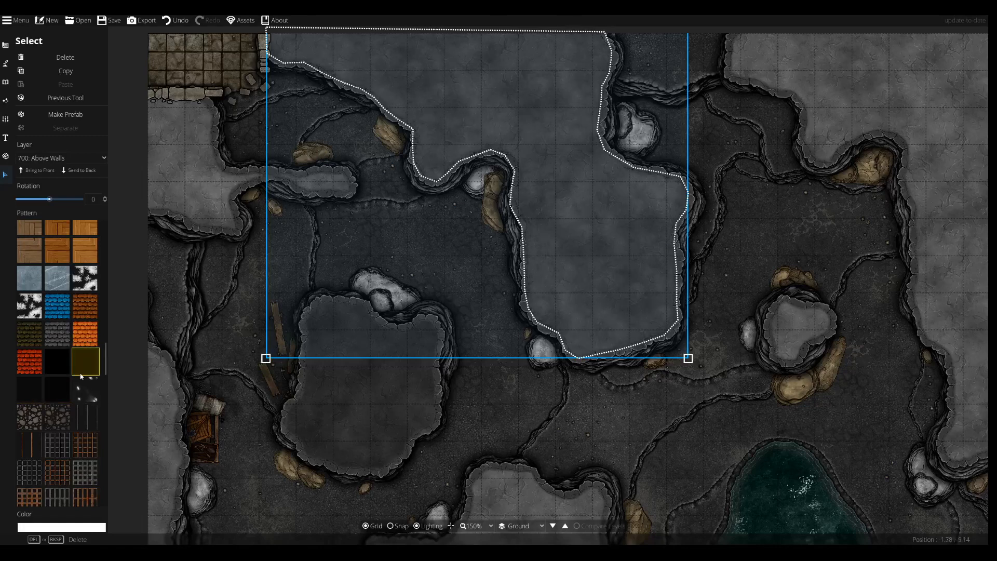
pyautogui.click(212, 282)
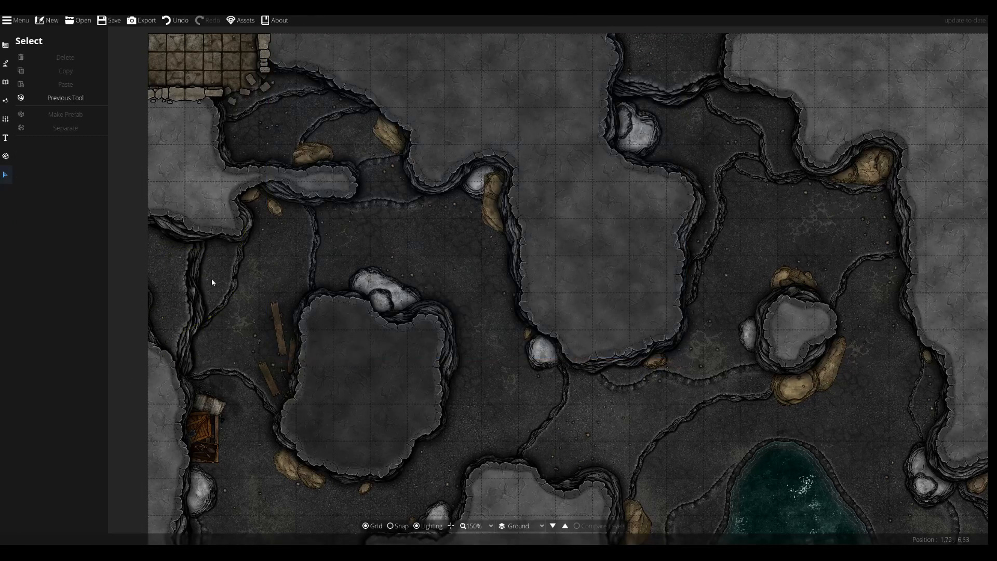
# Try the shadow pattern one grade darker than Shadow50 on the upper rock mass's shape.
pyautogui.click(595, 228)
pyautogui.click(57, 389)
pyautogui.click(169, 283)
# Set the pattern of the upper rock mass's shadow shape to Shadow50.
pyautogui.click(605, 287)
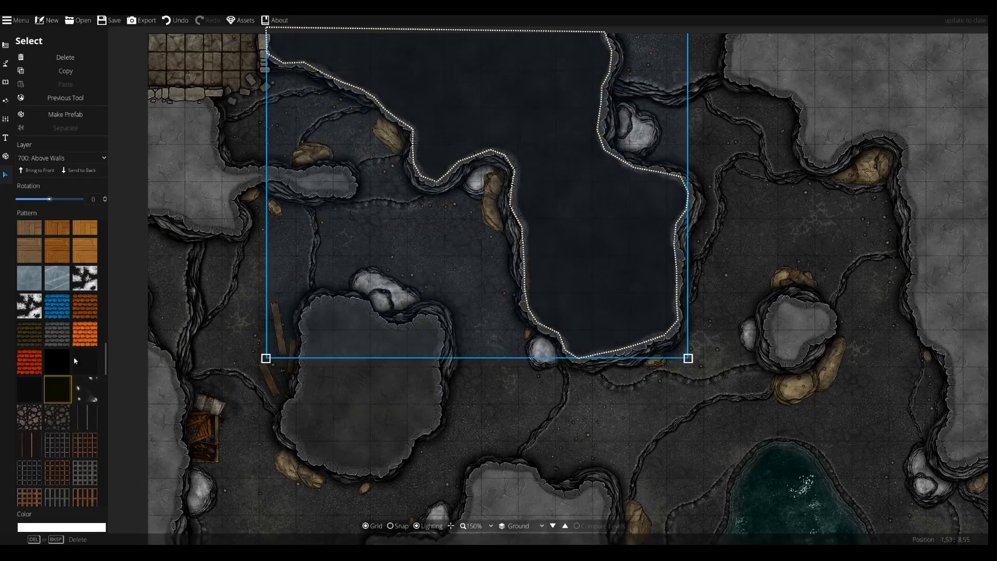
pyautogui.click(29, 389)
pyautogui.click(151, 280)
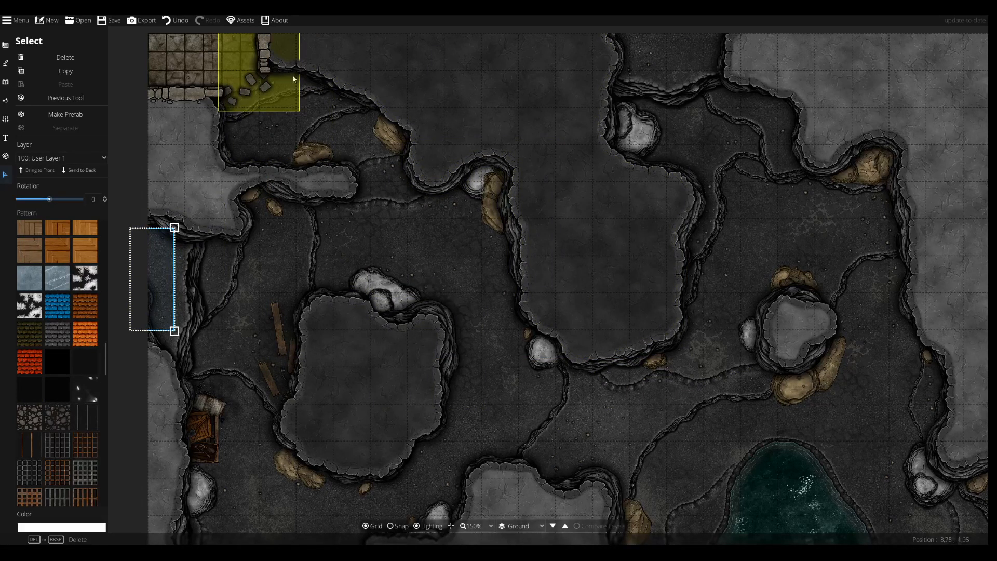
# Activate the Path Tool and choose a soft black shadow texture for the path.
pyautogui.click(5, 63)
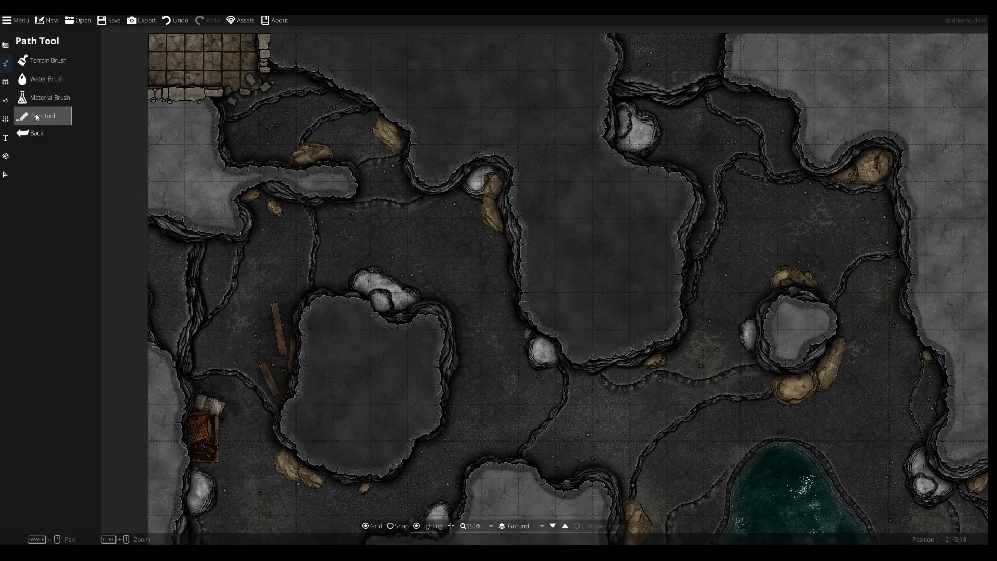
pyautogui.click(35, 116)
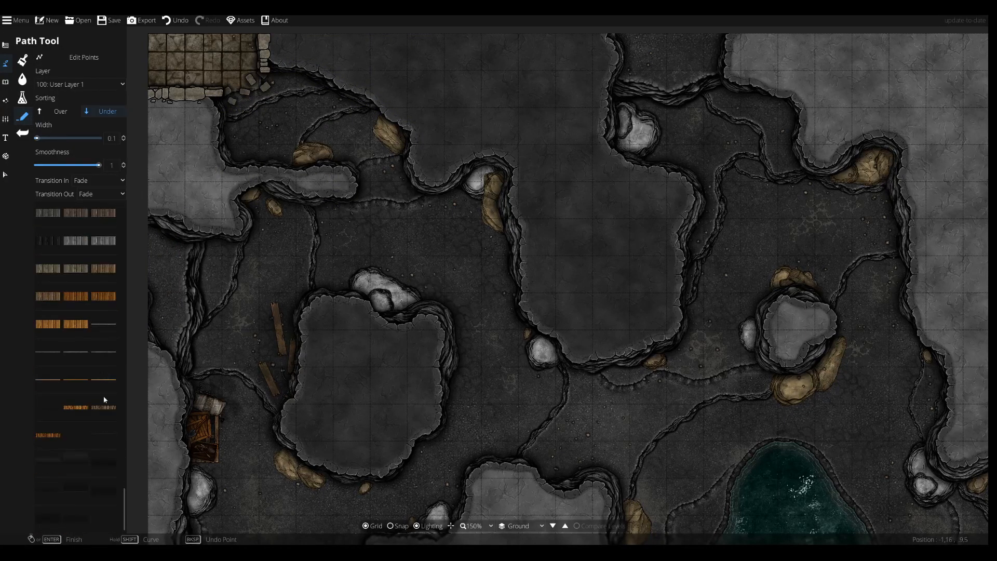
pyautogui.scroll(5, 103, 462)
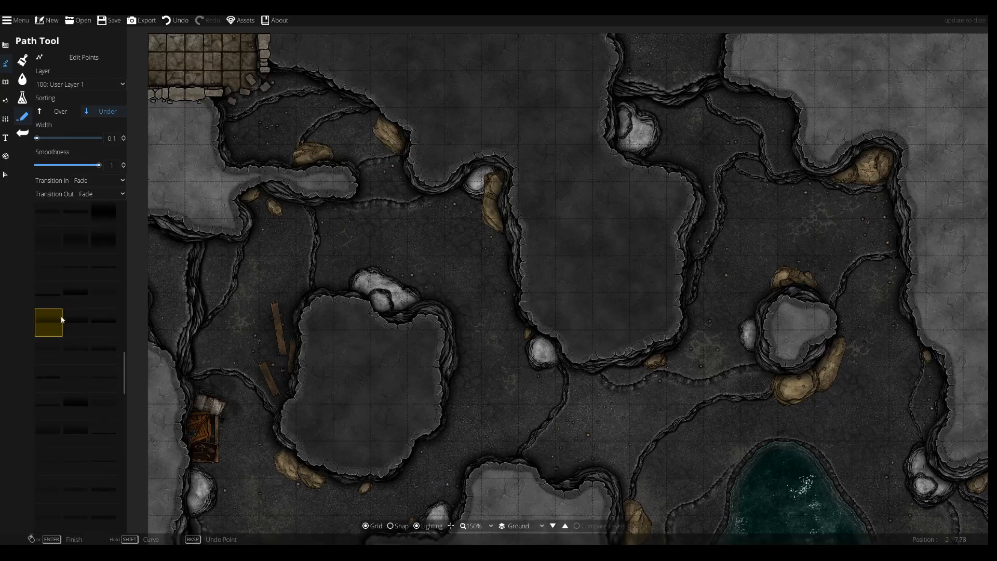
pyautogui.click(43, 248)
pyautogui.scroll(2, 64, 218)
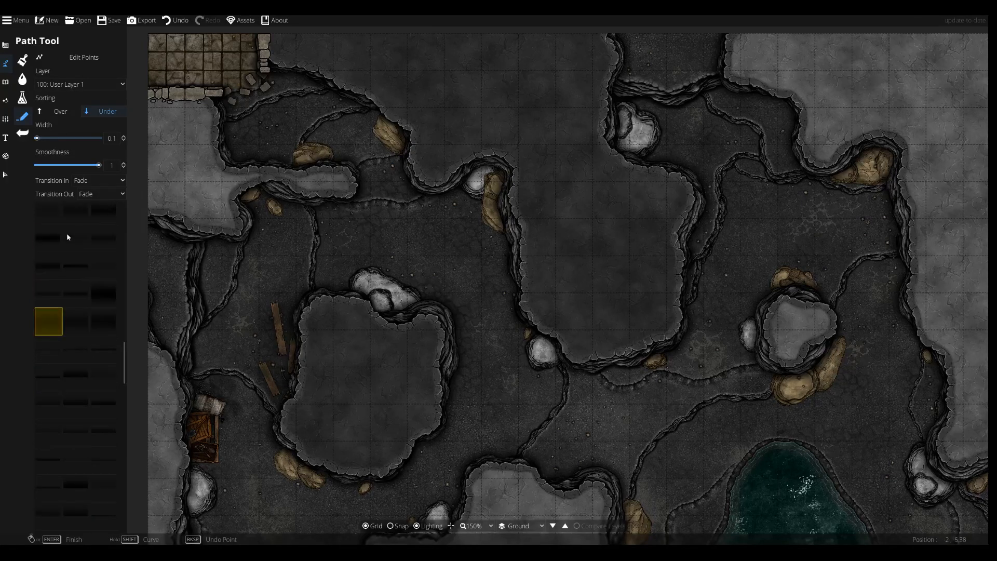
pyautogui.click(103, 267)
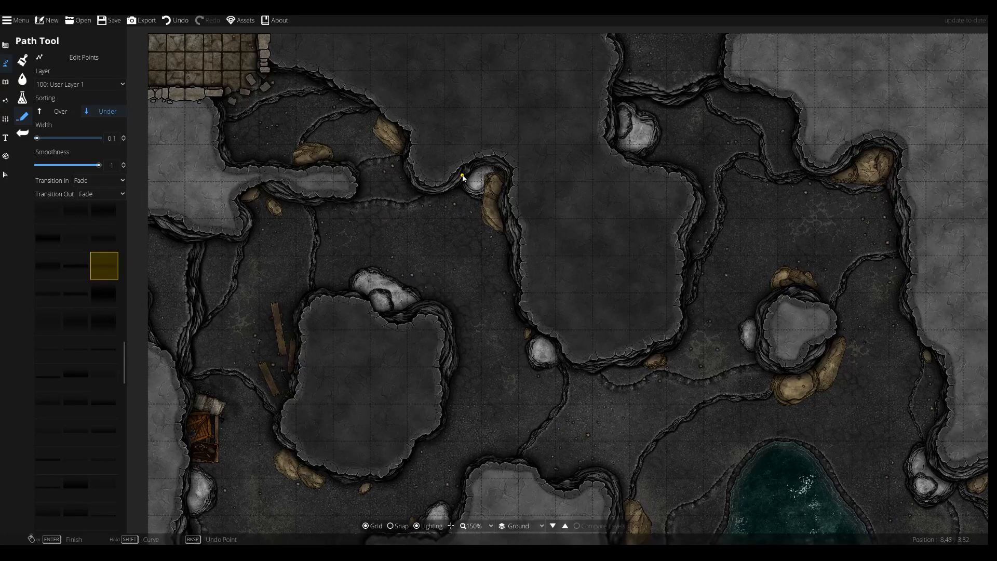
# Set the path layer to 900: Above Roofs and undo the thin trial path on the upper rock mass.
pyautogui.scroll(2, 422, 159)
pyautogui.click(95, 85)
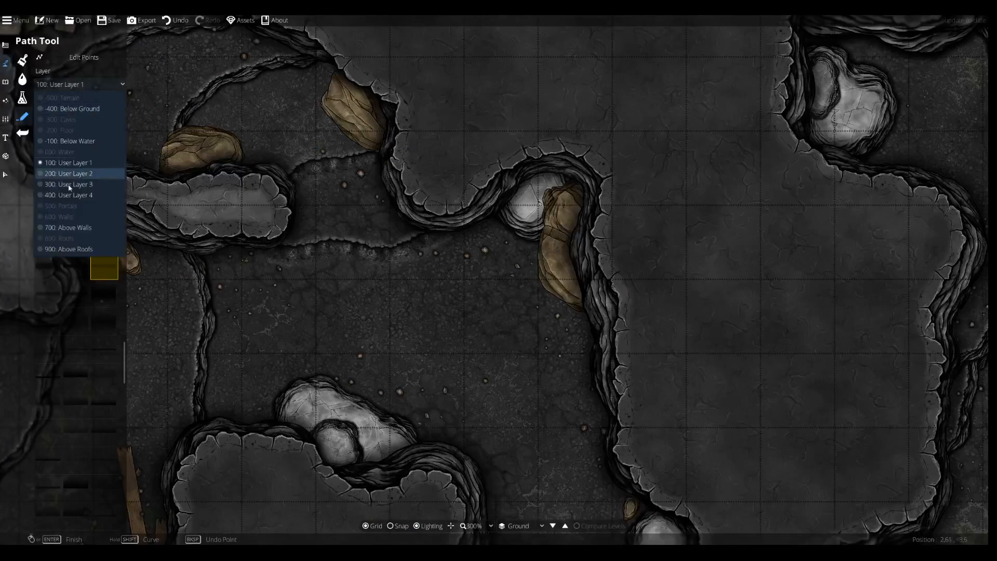
pyautogui.click(82, 252)
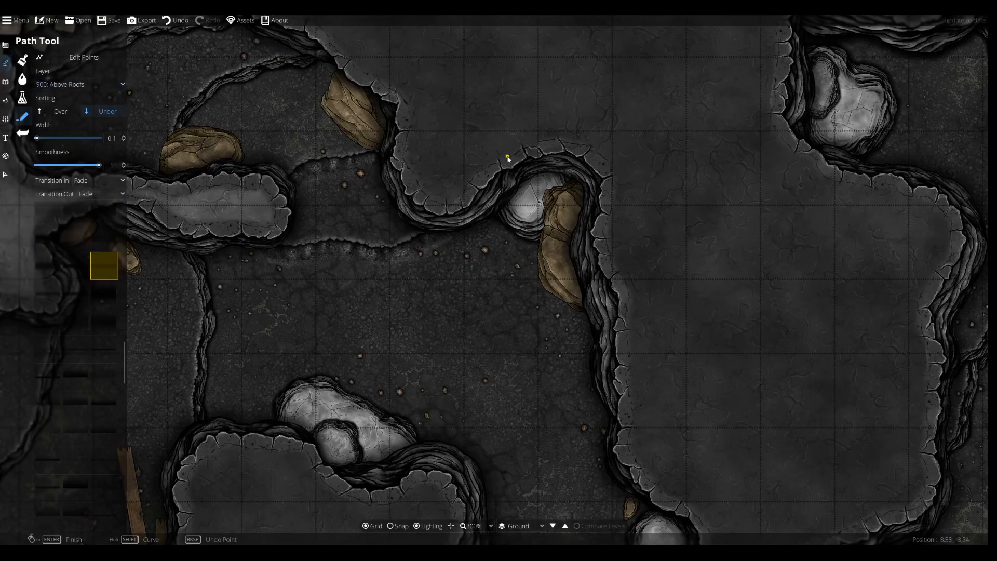
pyautogui.hotkey('ctrl', 'z')
# Try a shadow path 0.75 wide along the curved edge of the upper rock mass.
pyautogui.moveTo(37, 138); pyautogui.dragTo(67, 138)
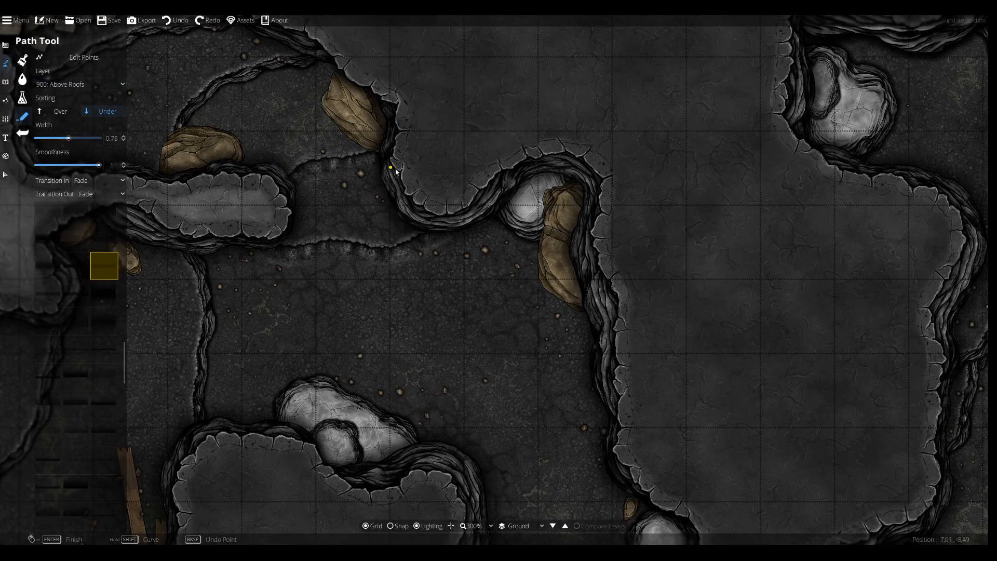
pyautogui.click(467, 207)
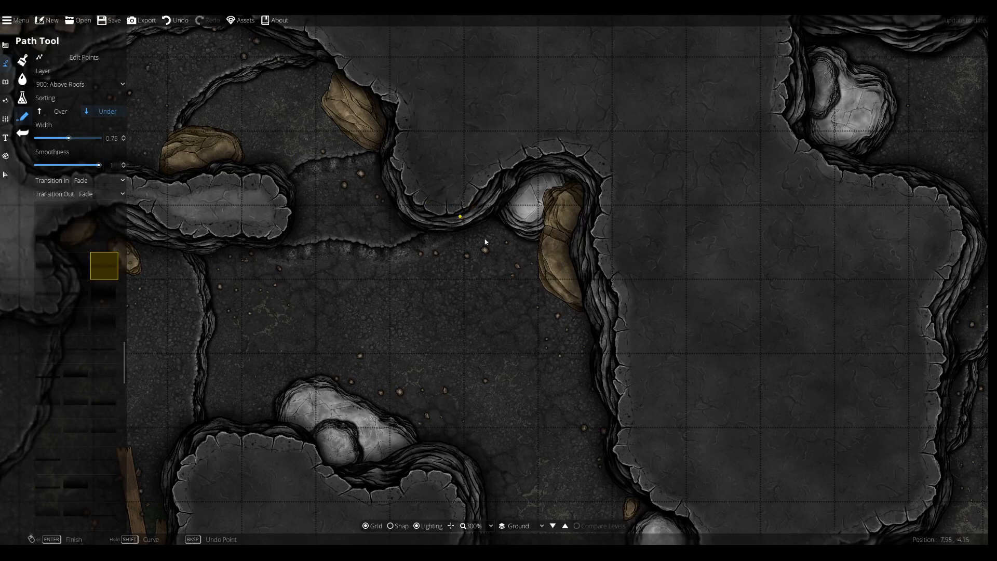
pyautogui.hotkey('ctrl', 'z')
# Set the path width to 0.6 and draw a shadow path along the upper rock mass's edge beside the brown boulder.
pyautogui.moveTo(413, 190); pyautogui.dragTo(456, 337)
pyautogui.moveTo(68, 142); pyautogui.dragTo(66, 143)
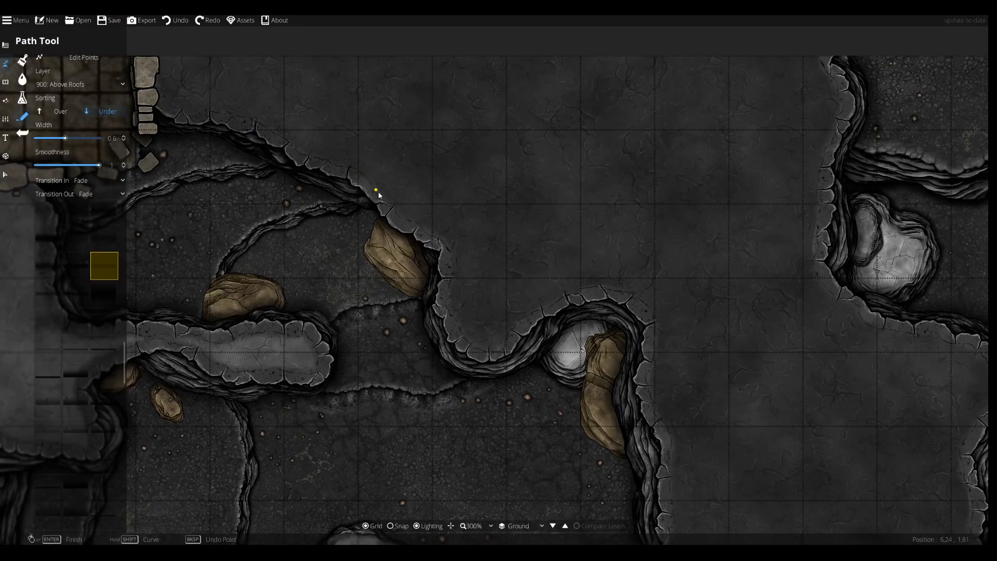
pyautogui.click(202, 253)
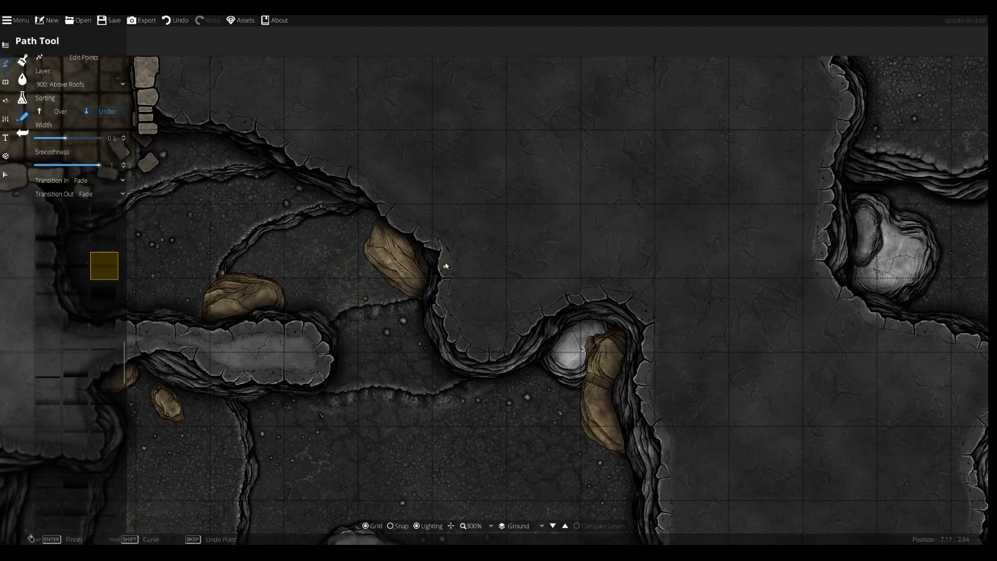
pyautogui.scroll(-3, 543, 351)
pyautogui.scroll(2, 530, 223)
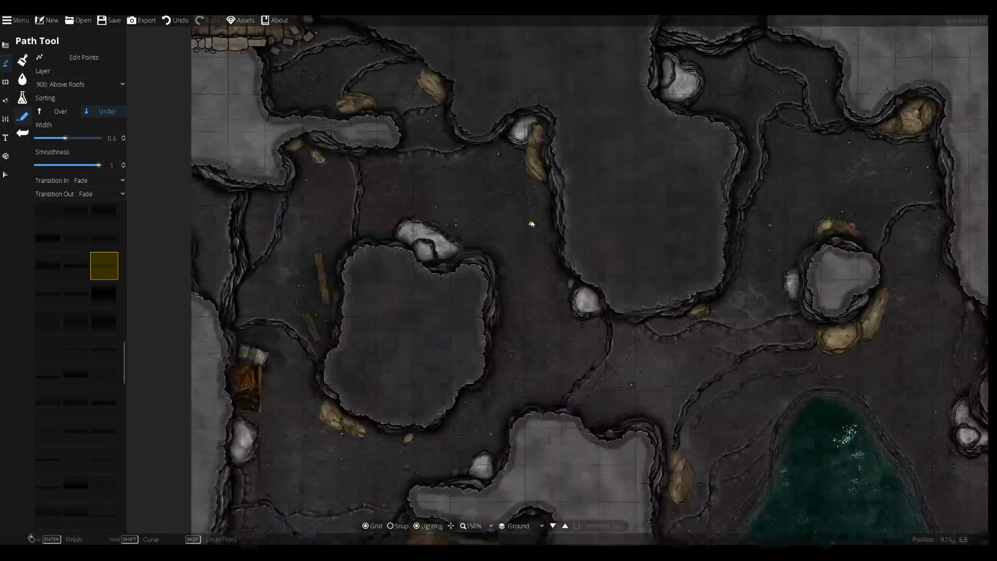
pyautogui.moveTo(549, 344); pyautogui.dragTo(603, 160)
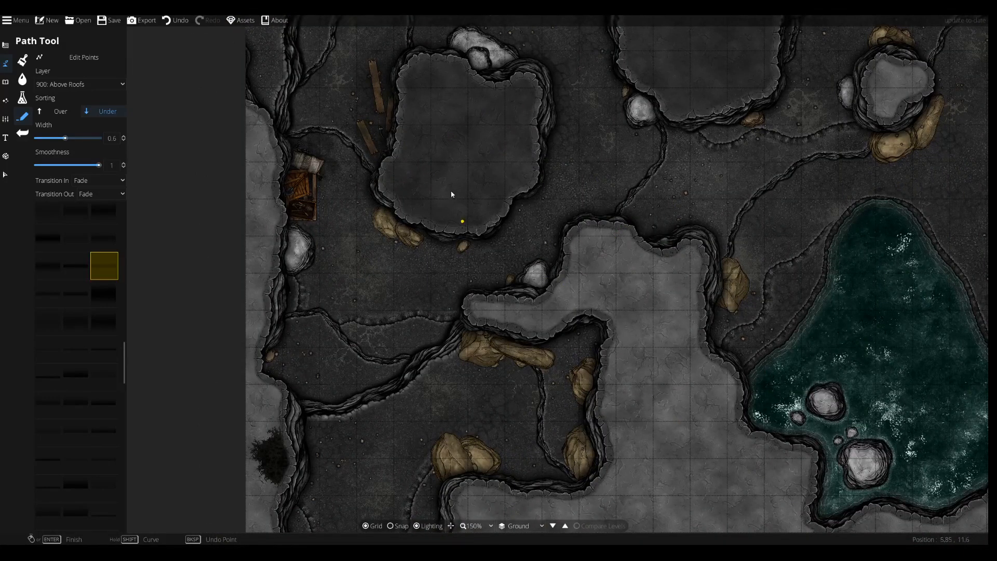
pyautogui.moveTo(638, 362); pyautogui.dragTo(261, 251)
pyautogui.moveTo(517, 173); pyautogui.dragTo(601, 493)
pyautogui.moveTo(428, 400); pyautogui.dragTo(692, 245)
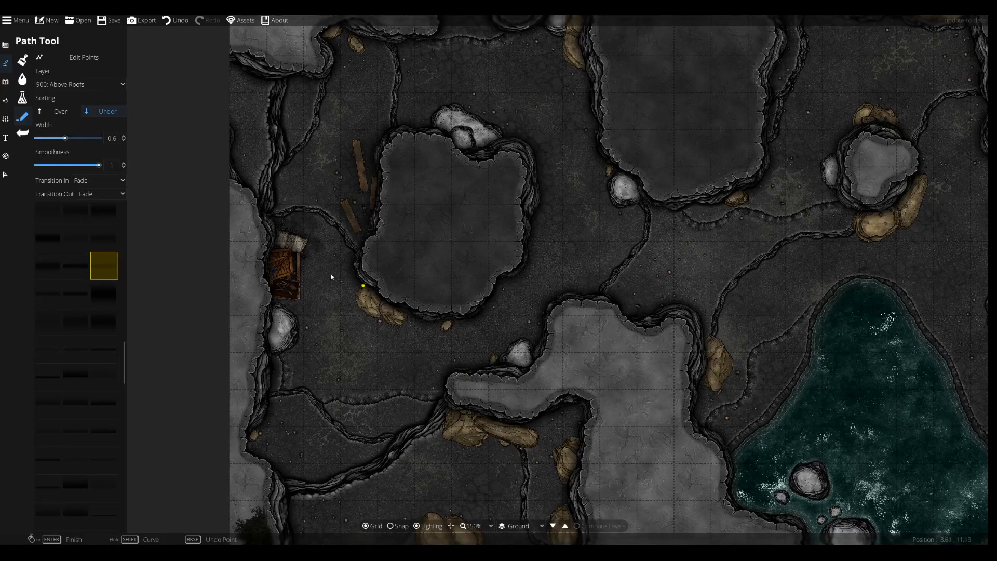
# Cover the light rock area below the brick-floored room with the shadow pattern, following its edge and closing at the map border.
pyautogui.moveTo(372, 195); pyautogui.dragTo(499, 292)
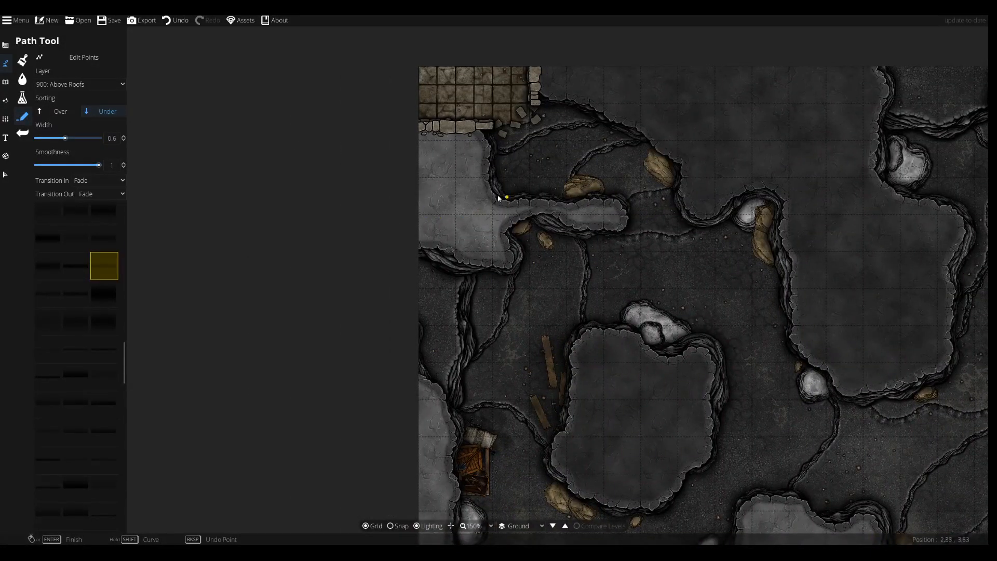
pyautogui.scroll(3, 469, 203)
pyautogui.moveTo(463, 177); pyautogui.dragTo(469, 246)
pyautogui.click(5, 62)
pyautogui.click(5, 45)
pyautogui.click(22, 134)
pyautogui.click(371, 362)
pyautogui.moveTo(404, 362)
pyautogui.mouseDown()
pyautogui.moveTo(568, 305)
pyautogui.moveTo(721, 322)
pyautogui.moveTo(766, 280)
pyautogui.moveTo(636, 278)
pyautogui.moveTo(342, 124)
pyautogui.moveTo(358, 373)
pyautogui.mouseUp()
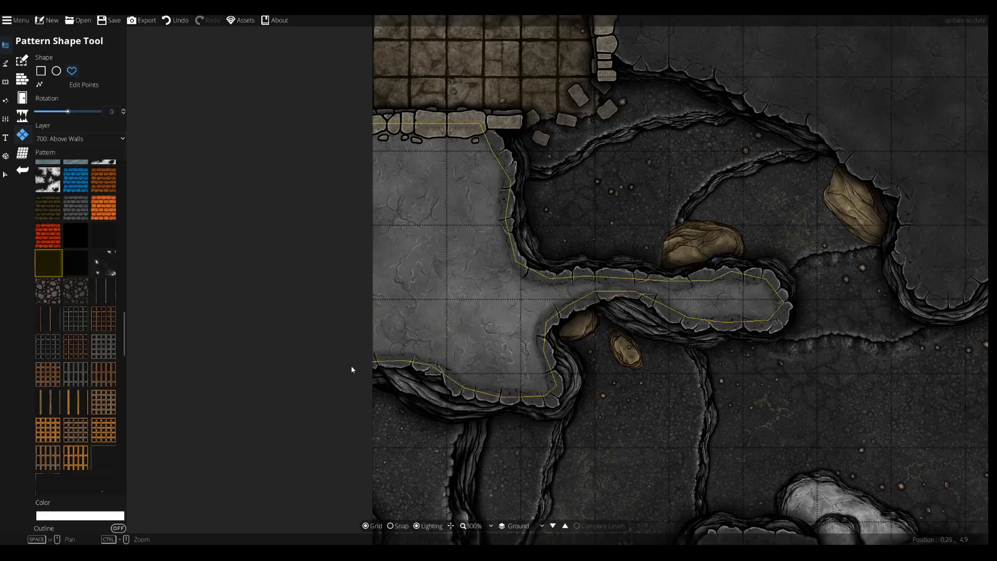
pyautogui.click(359, 370)
# Try to outline the whole eastern rock mass with a shadow pattern shape, around the lake shore and up to the map's top-right corner.
pyautogui.moveTo(857, 291); pyautogui.dragTo(203, 342)
pyautogui.moveTo(779, 182); pyautogui.dragTo(282, 298)
pyautogui.click(386, 192)
pyautogui.click(394, 252)
pyautogui.click(536, 316)
pyautogui.click(738, 438)
pyautogui.moveTo(737, 438)
pyautogui.mouseDown()
pyautogui.moveTo(645, 331)
pyautogui.moveTo(484, 97)
pyautogui.mouseUp()
pyautogui.click(545, 434)
pyautogui.moveTo(545, 433); pyautogui.dragTo(401, 167)
pyautogui.click(476, 334)
pyautogui.click(590, 423)
pyautogui.click(701, 441)
pyautogui.moveTo(701, 441); pyautogui.dragTo(677, 104)
pyautogui.click(689, 138)
pyautogui.click(668, 224)
pyautogui.click(653, 404)
pyautogui.click(519, 418)
pyautogui.click(427, 457)
pyautogui.moveTo(446, 517); pyautogui.dragTo(389, 166)
pyautogui.click(362, 249)
pyautogui.moveTo(273, 304); pyautogui.dragTo(618, 202)
pyautogui.click(529, 265)
pyautogui.click(457, 262)
pyautogui.click(384, 243)
pyautogui.click(302, 285)
pyautogui.moveTo(893, 322); pyautogui.dragTo(545, 337)
pyautogui.click(632, 302)
pyautogui.moveTo(608, 67); pyautogui.dragTo(605, 498)
pyautogui.click(642, 129)
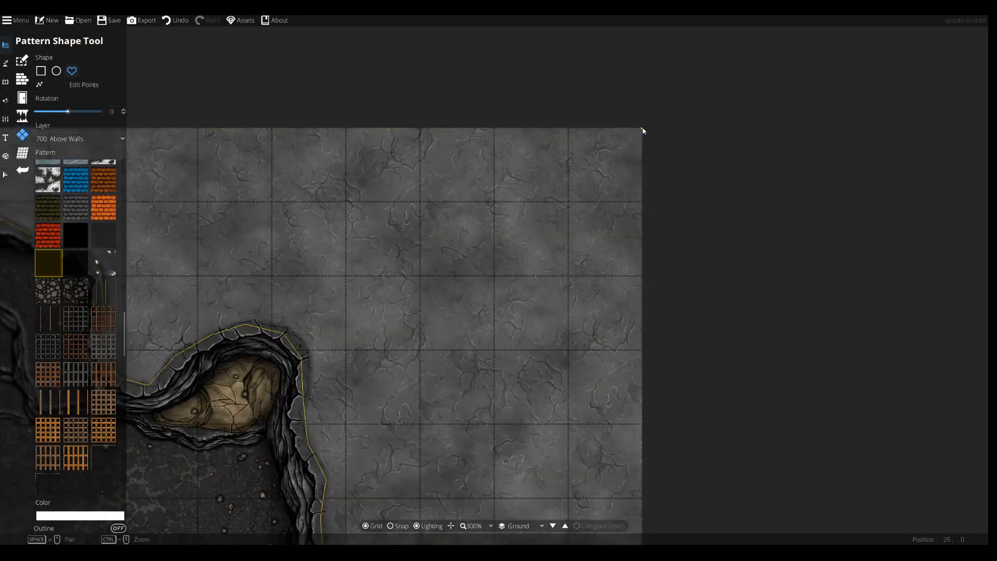
pyautogui.moveTo(177, 155); pyautogui.dragTo(680, 160)
# Trace a shadow pattern shape along the eastern rock mass's inner edge, from the map's top border down to the lake's eastern corner.
pyautogui.click(474, 131)
pyautogui.click(462, 154)
pyautogui.click(455, 201)
pyautogui.click(461, 216)
pyautogui.click(483, 224)
pyautogui.click(508, 221)
pyautogui.click(534, 241)
pyautogui.click(581, 248)
pyautogui.click(601, 265)
pyautogui.click(611, 307)
pyautogui.click(606, 364)
pyautogui.click(727, 337)
pyautogui.click(804, 432)
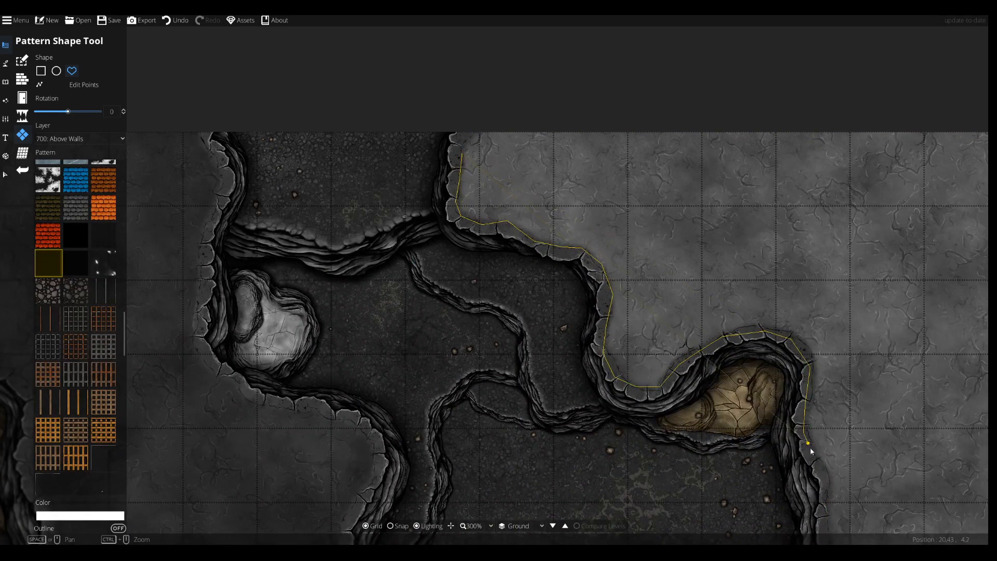
pyautogui.moveTo(807, 448); pyautogui.dragTo(603, 52)
pyautogui.click(624, 215)
pyautogui.click(618, 253)
pyautogui.click(660, 350)
pyautogui.click(693, 387)
pyautogui.moveTo(702, 436); pyautogui.dragTo(710, 145)
pyautogui.click(702, 247)
pyautogui.click(754, 298)
pyautogui.click(828, 292)
pyautogui.click(944, 302)
pyautogui.moveTo(936, 441); pyautogui.dragTo(827, 37)
pyautogui.click(828, 160)
pyautogui.click(605, 316)
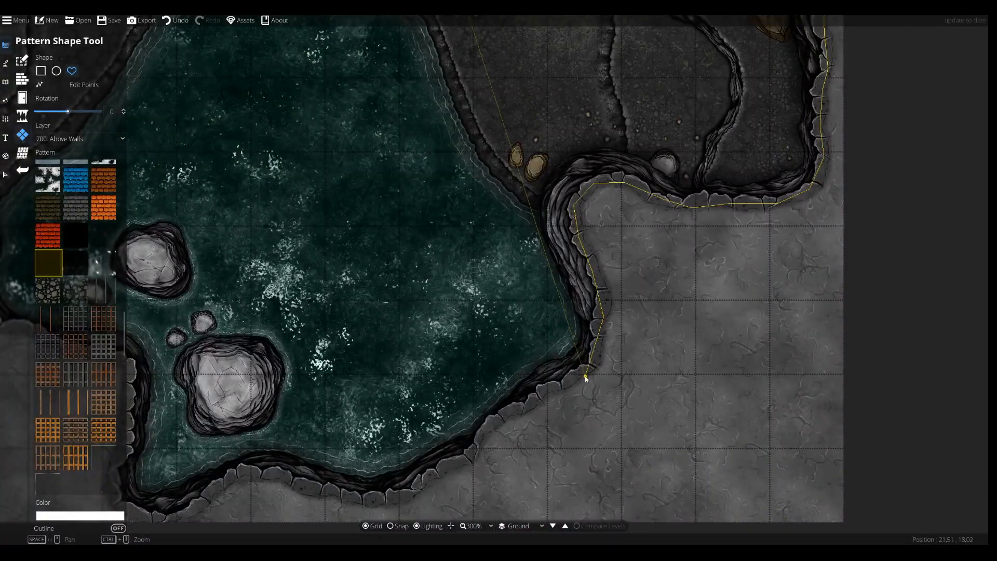
pyautogui.click(583, 373)
# Continue the shadow outline along the lake's southern shore and close it around the map's bottom and right borders.
pyautogui.moveTo(584, 374); pyautogui.dragTo(807, 132)
pyautogui.click(712, 183)
pyautogui.click(686, 221)
pyautogui.click(614, 258)
pyautogui.click(489, 231)
pyautogui.click(393, 279)
pyautogui.moveTo(883, 291); pyautogui.dragTo(573, 291)
pyautogui.click(750, 279)
pyautogui.moveTo(763, 36); pyautogui.dragTo(743, 535)
pyautogui.moveTo(763, 36); pyautogui.dragTo(743, 535)
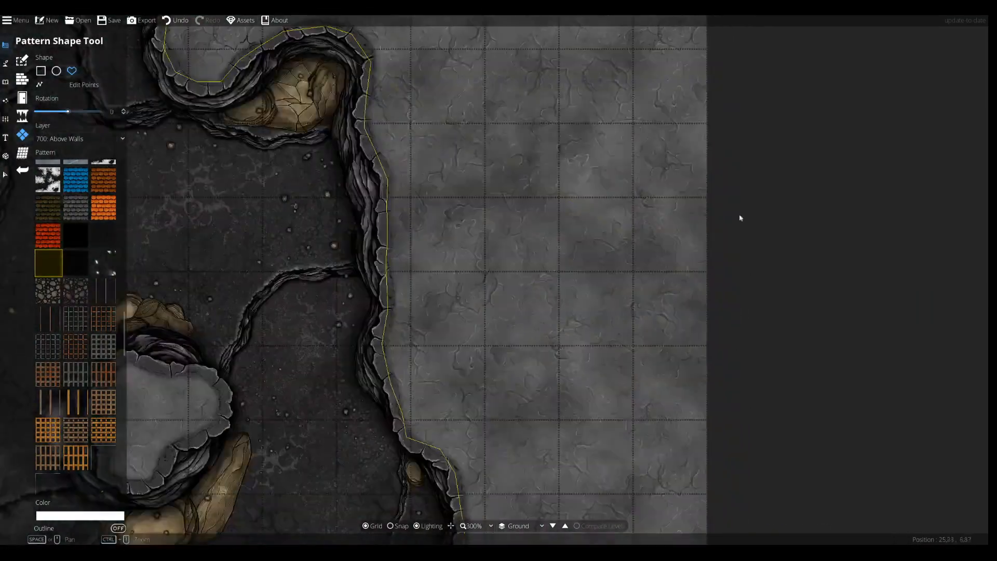
pyautogui.moveTo(741, 155); pyautogui.dragTo(741, 519)
pyautogui.click(708, 187)
pyautogui.moveTo(286, 239); pyautogui.dragTo(748, 221)
pyautogui.click(487, 169)
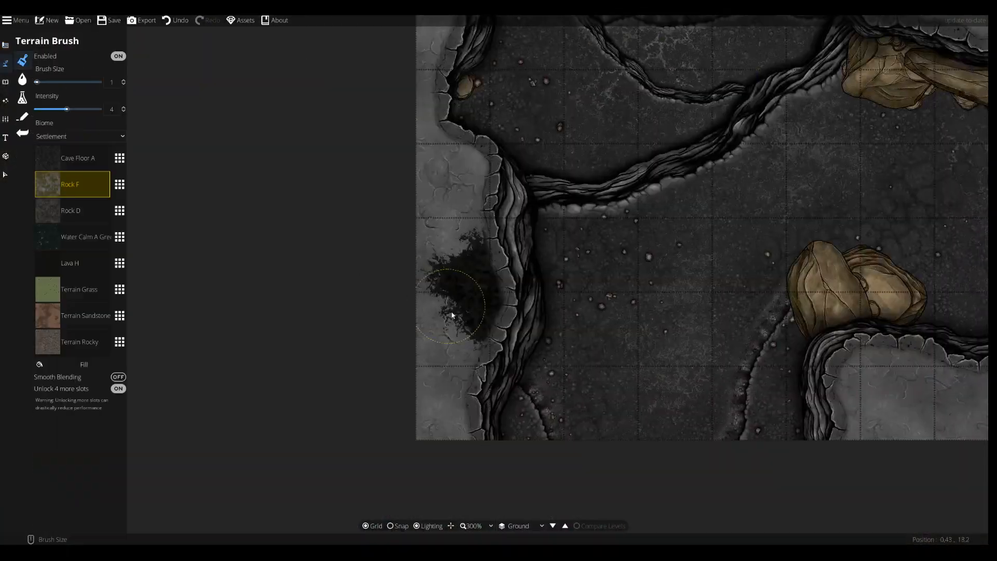
# Paint Rock F over the dark blotch on the western rock strip and trace the shadow pattern over that strip from the map's bottom-left corner.
pyautogui.moveTo(410, 296); pyautogui.dragTo(428, 286)
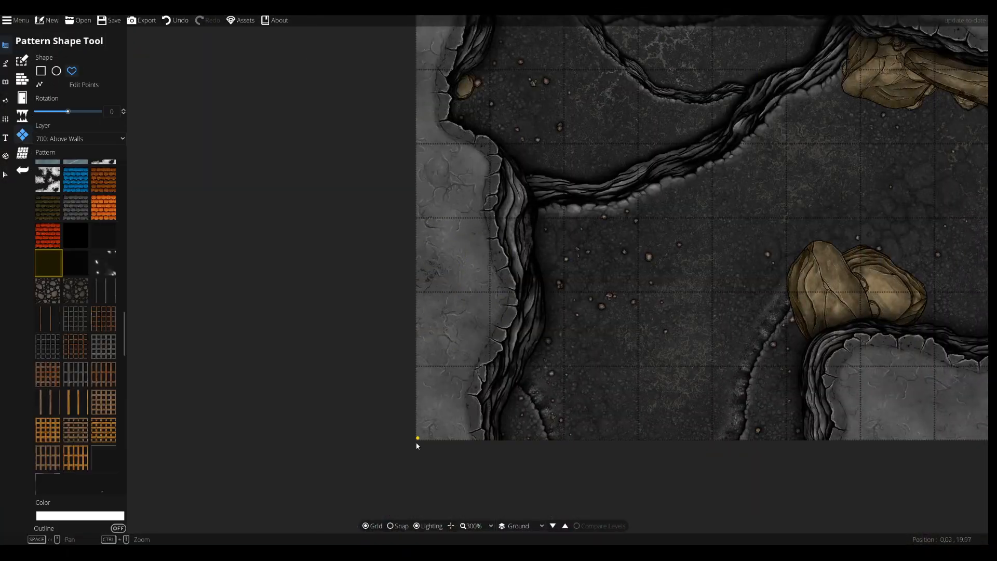
pyautogui.click(474, 438)
pyautogui.click(510, 309)
pyautogui.click(487, 150)
pyautogui.click(439, 121)
pyautogui.moveTo(444, 40); pyautogui.dragTo(460, 380)
pyautogui.click(496, 186)
pyautogui.click(493, 123)
pyautogui.moveTo(496, 40); pyautogui.dragTo(535, 335)
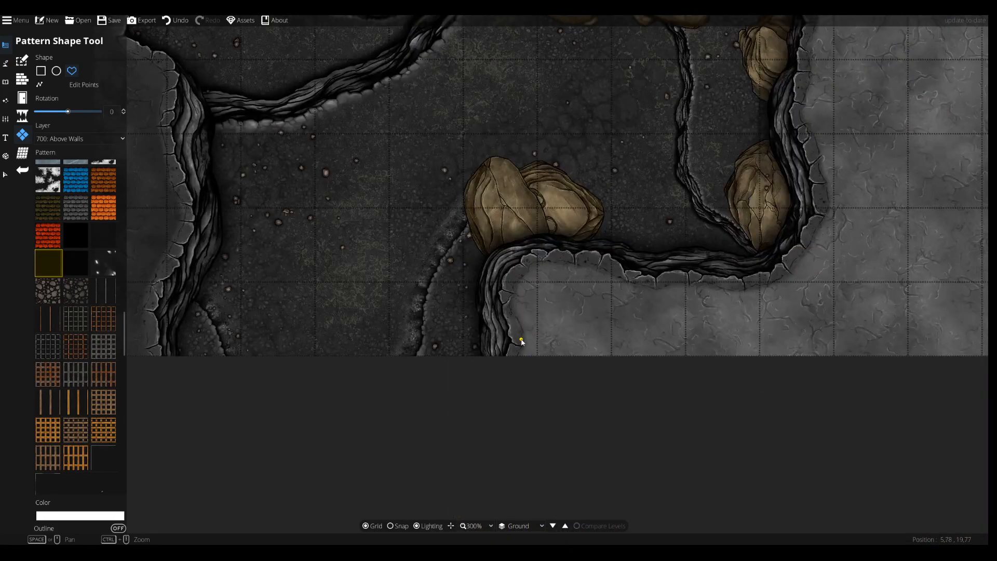
# Trace the shadow pattern over the lower middle rock mass, around its western arm and down along the lake's western shore.
pyautogui.moveTo(518, 341)
pyautogui.mouseDown()
pyautogui.moveTo(713, 287)
pyautogui.moveTo(803, 62)
pyautogui.mouseUp()
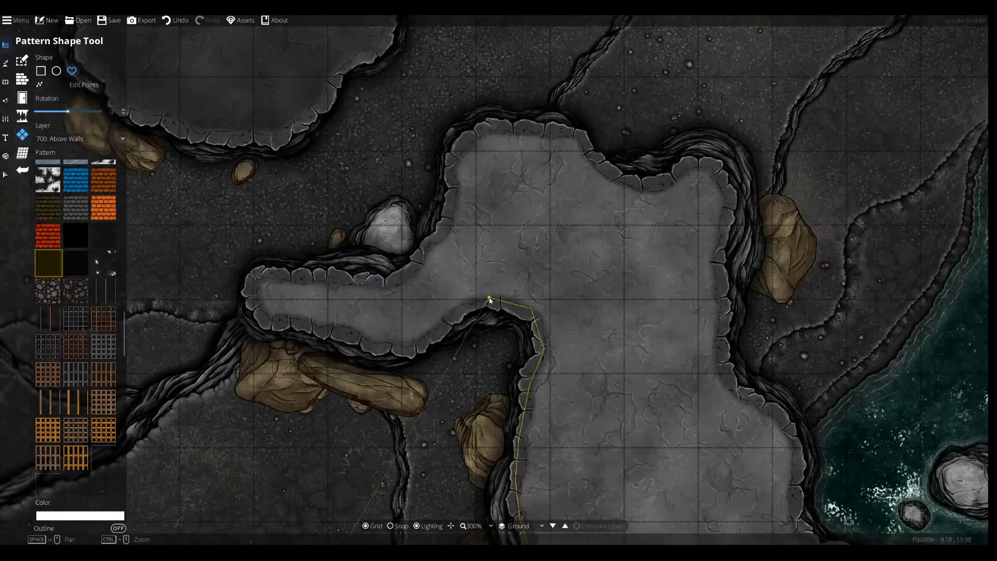
pyautogui.moveTo(487, 301)
pyautogui.mouseDown()
pyautogui.moveTo(256, 280)
pyautogui.moveTo(450, 197)
pyautogui.moveTo(607, 156)
pyautogui.moveTo(727, 254)
pyautogui.mouseUp()
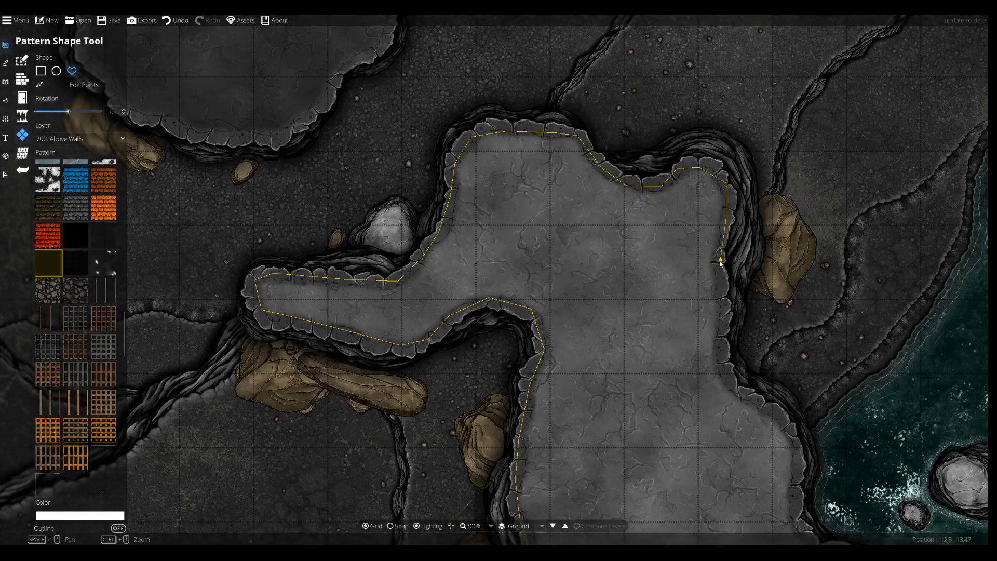
pyautogui.moveTo(727, 254); pyautogui.dragTo(753, 405)
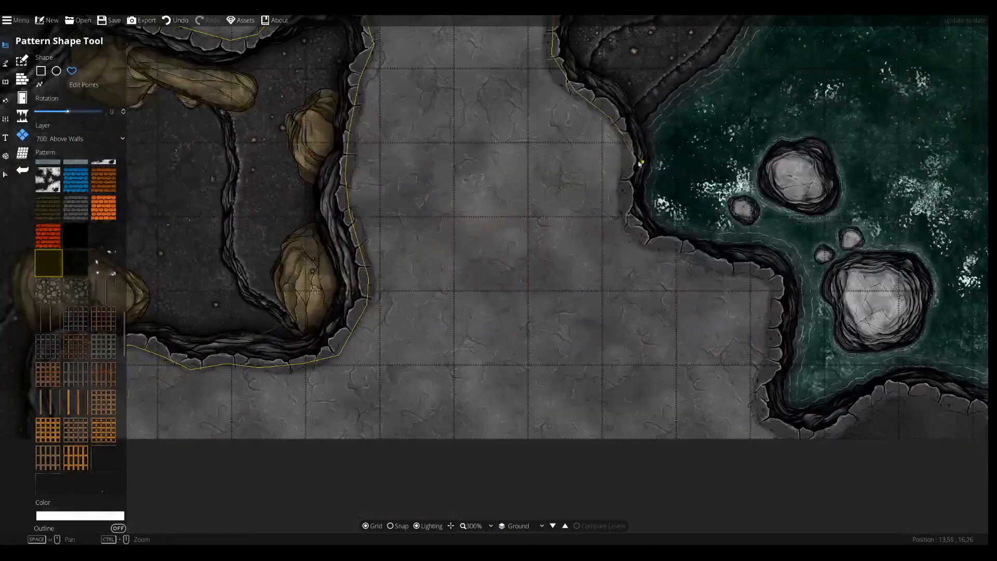
pyautogui.moveTo(636, 156); pyautogui.dragTo(774, 285)
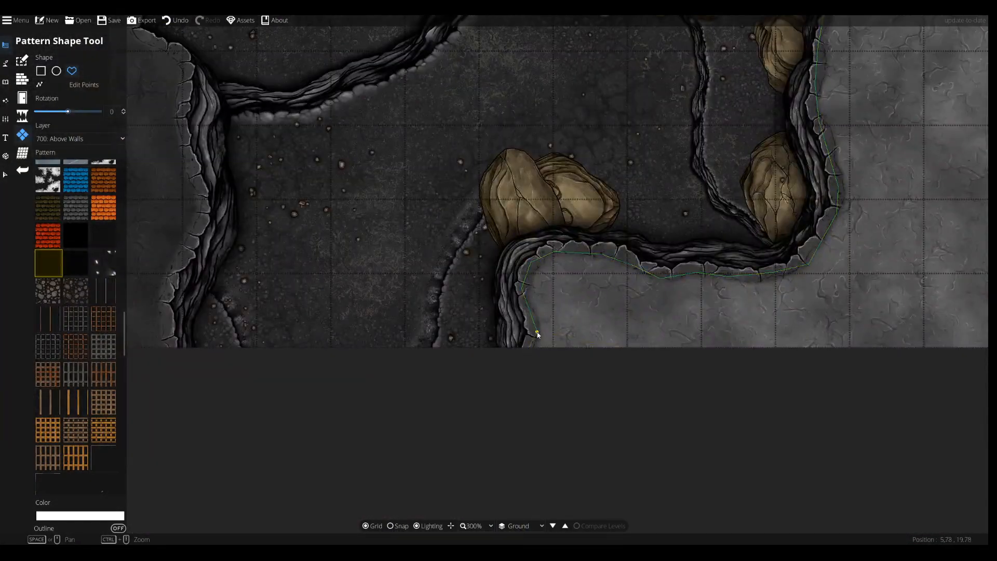
# Review the shaded rock areas across the whole map.
pyautogui.click(5, 81)
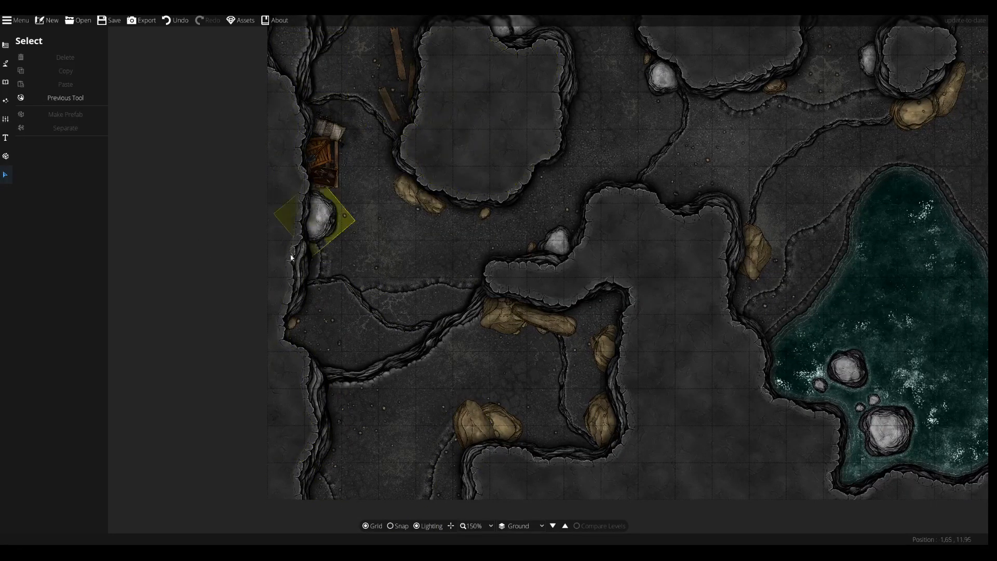
pyautogui.moveTo(395, 139); pyautogui.dragTo(398, 415)
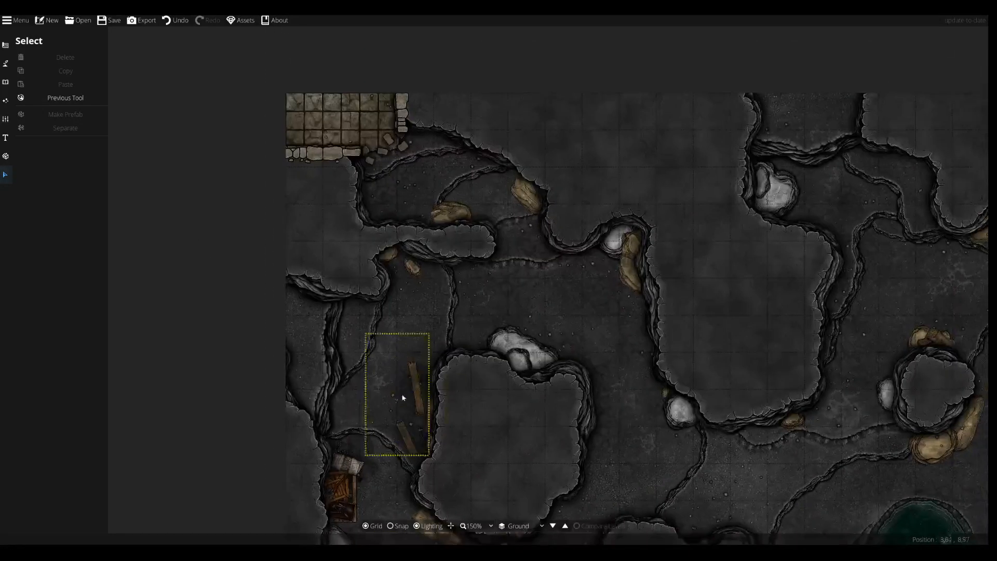
pyautogui.moveTo(447, 489); pyautogui.dragTo(628, 226)
pyautogui.moveTo(507, 321); pyautogui.dragTo(167, 158)
pyautogui.click(8, 84)
pyautogui.click(7, 65)
pyautogui.click(30, 64)
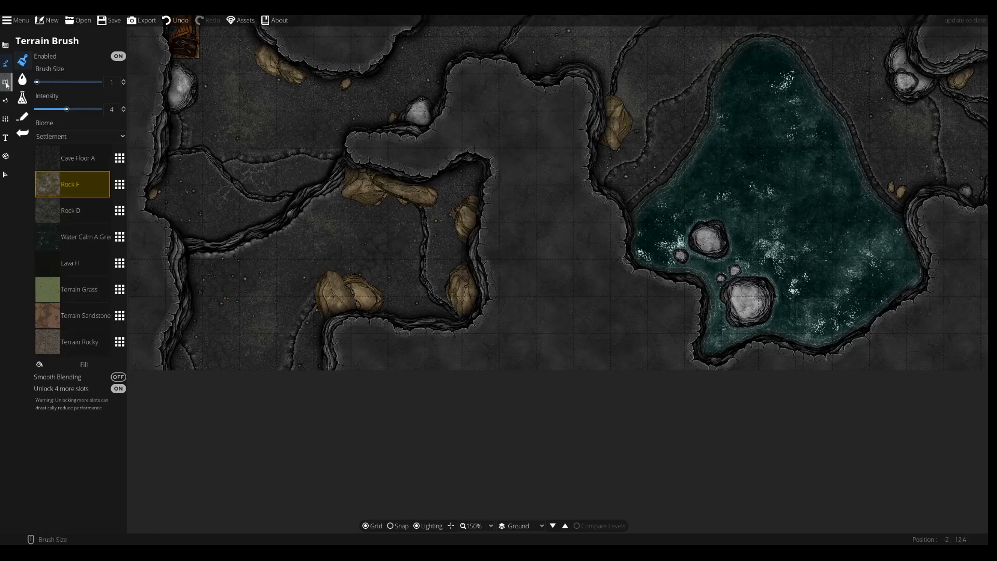
pyautogui.click(6, 64)
pyautogui.click(37, 133)
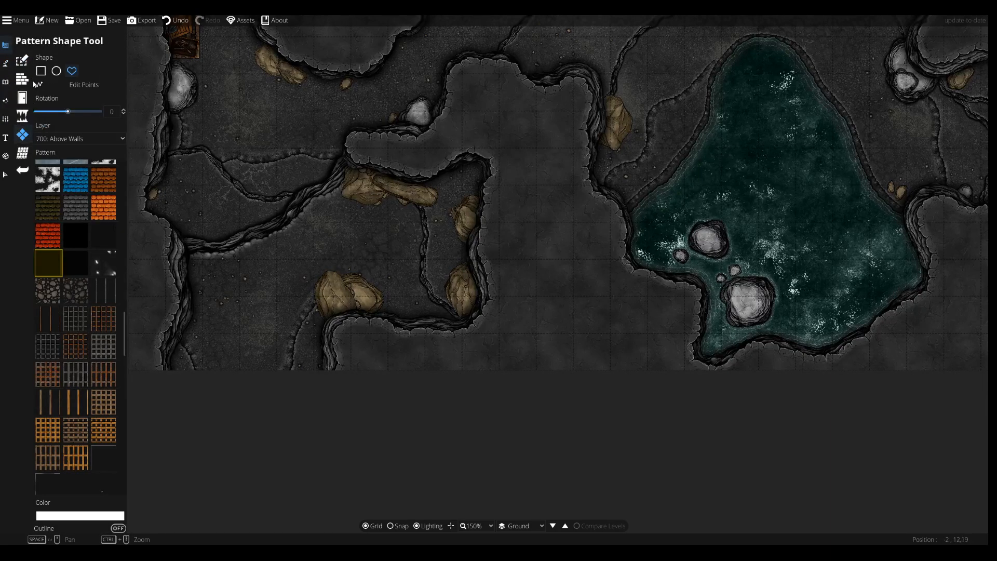
# Try shadow paths with widths of 1.97 and 0.57 on the lower rock mass's western arm and undo them.
pyautogui.click(7, 64)
pyautogui.click(43, 112)
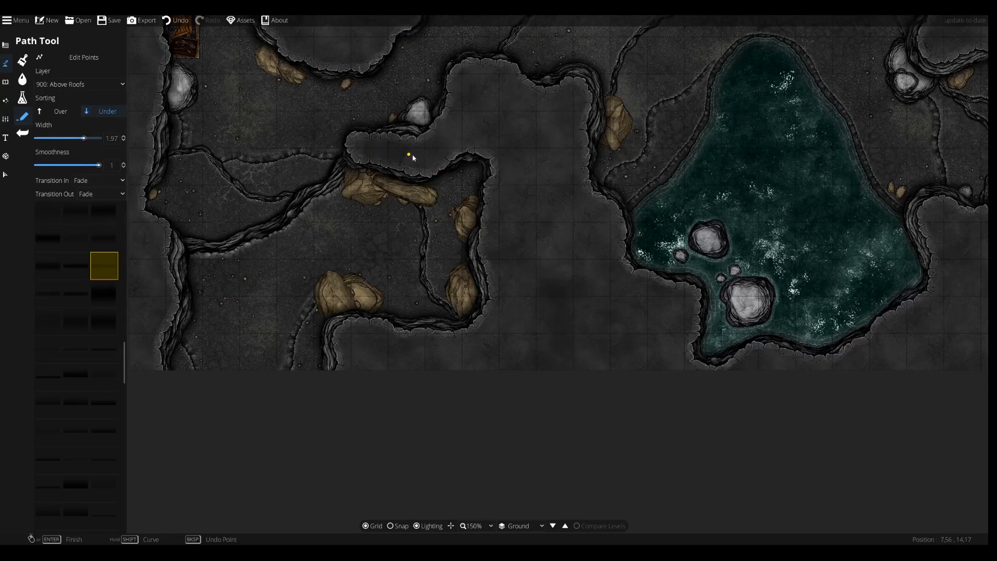
pyautogui.hotkey('ctrl', 'z')
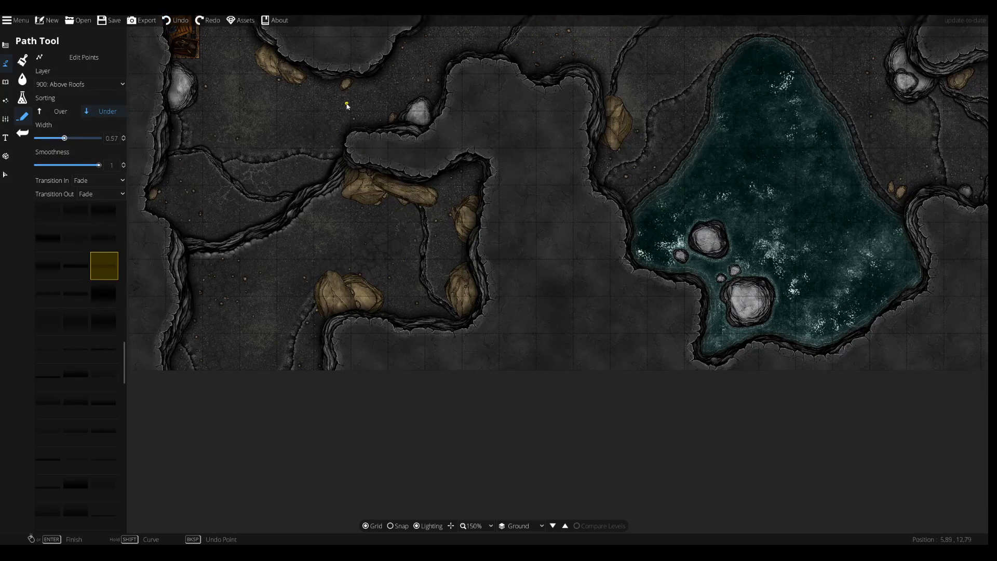
pyautogui.scroll(5, 347, 106)
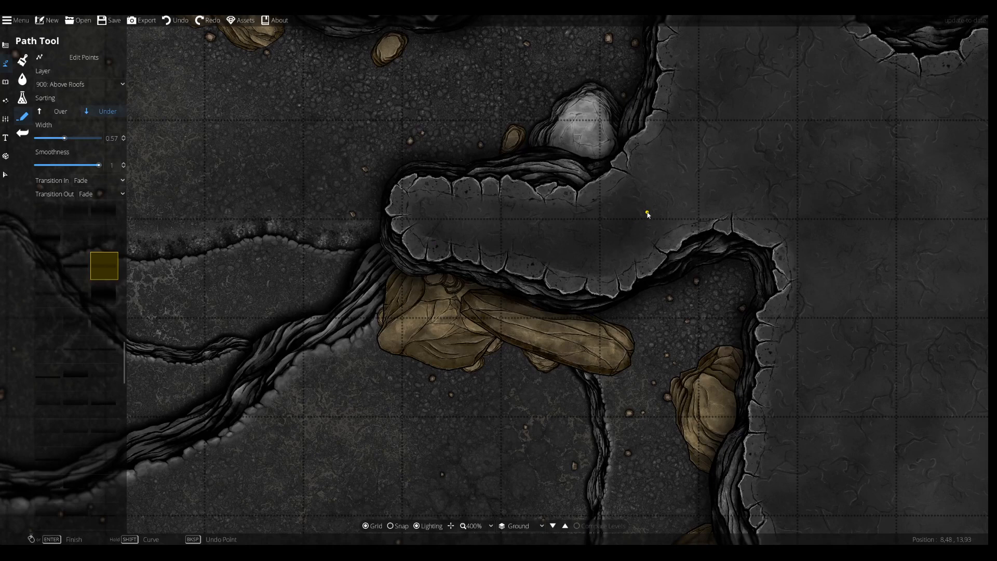
pyautogui.hotkey('ctrl', 'z')
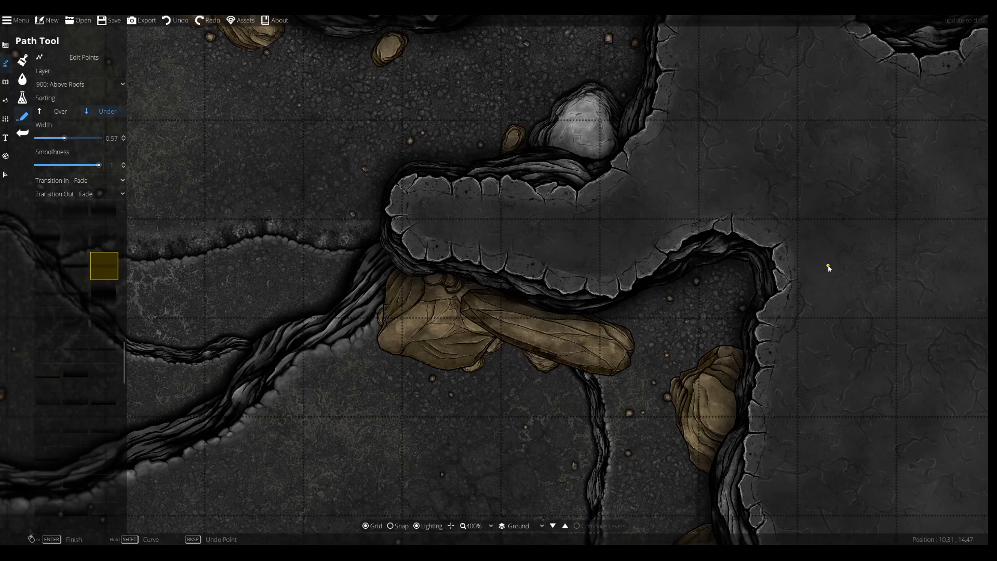
# Examine the shading on the lower rock mass and the areas around it.
pyautogui.moveTo(828, 268); pyautogui.dragTo(819, 260)
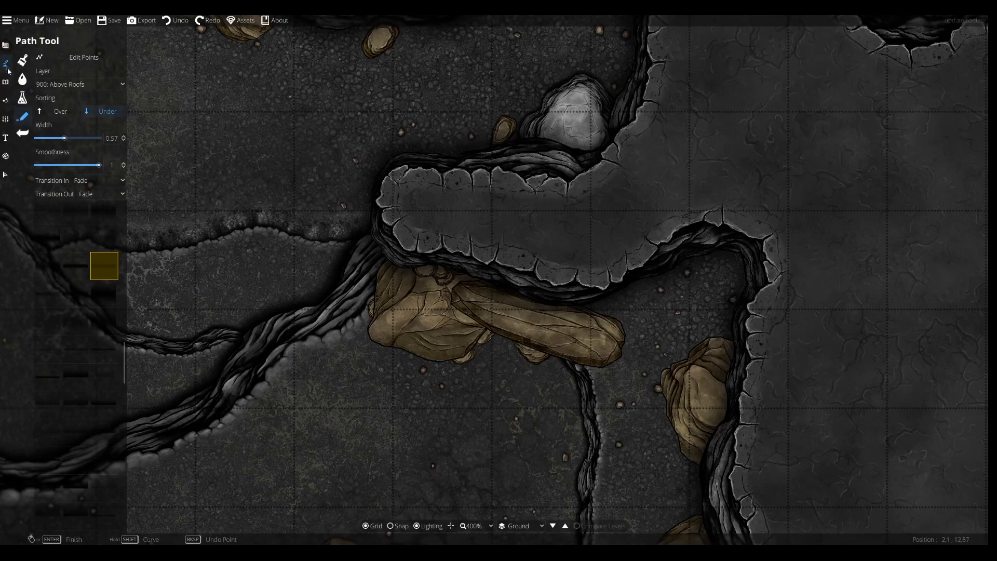
pyautogui.scroll(-3, 461, 268)
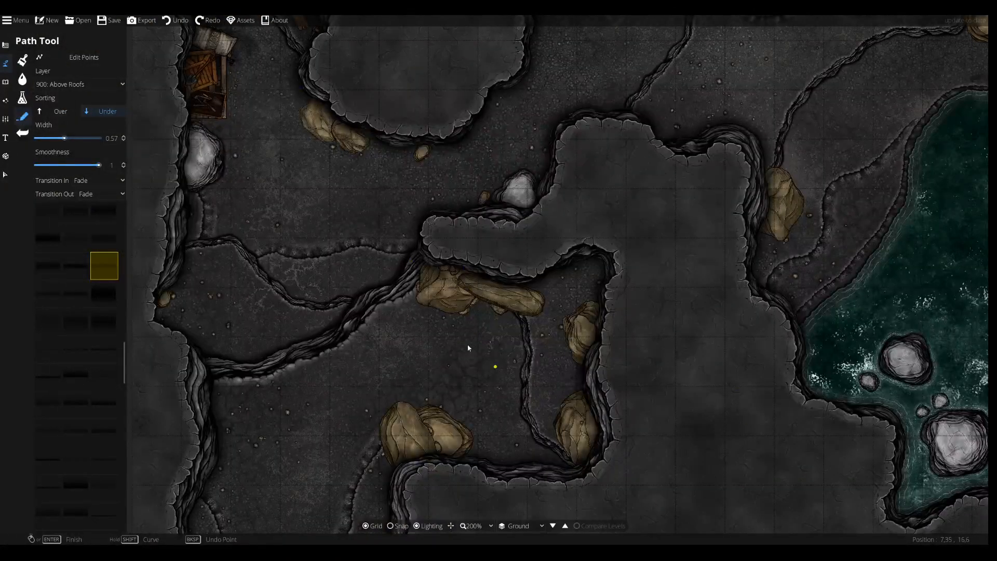
pyautogui.moveTo(779, 481); pyautogui.dragTo(576, 329)
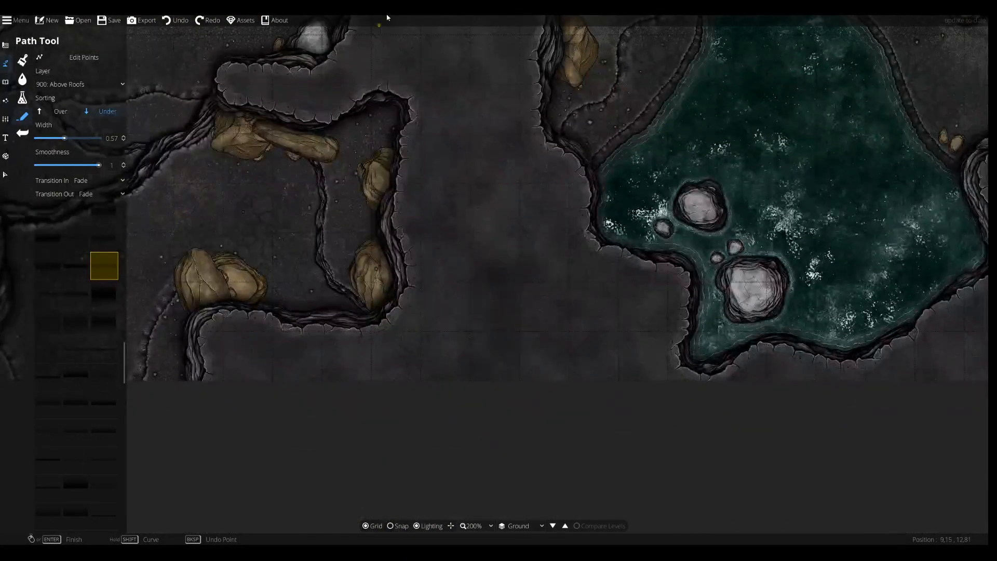
pyautogui.moveTo(394, 349); pyautogui.dragTo(738, 539)
pyautogui.moveTo(371, 243); pyautogui.dragTo(338, 503)
pyautogui.moveTo(609, 269); pyautogui.dragTo(401, 274)
pyautogui.moveTo(482, 406); pyautogui.dragTo(541, 145)
pyautogui.moveTo(504, 351); pyautogui.dragTo(482, 187)
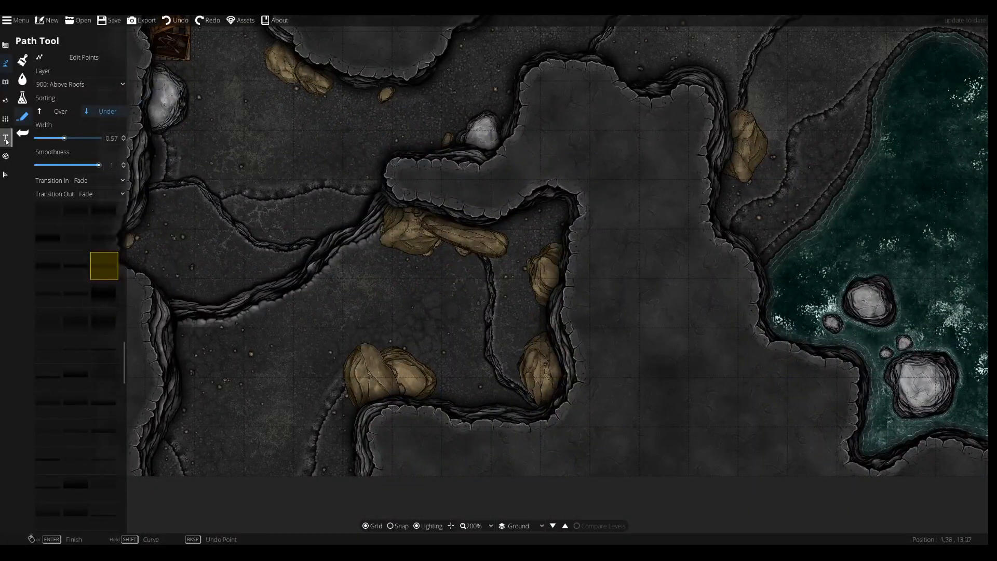
# Edit the shadow pattern's points on the lower rock mass's western arm so the outline follows its southern edge more closely.
pyautogui.scroll(4, 400, 214)
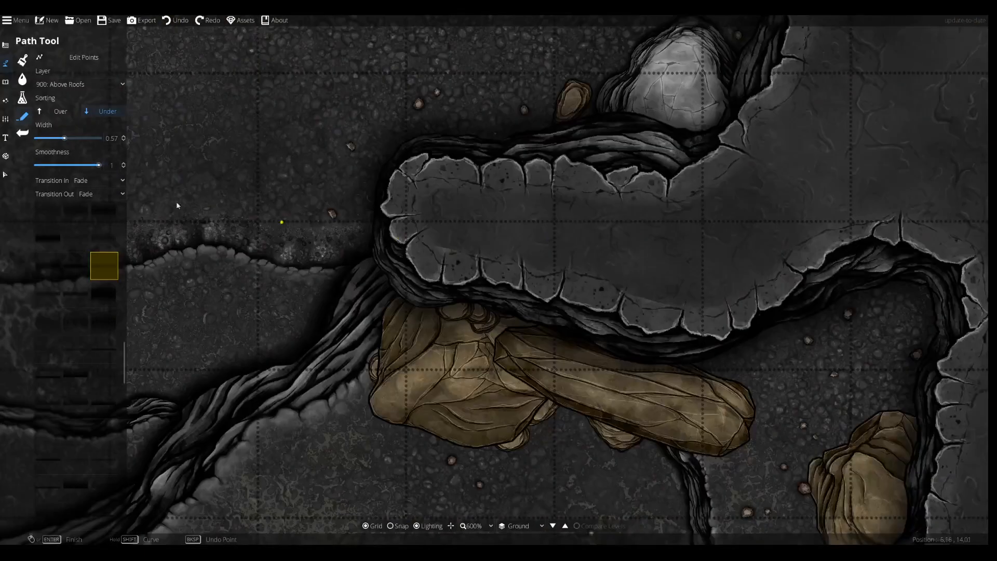
pyautogui.click(6, 101)
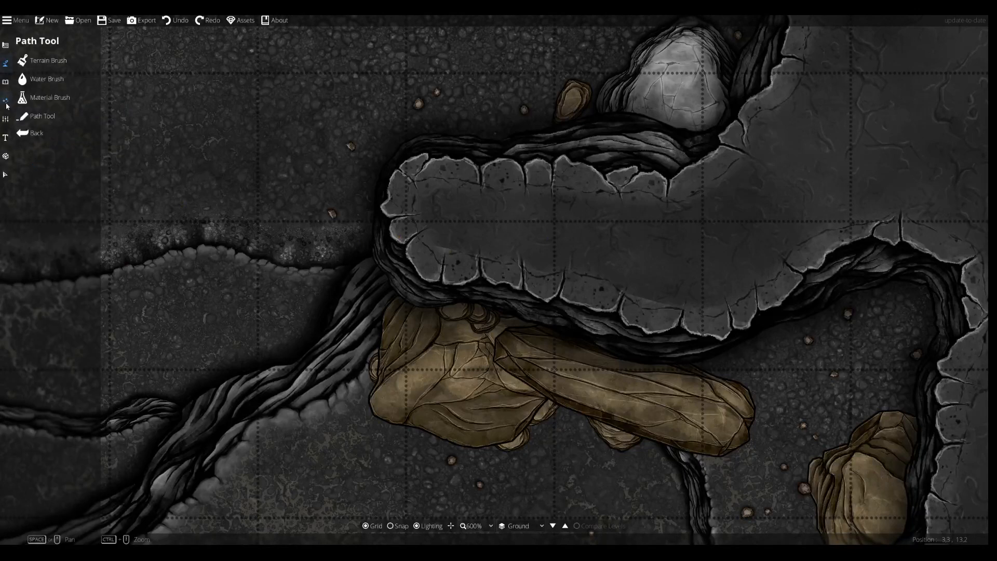
pyautogui.click(6, 64)
pyautogui.click(8, 49)
pyautogui.click(30, 137)
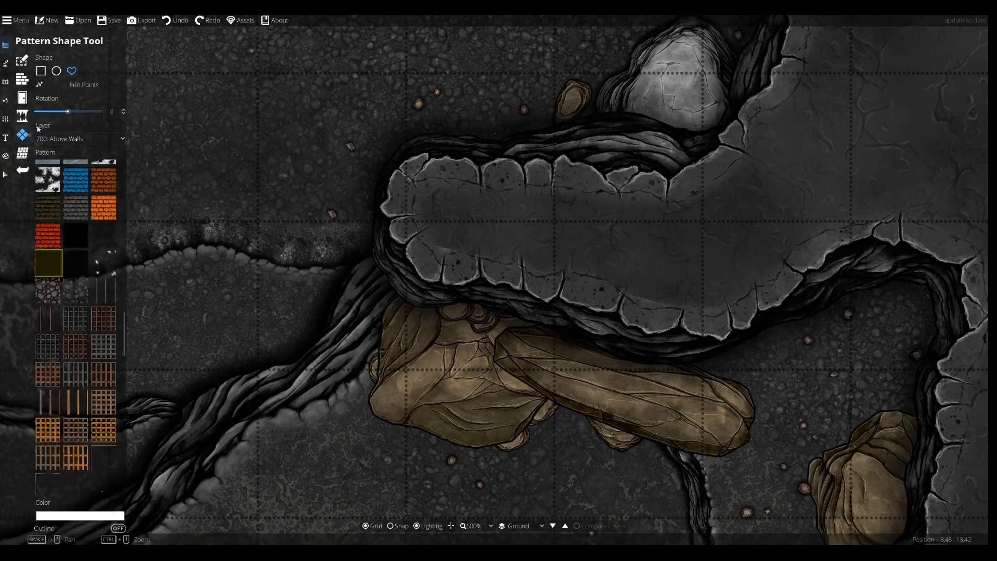
pyautogui.click(79, 85)
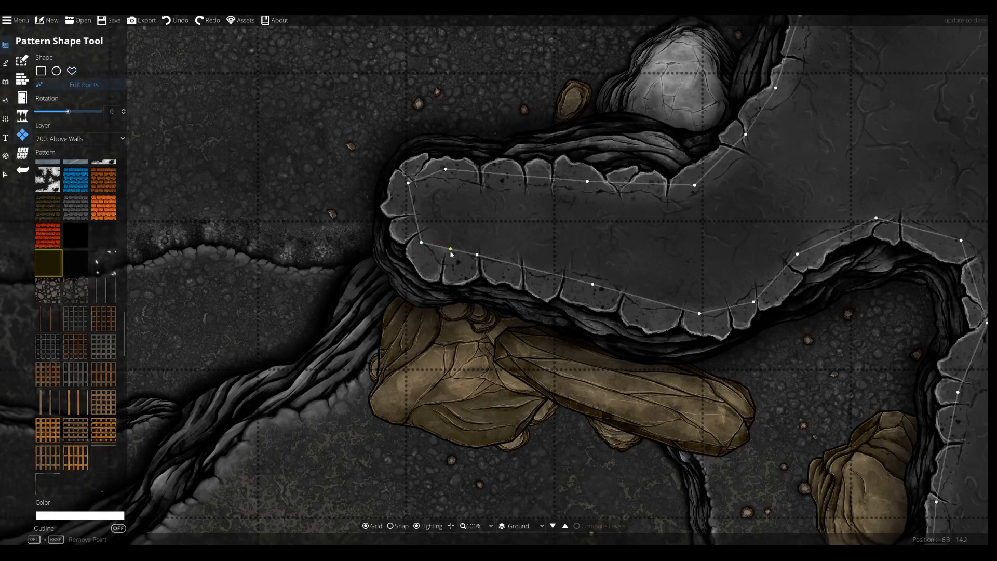
pyautogui.moveTo(447, 257); pyautogui.dragTo(438, 258)
pyautogui.click(522, 266)
pyautogui.moveTo(486, 269); pyautogui.dragTo(482, 267)
pyautogui.moveTo(599, 304); pyautogui.dragTo(600, 307)
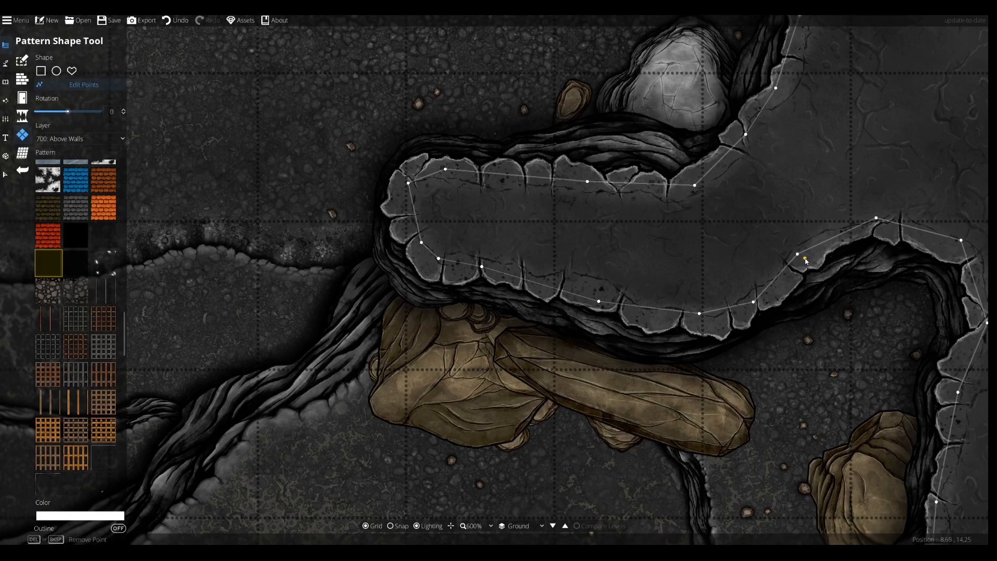
pyautogui.moveTo(806, 259); pyautogui.dragTo(808, 263)
# Check the shadow pattern's outline points along the lower and eastern rock masses.
pyautogui.scroll(-3, 819, 280)
pyautogui.moveTo(833, 410); pyautogui.dragTo(478, 117)
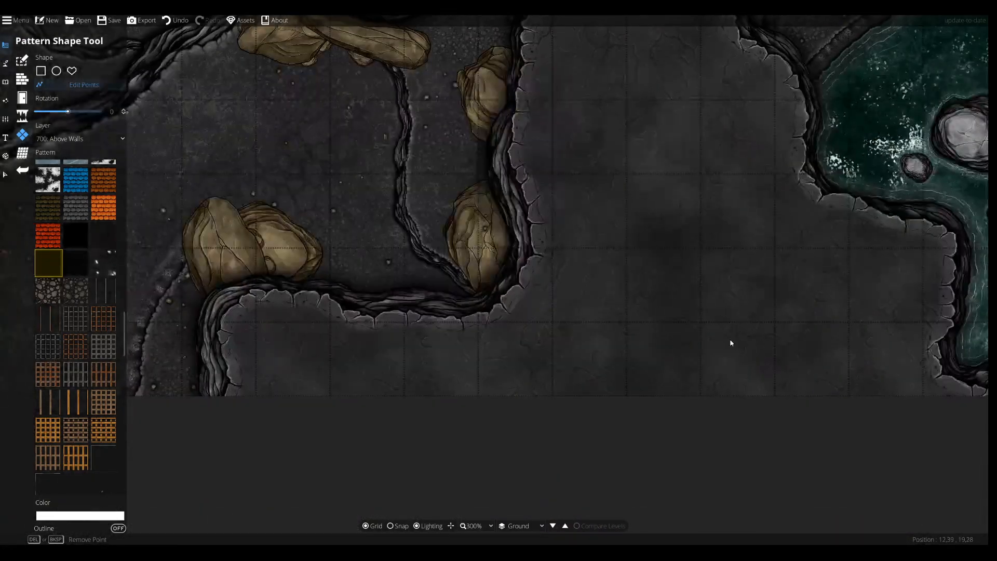
pyautogui.moveTo(706, 332); pyautogui.dragTo(178, 344)
pyautogui.moveTo(801, 298); pyautogui.dragTo(354, 510)
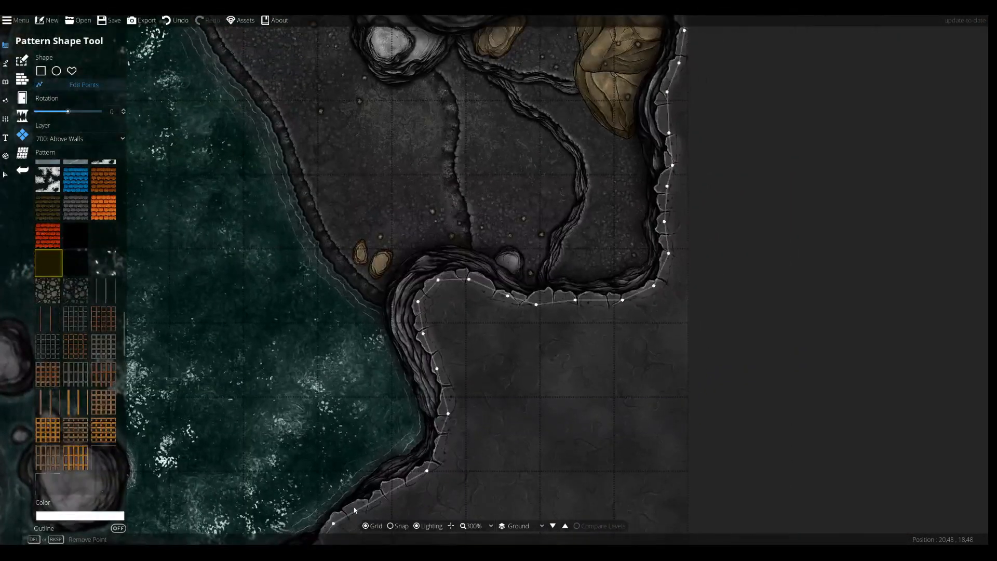
pyautogui.moveTo(324, 135); pyautogui.dragTo(405, 499)
pyautogui.moveTo(354, 229); pyautogui.dragTo(455, 470)
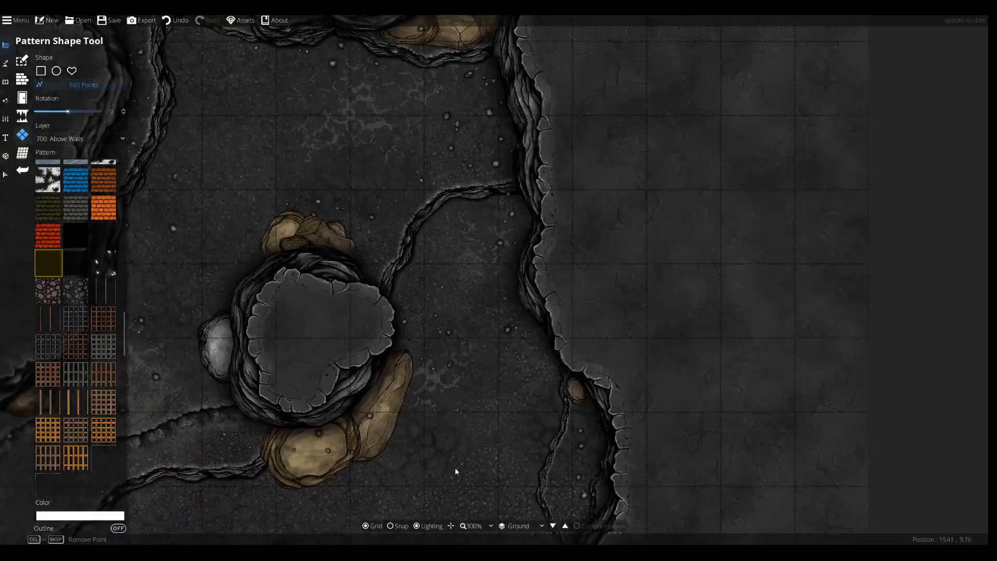
# Set up the Path tool with a different shadow path texture on layer 700: Above Walls.
pyautogui.moveTo(359, 214); pyautogui.dragTo(837, 477)
pyautogui.moveTo(350, 452); pyautogui.dragTo(615, 187)
pyautogui.scroll(-3, 615, 187)
pyautogui.moveTo(650, 383); pyautogui.dragTo(528, 321)
pyautogui.moveTo(327, 123); pyautogui.dragTo(419, 411)
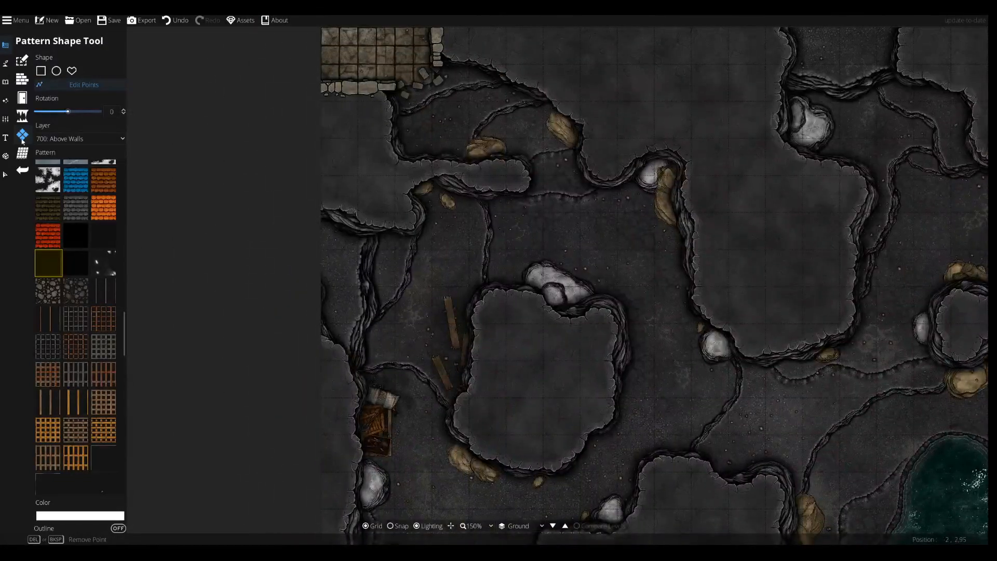
pyautogui.click(5, 89)
pyautogui.click(7, 103)
pyautogui.click(5, 65)
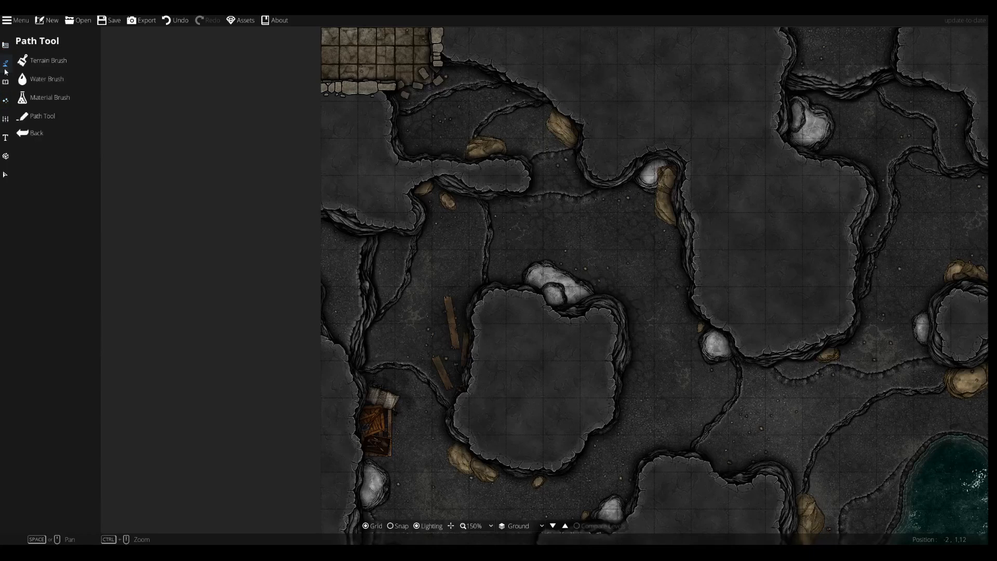
pyautogui.click(32, 115)
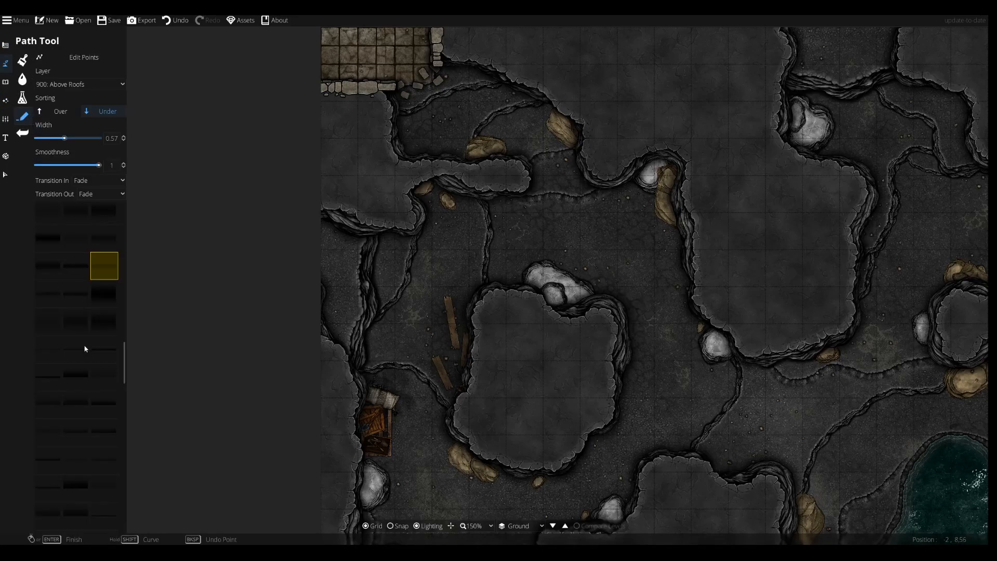
pyautogui.click(76, 376)
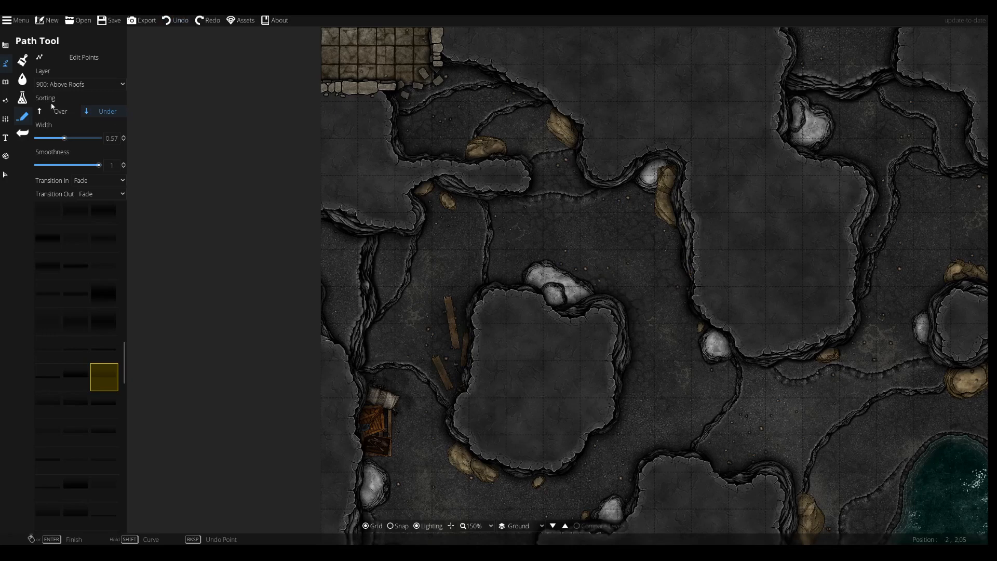
pyautogui.click(62, 84)
pyautogui.click(77, 229)
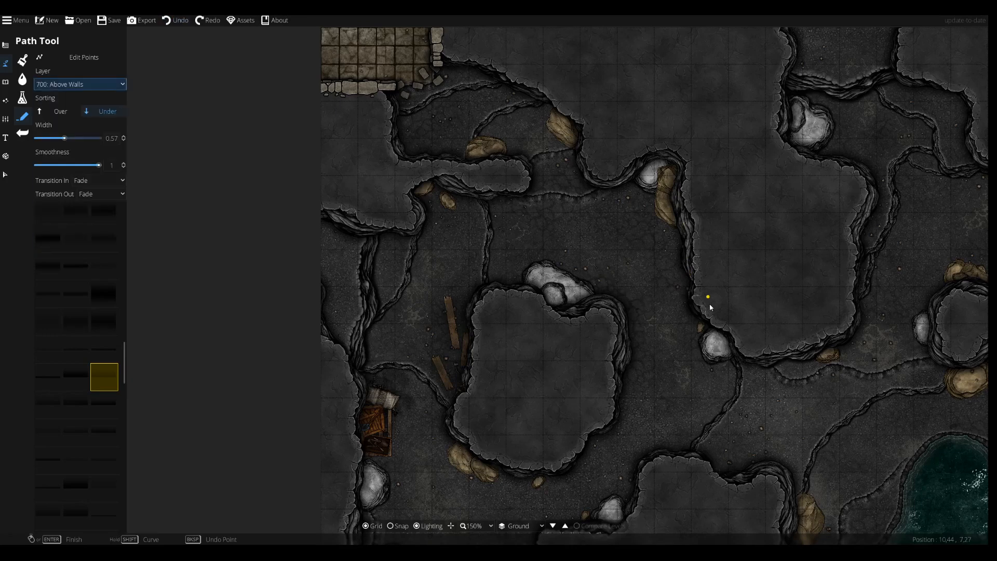
# Try a shadow path along the rock wall beside the southern boulders and undo it.
pyautogui.moveTo(831, 441); pyautogui.dragTo(522, 221)
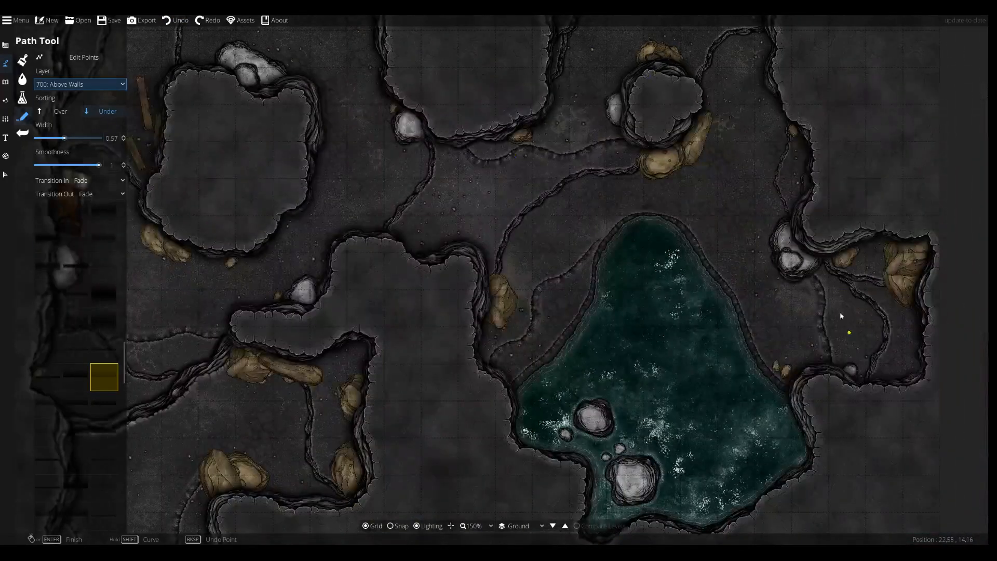
pyautogui.moveTo(283, 488); pyautogui.dragTo(706, 230)
pyautogui.scroll(5, 696, 281)
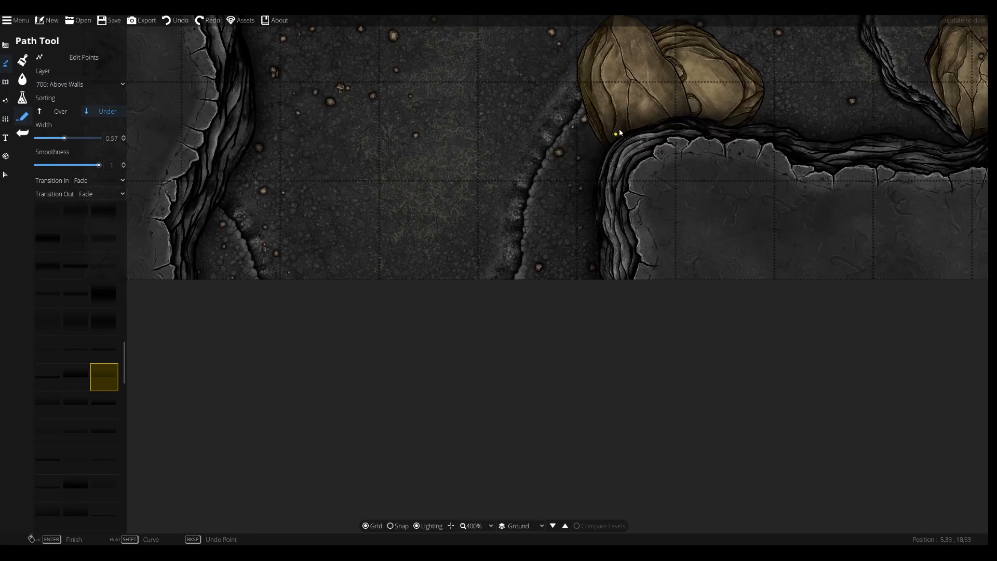
pyautogui.click(745, 126)
pyautogui.moveTo(826, 150); pyautogui.dragTo(656, 355)
pyautogui.click(756, 354)
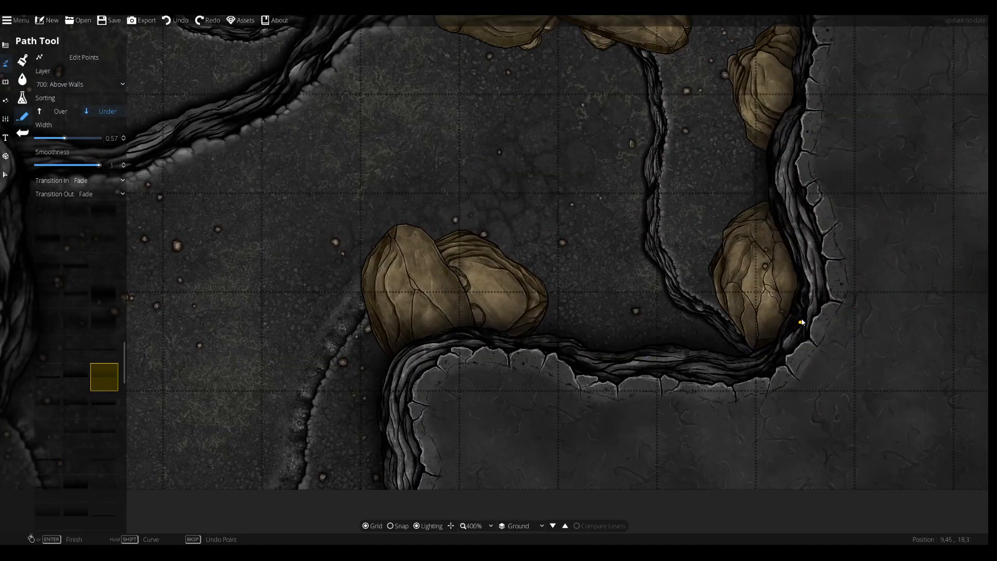
pyautogui.hotkey('ctrl', 'z')
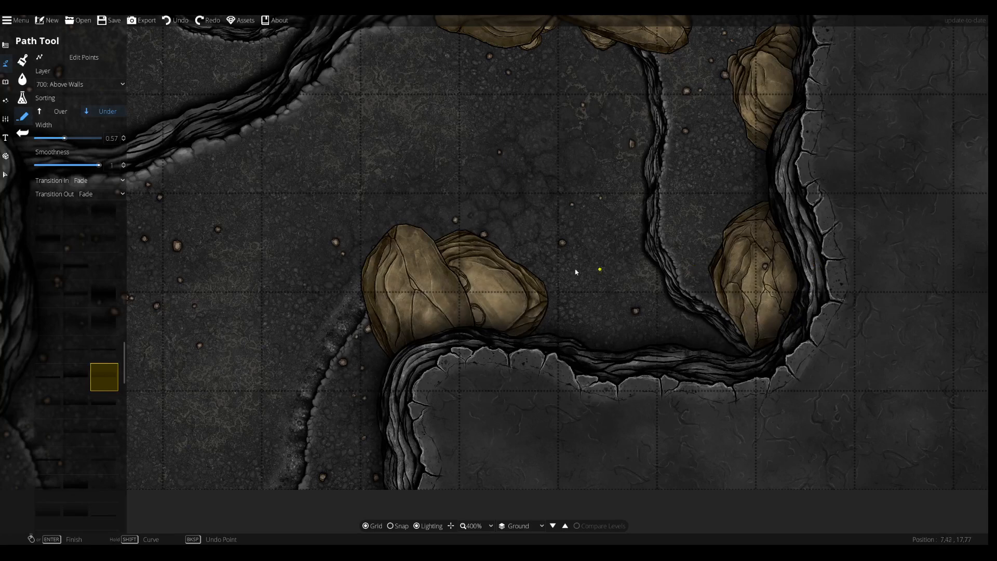
# Draw a shadow path of width 0.57 along the northern rock wall, from the long brown boulder around the bend toward the northwest.
pyautogui.moveTo(527, 261); pyautogui.dragTo(520, 258)
pyautogui.scroll(-3, 501, 233)
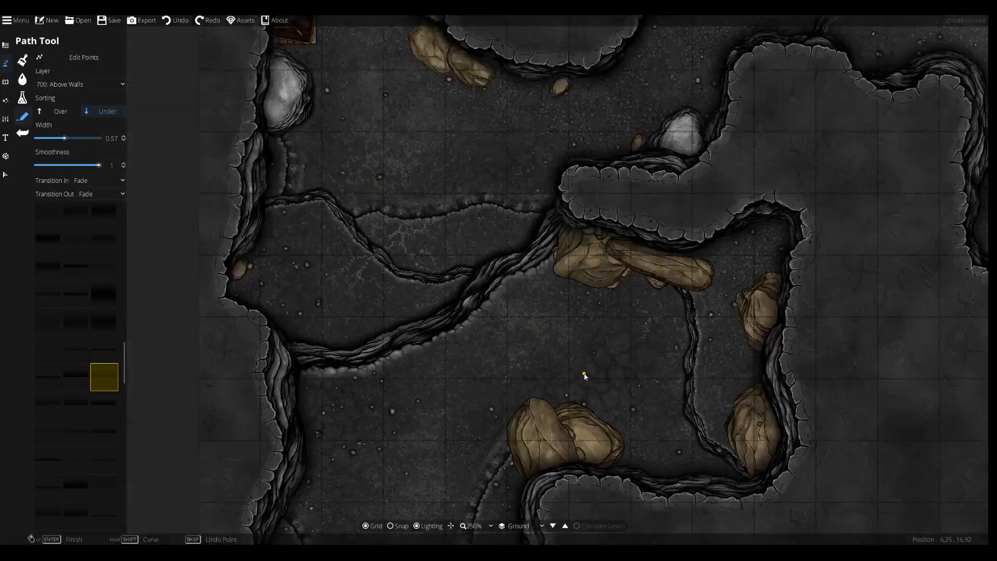
pyautogui.moveTo(521, 414); pyautogui.dragTo(540, 246)
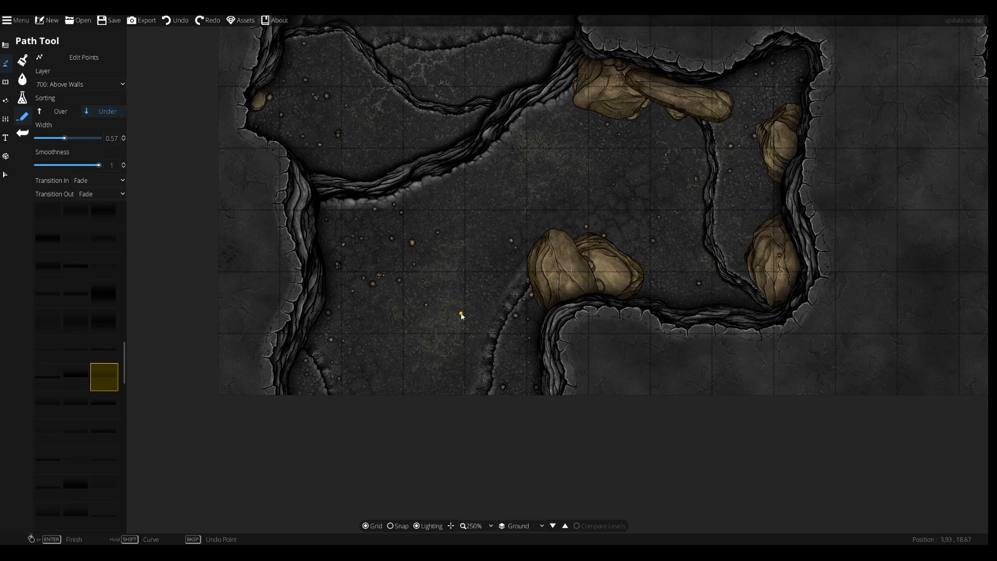
pyautogui.moveTo(517, 305)
pyautogui.mouseDown()
pyautogui.moveTo(501, 484)
pyautogui.moveTo(515, 297)
pyautogui.mouseUp()
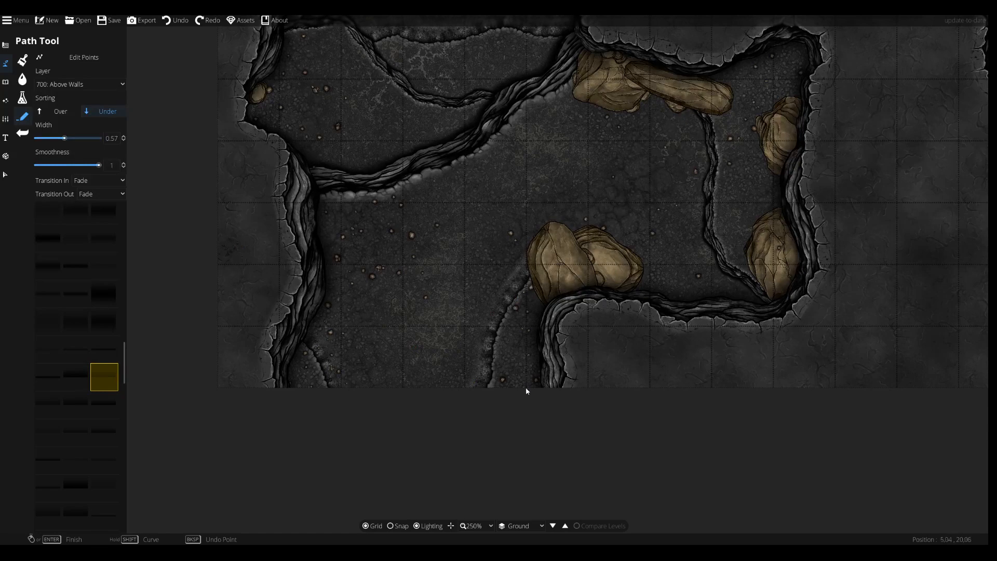
pyautogui.scroll(5, 537, 403)
pyautogui.click(52, 138)
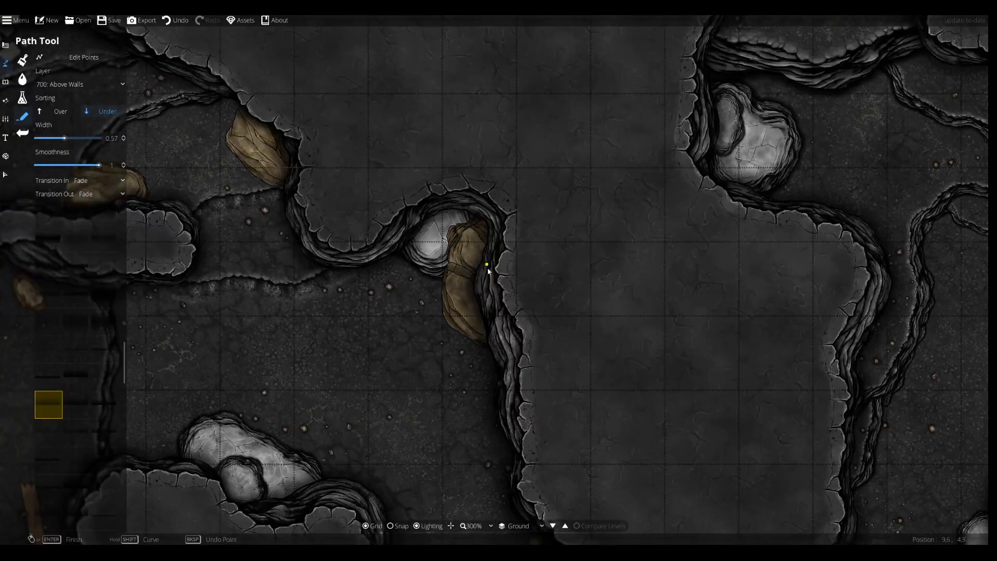
pyautogui.click(486, 264)
pyautogui.click(462, 210)
pyautogui.click(416, 227)
pyautogui.click(342, 263)
pyautogui.click(259, 151)
pyautogui.click(226, 104)
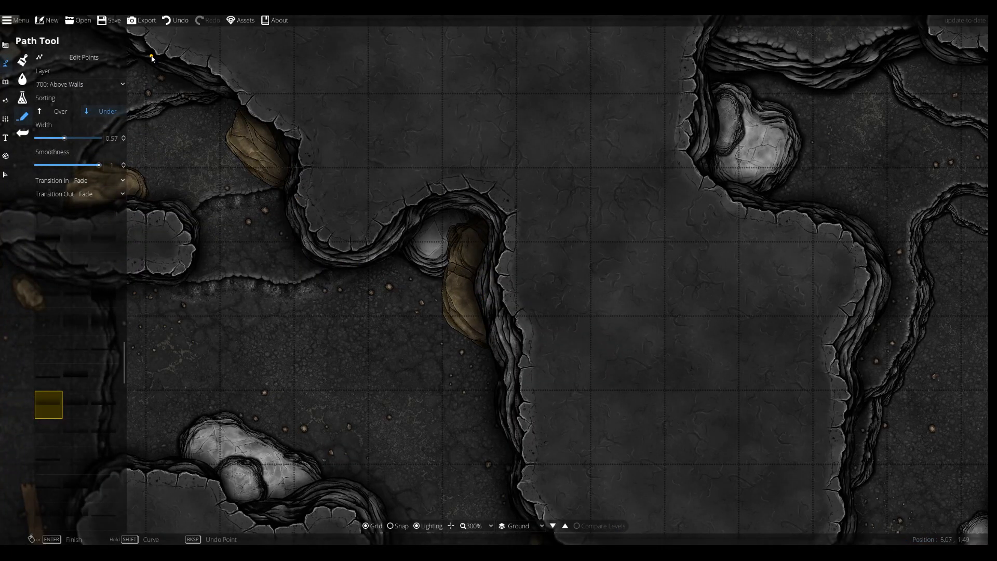
pyautogui.click(171, 85)
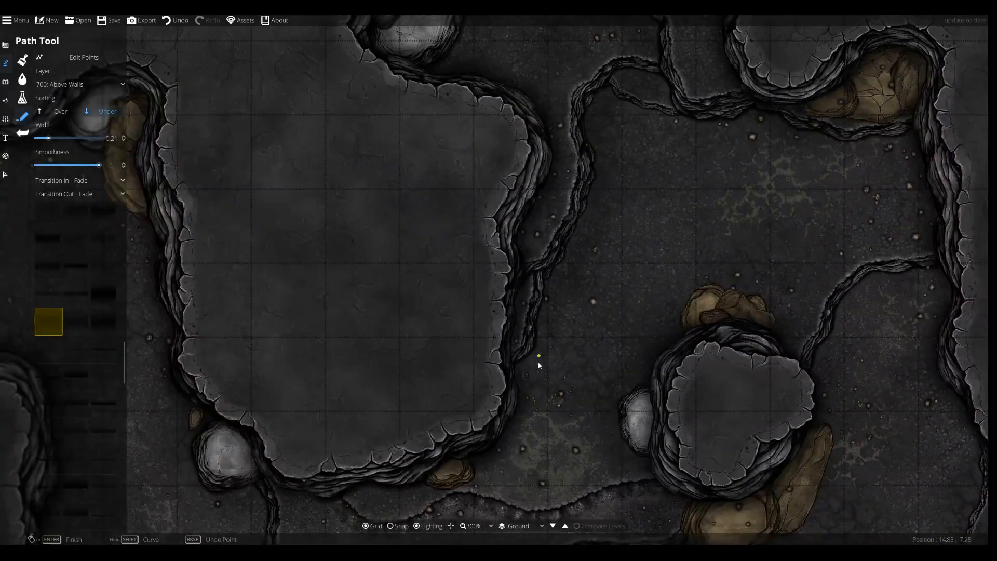
# Examine the shadows along the cave walls, ledges and pool shore across the whole map.
pyautogui.scroll(-4, 748, 375)
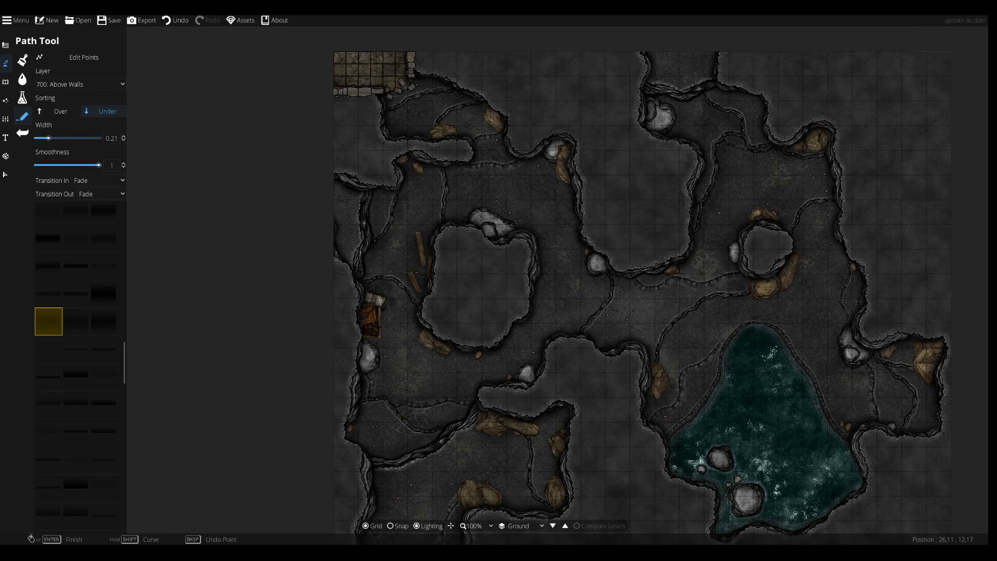
pyautogui.scroll(4, 641, 330)
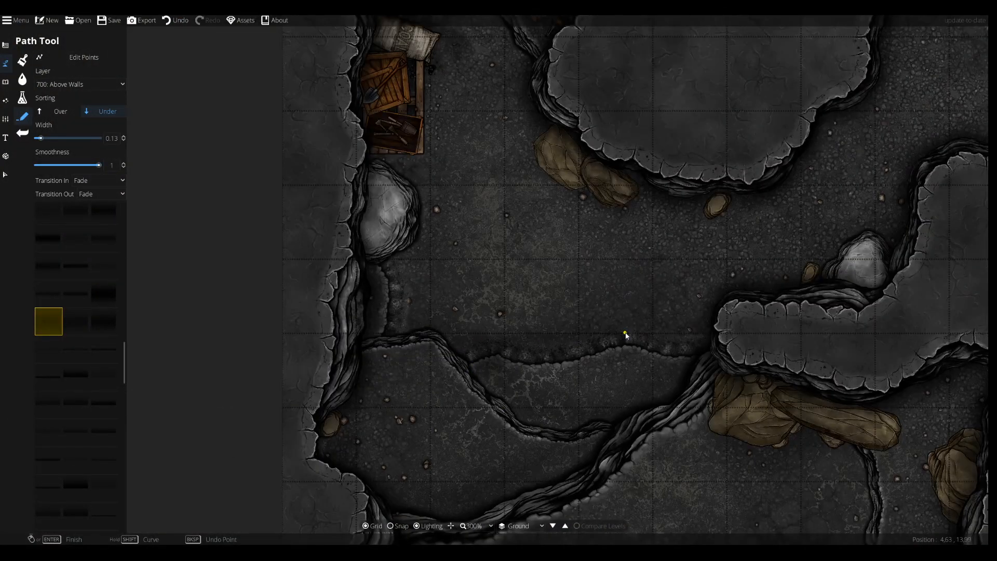
pyautogui.press('w')
pyautogui.scroll(2, 820, 384)
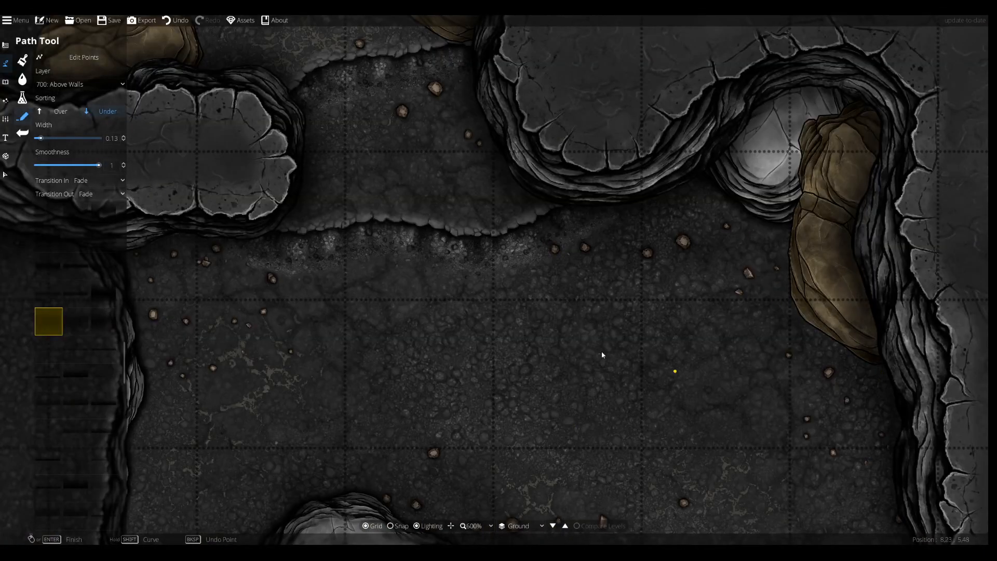
pyautogui.press('w')
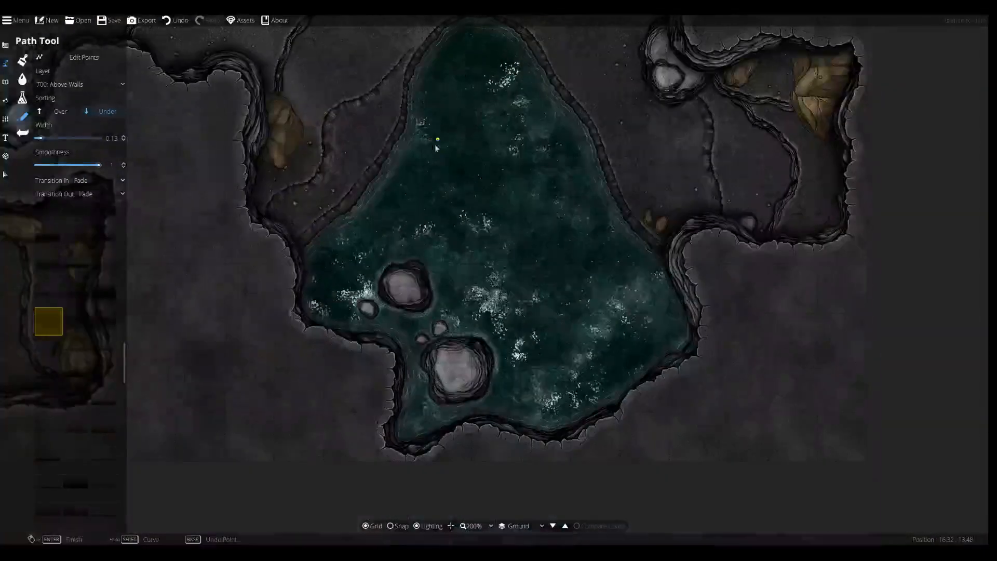
pyautogui.scroll(-3, 436, 148)
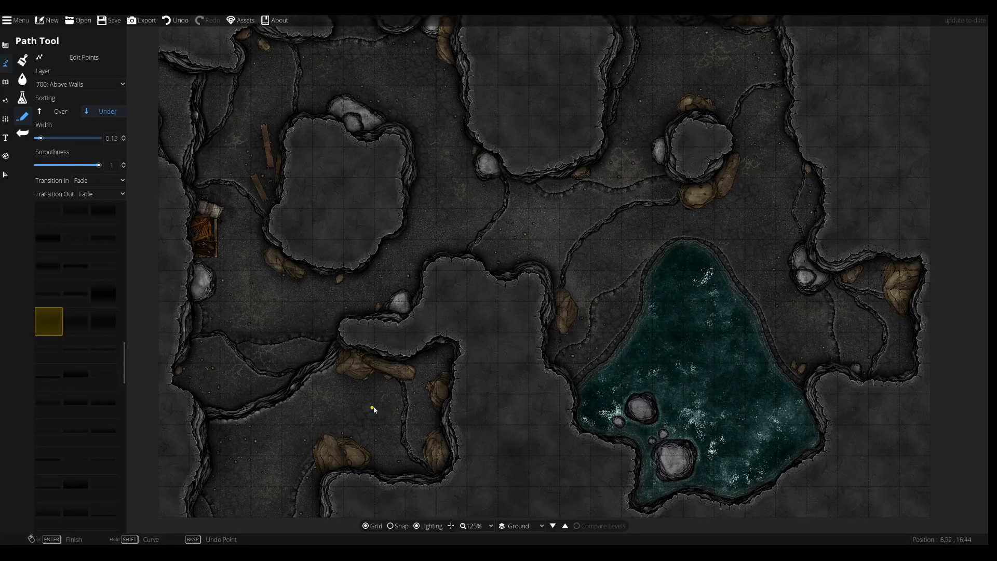
pyautogui.moveTo(572, 257); pyautogui.dragTo(556, 313)
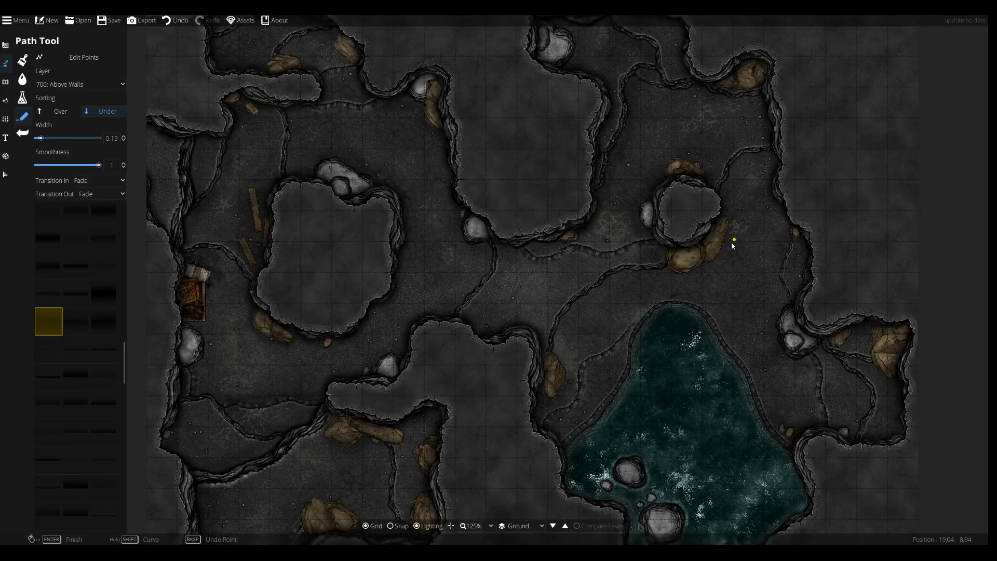
pyautogui.moveTo(356, 395); pyautogui.dragTo(375, 263)
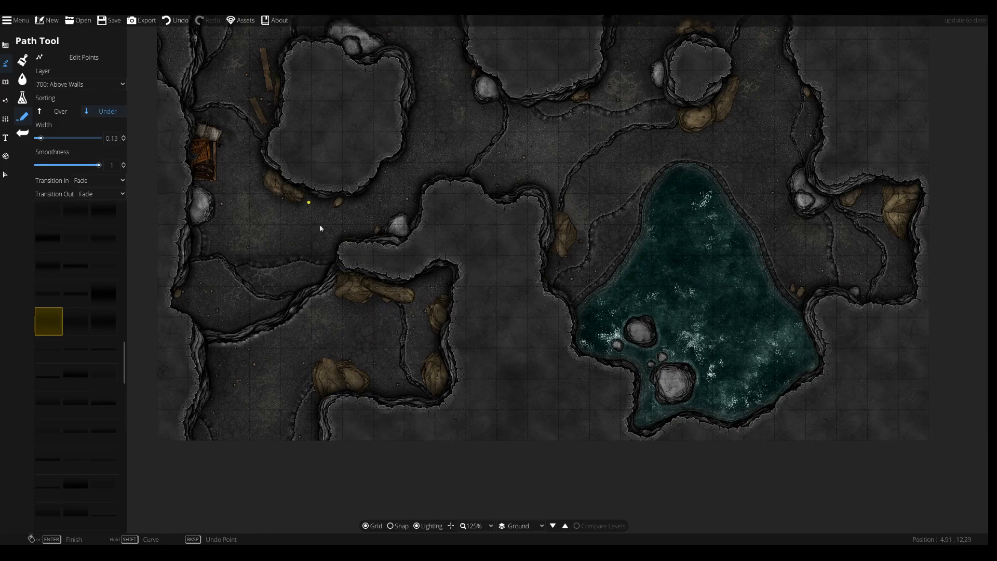
pyautogui.moveTo(309, 203); pyautogui.dragTo(364, 365)
pyautogui.moveTo(611, 279); pyautogui.dragTo(516, 383)
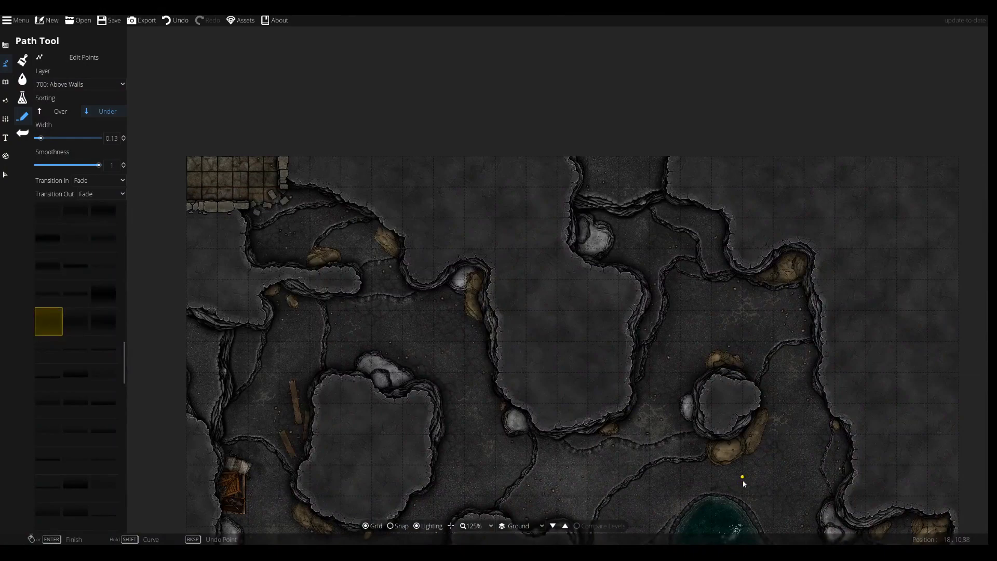
pyautogui.moveTo(743, 480); pyautogui.dragTo(619, 133)
pyautogui.moveTo(449, 98); pyautogui.dragTo(531, 164)
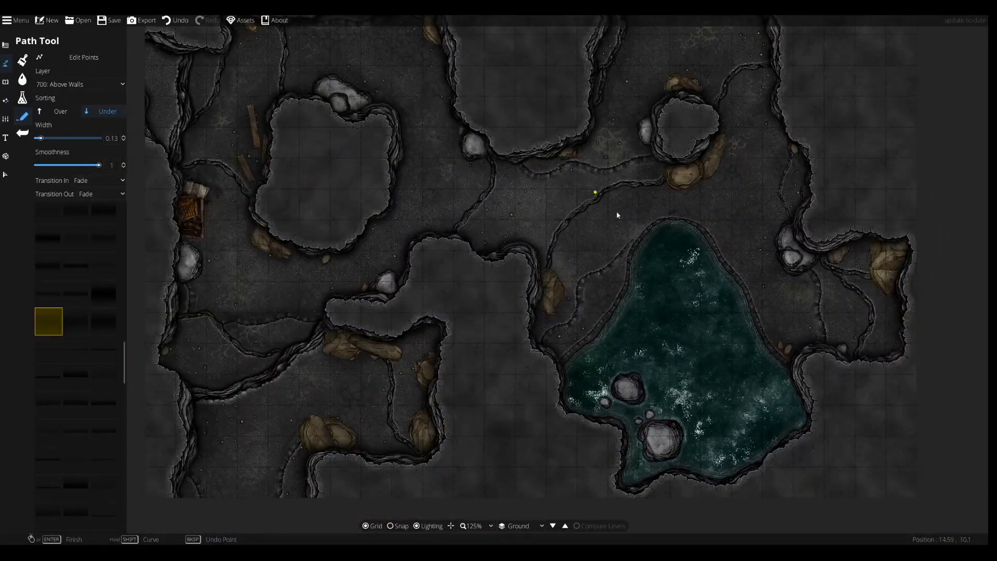
pyautogui.scroll(3, 724, 365)
pyautogui.scroll(-2, 564, 325)
pyautogui.moveTo(591, 362); pyautogui.dragTo(556, 281)
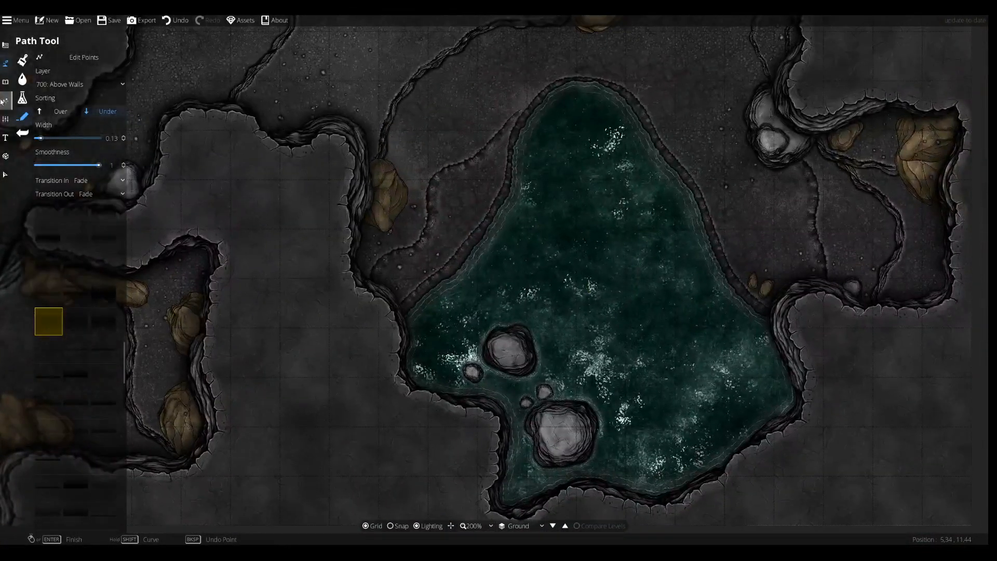
# Activate the Object tool and look through its asset tags, including Tools [Old], for objects that suit the cave.
pyautogui.click(5, 82)
pyautogui.click(46, 59)
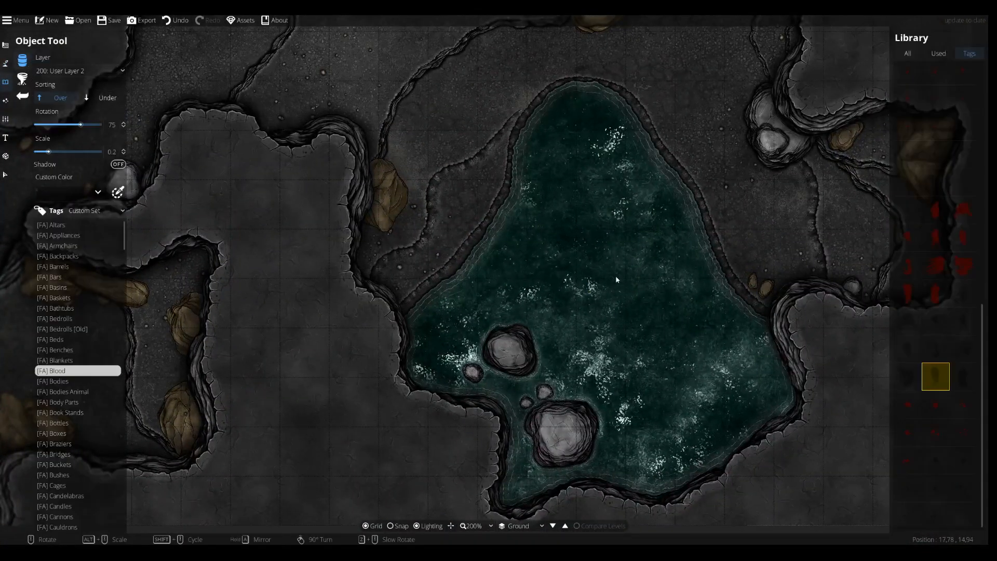
pyautogui.moveTo(566, 230); pyautogui.dragTo(546, 303)
pyautogui.scroll(1, 546, 303)
pyautogui.moveTo(620, 420); pyautogui.dragTo(590, 383)
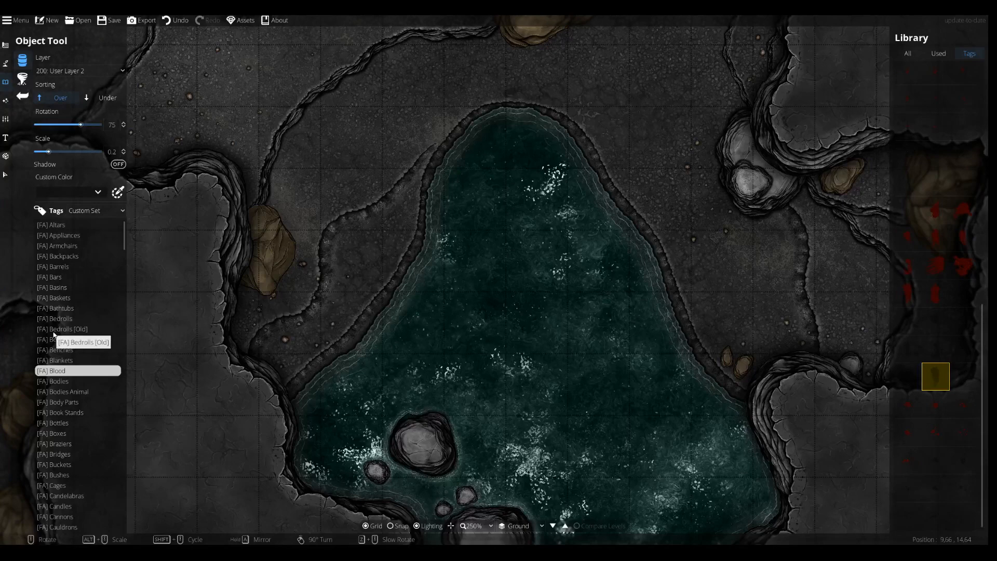
pyautogui.scroll(-6, 63, 396)
pyautogui.click(70, 401)
pyautogui.scroll(-6, 68, 405)
pyautogui.click(64, 407)
pyautogui.scroll(-6, 70, 406)
pyautogui.scroll(-10, 70, 403)
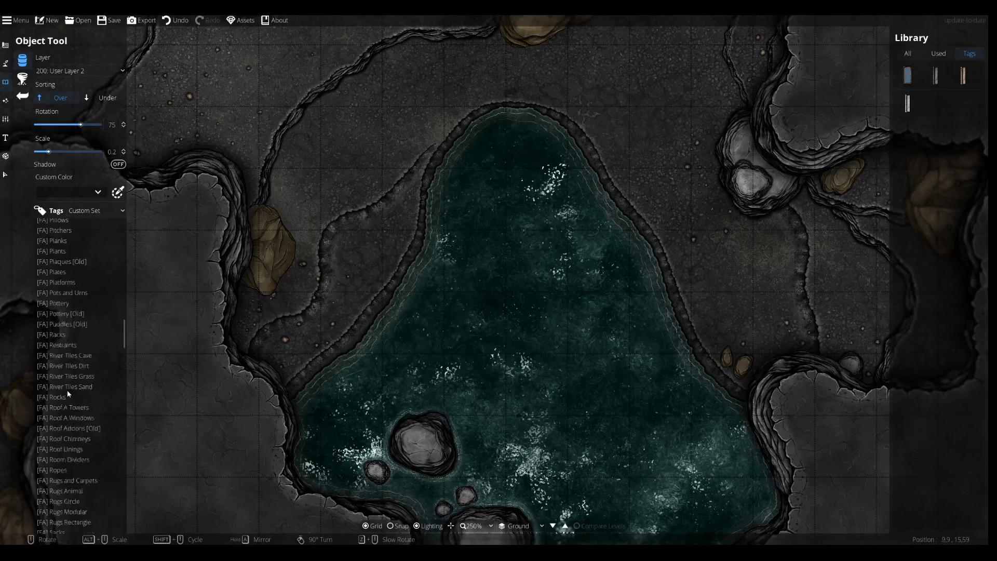
pyautogui.click(65, 466)
pyautogui.scroll(-8, 68, 455)
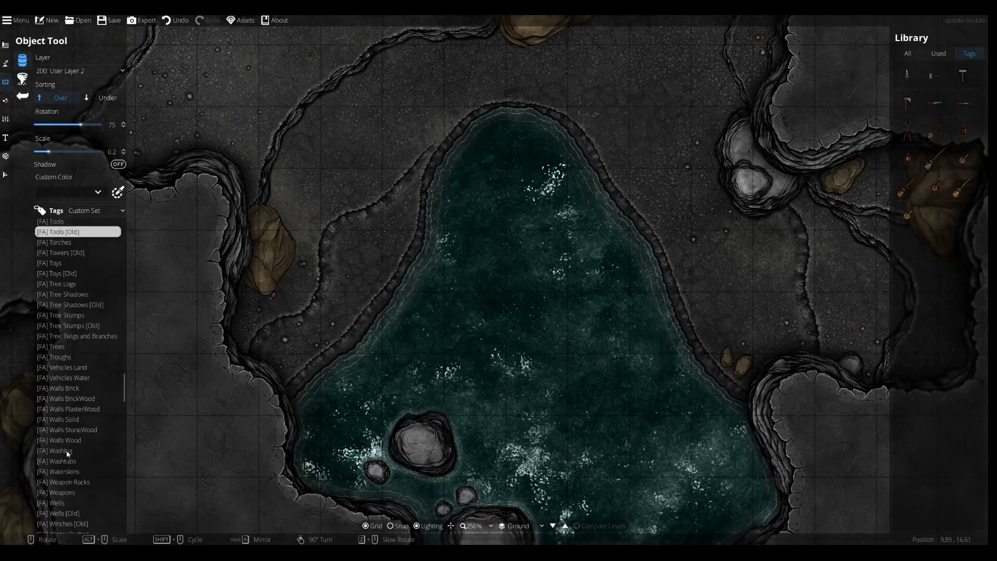
pyautogui.scroll(-3, 66, 375)
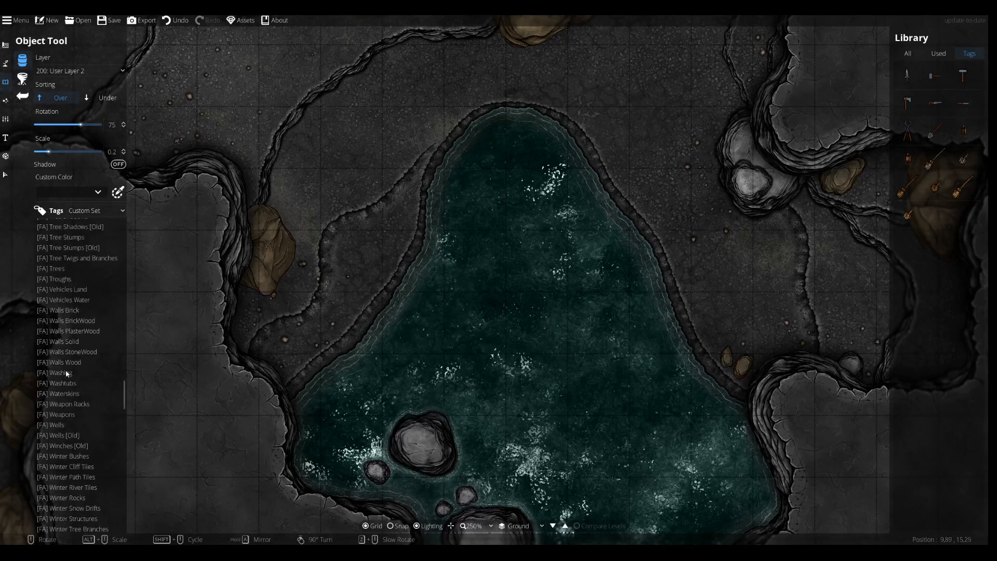
# Look through the object tags, including Troughs, Tree Shadows and Walls Wood, for assets that suit the cave.
pyautogui.moveTo(508, 513); pyautogui.dragTo(553, 425)
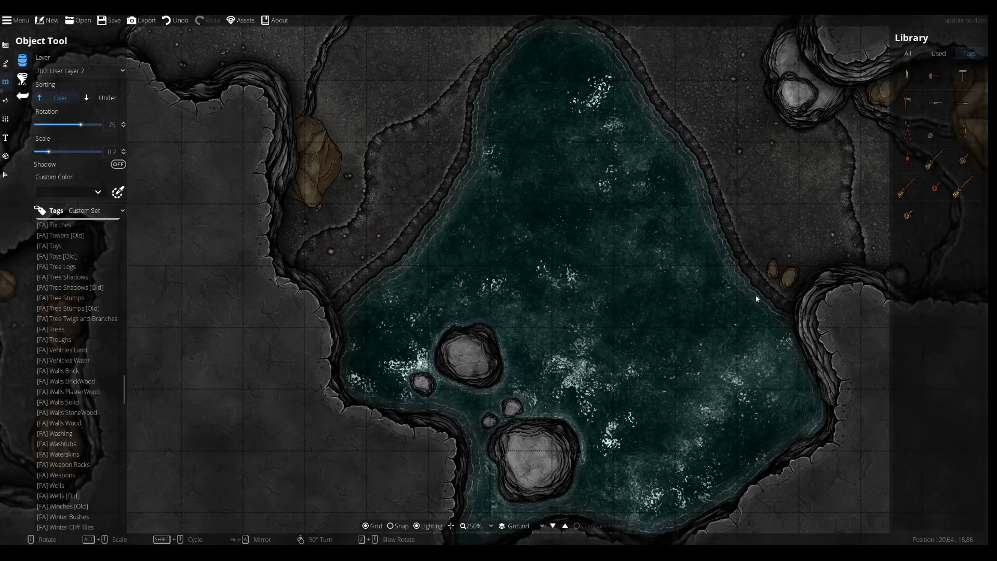
pyautogui.moveTo(555, 214); pyautogui.dragTo(541, 309)
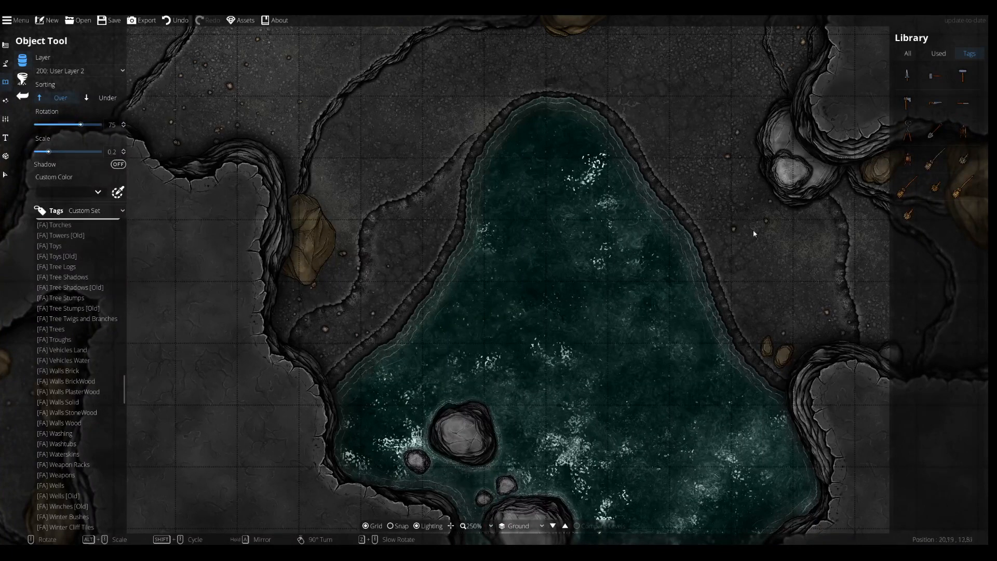
pyautogui.click(58, 340)
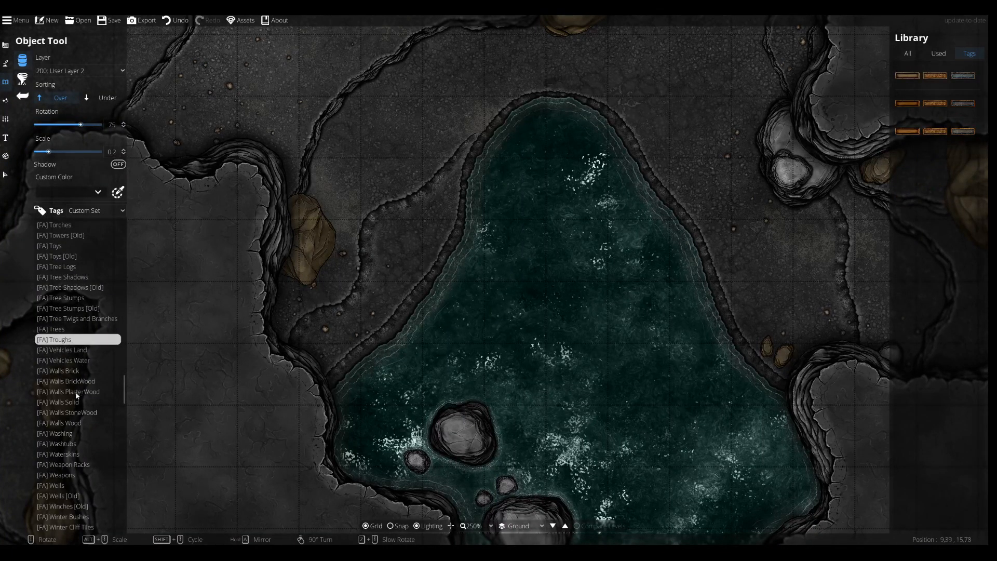
pyautogui.scroll(-3, 78, 397)
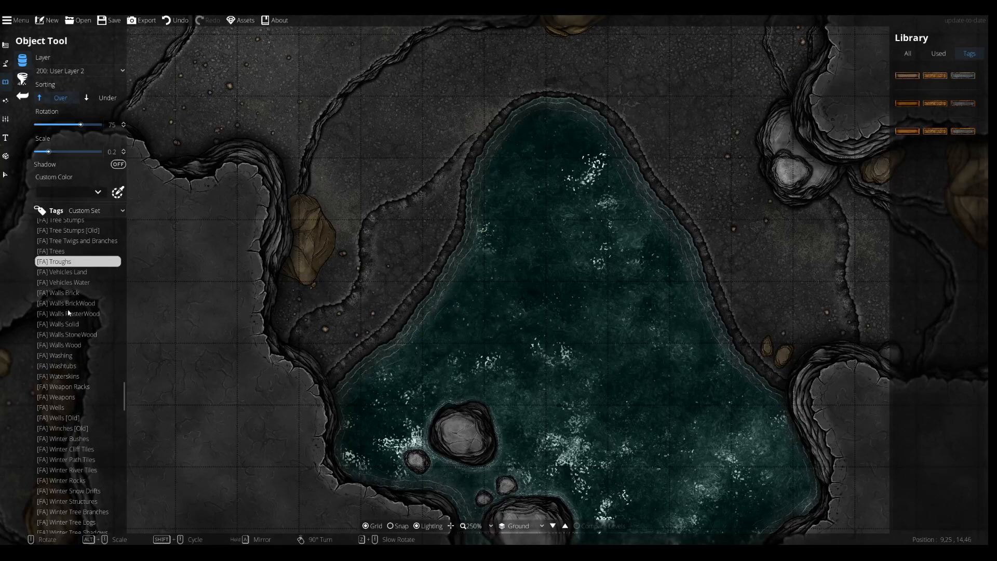
pyautogui.scroll(1, 68, 313)
pyautogui.click(69, 279)
pyautogui.scroll(2, 63, 320)
pyautogui.scroll(-6, 70, 341)
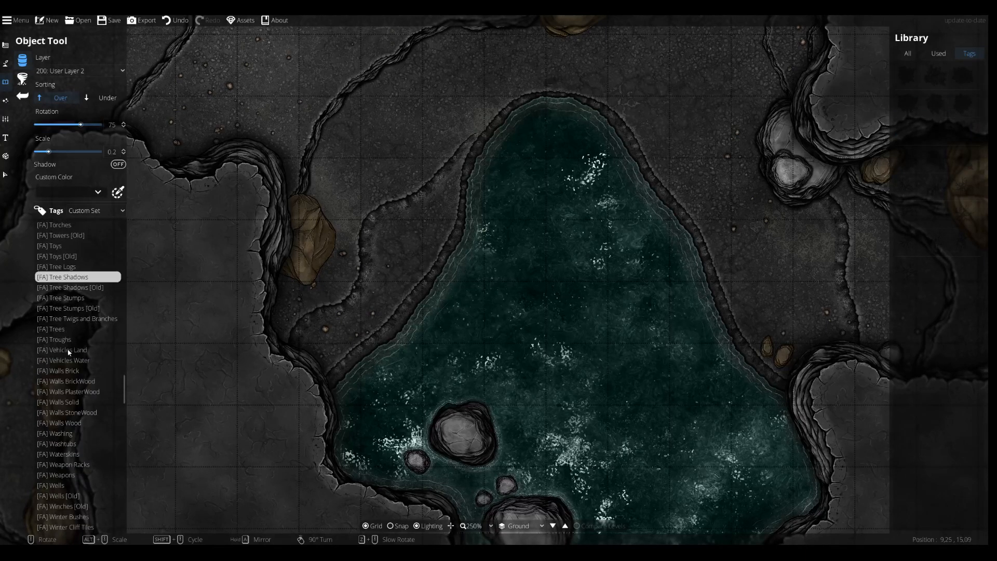
pyautogui.click(53, 424)
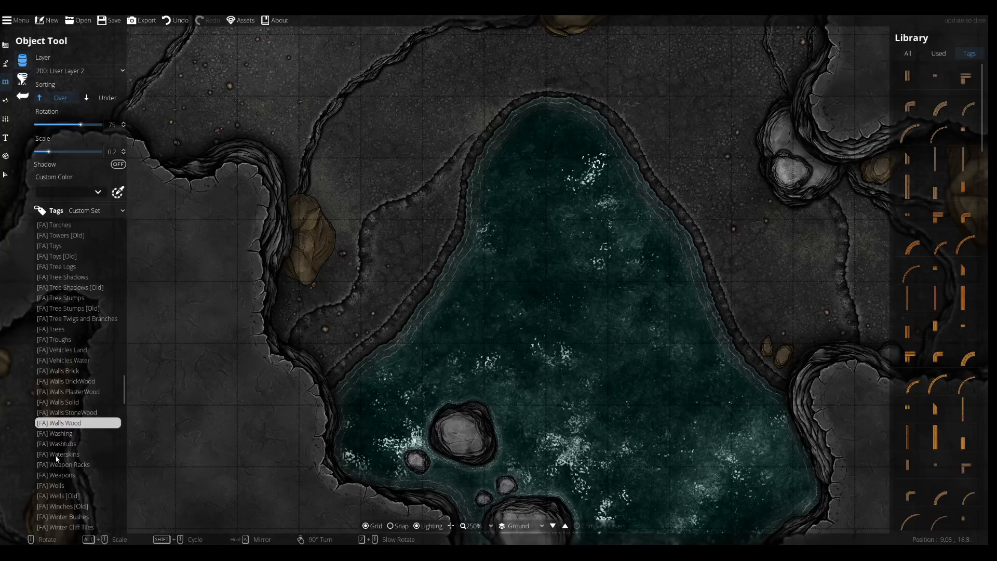
pyautogui.scroll(4, 68, 409)
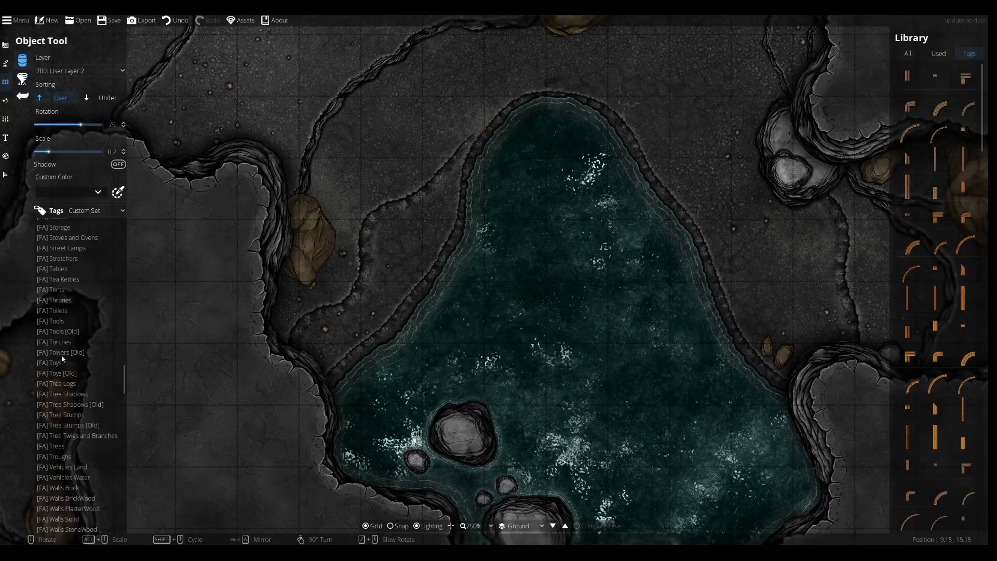
# Search the entire object library for "plants" and select a small plant from the results.
pyautogui.click(915, 52)
pyautogui.moveTo(942, 67); pyautogui.dragTo(1, 178)
pyautogui.write('plants')
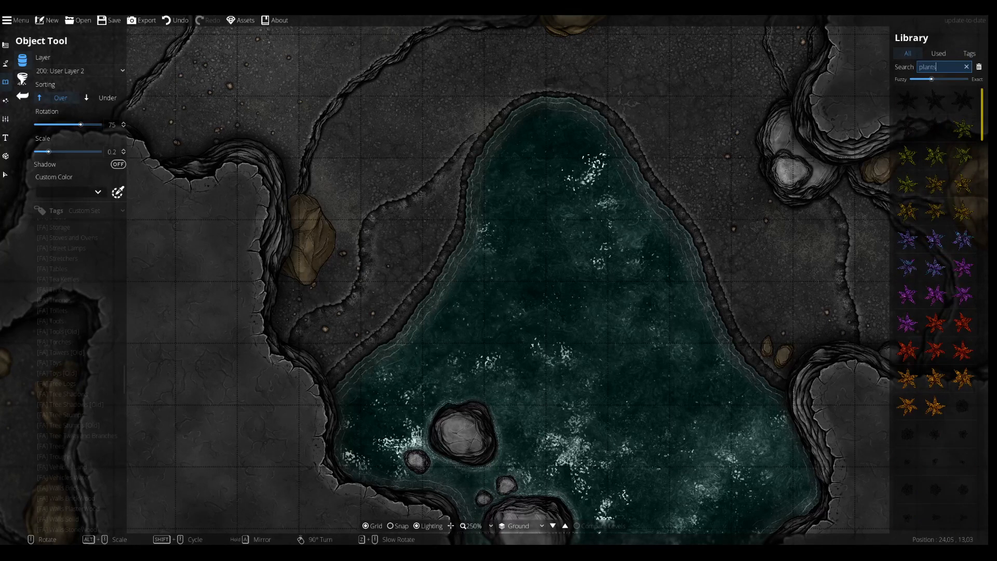
pyautogui.click(963, 241)
pyautogui.scroll(-4, 945, 283)
pyautogui.click(942, 286)
pyautogui.scroll(-3, 941, 280)
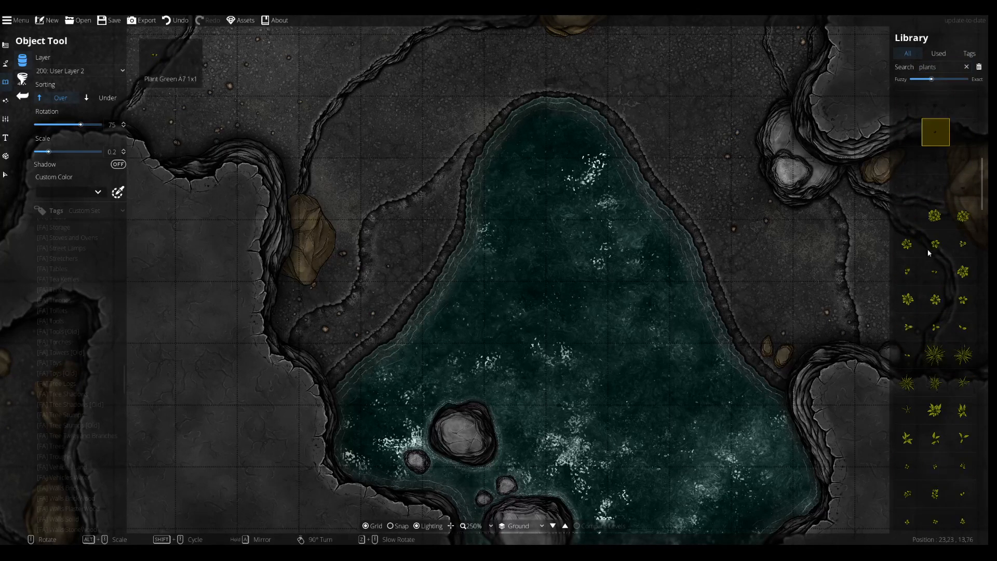
# Set the plants' custom color to a dark olive, hex 434519, with alpha 255.
pyautogui.click(90, 199)
pyautogui.click(118, 193)
pyautogui.click(146, 224)
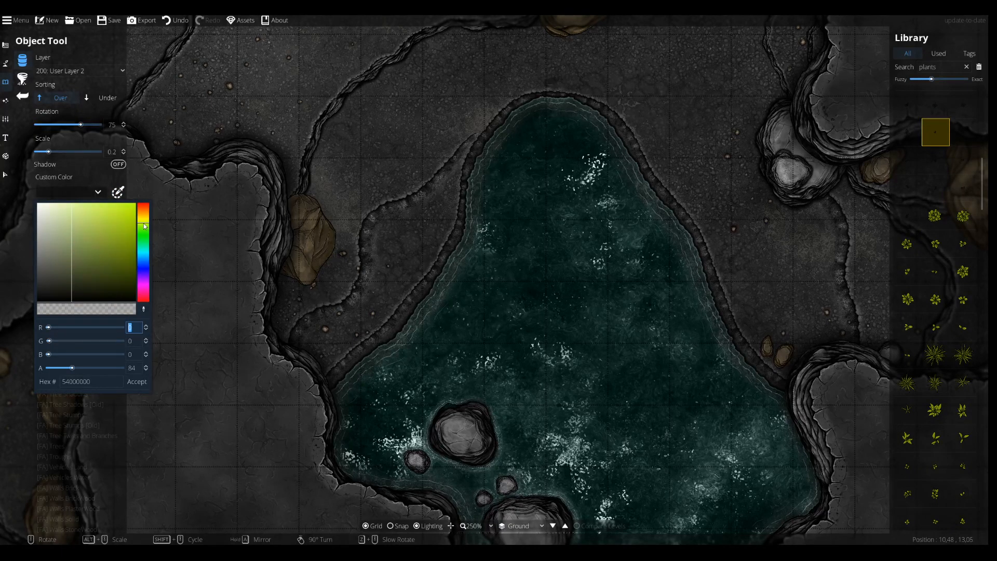
pyautogui.moveTo(119, 242); pyautogui.dragTo(100, 275)
pyautogui.click(141, 220)
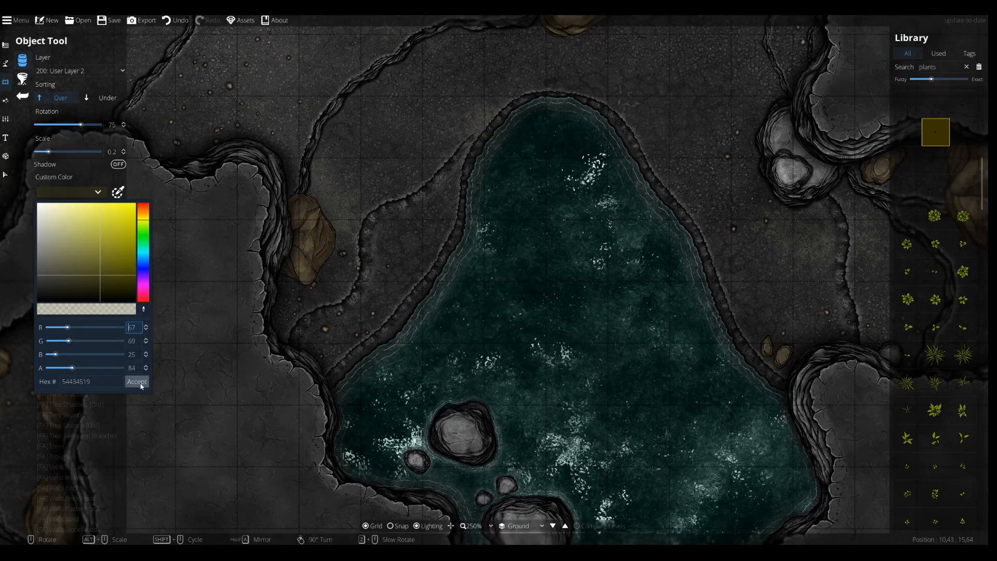
pyautogui.moveTo(94, 369); pyautogui.dragTo(135, 378)
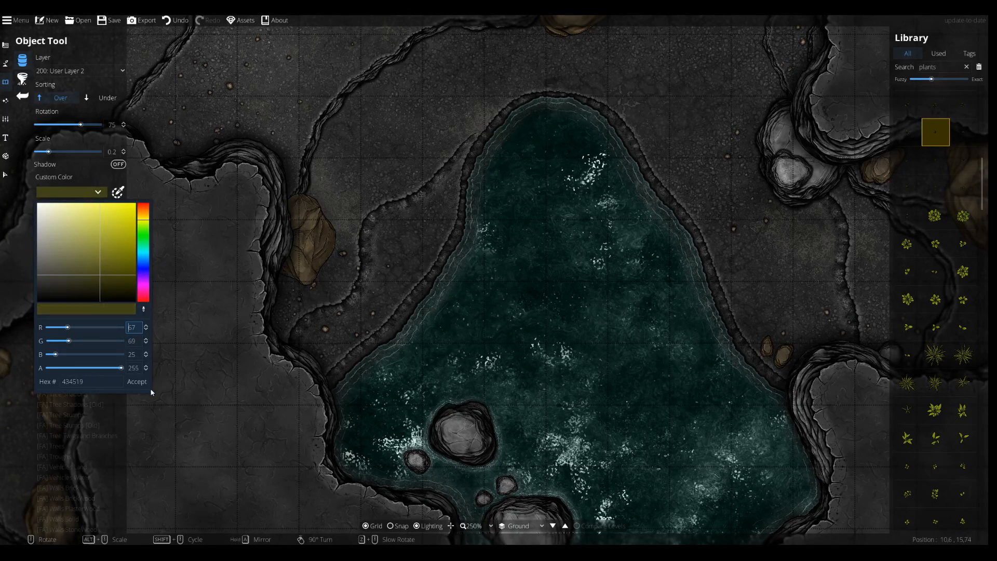
pyautogui.click(139, 382)
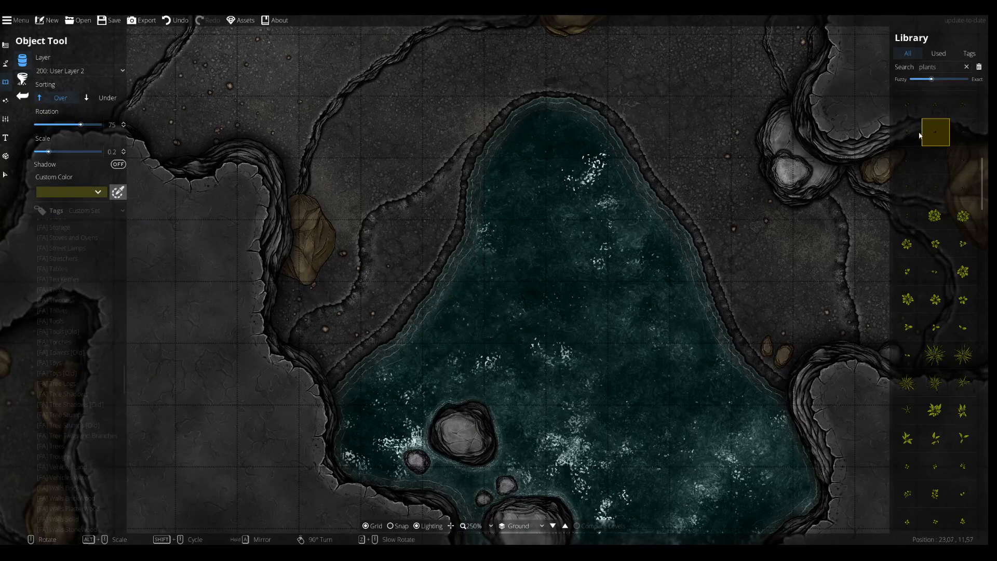
# Place a plant at scale 1 and rotation -150 where the ledge meets the rock wall at the pool's western corner.
pyautogui.scroll(5, 559, 341)
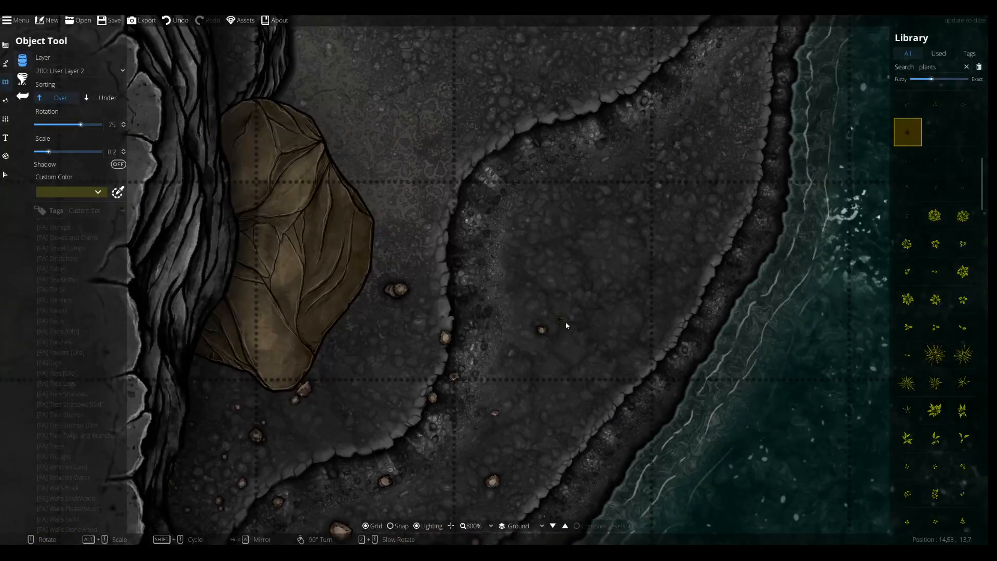
pyautogui.scroll(1, 571, 328)
pyautogui.scroll(-2, 598, 348)
pyautogui.moveTo(512, 478); pyautogui.dragTo(427, 377)
pyautogui.scroll(4, 413, 405)
pyautogui.scroll(8, 397, 406)
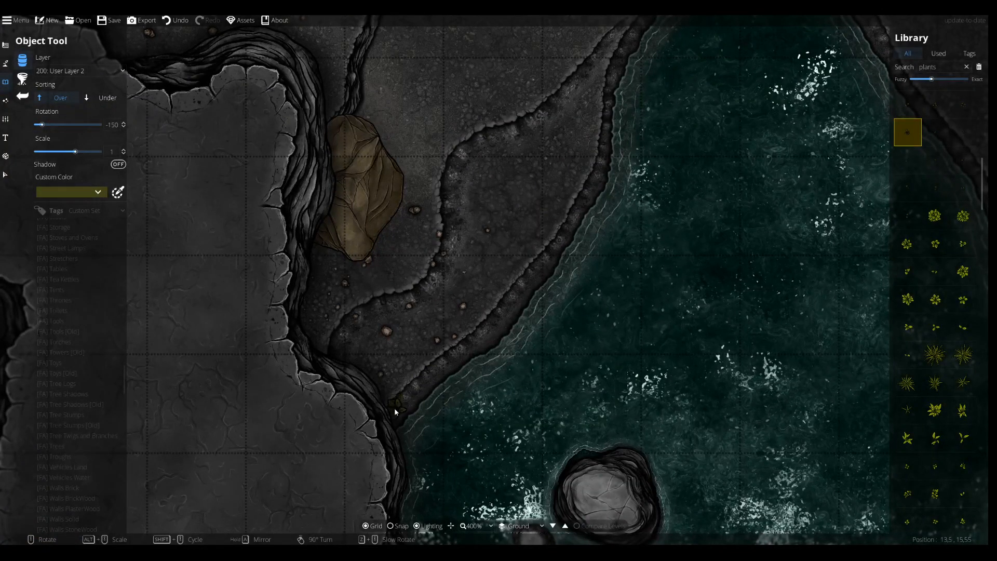
pyautogui.click(388, 396)
pyautogui.scroll(4, 950, 167)
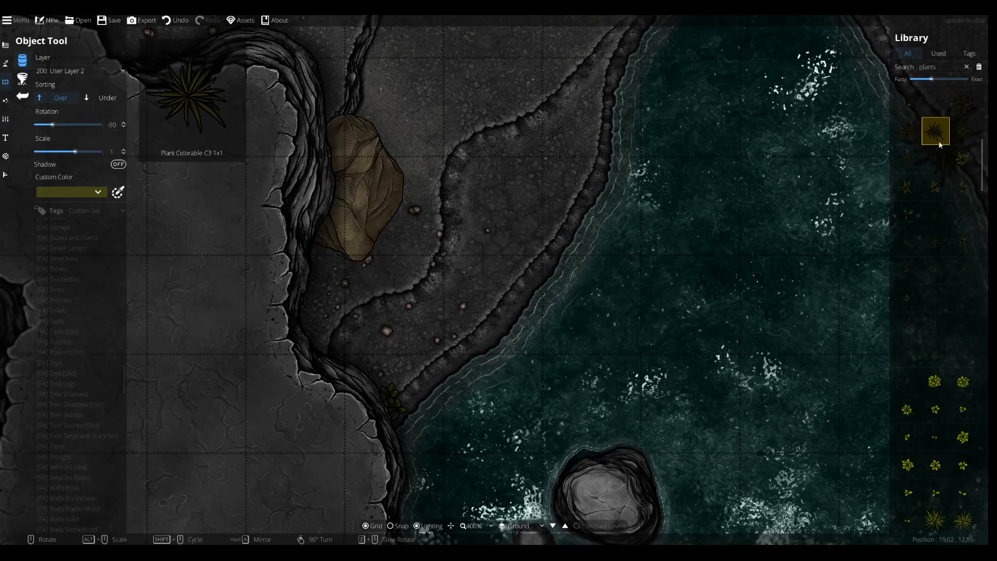
# Place a broad-leaved plant at rotation -30 and scale 0.7 beside the two small brown rocks at the pool's eastern corner.
pyautogui.click(963, 158)
pyautogui.scroll(2, 580, 209)
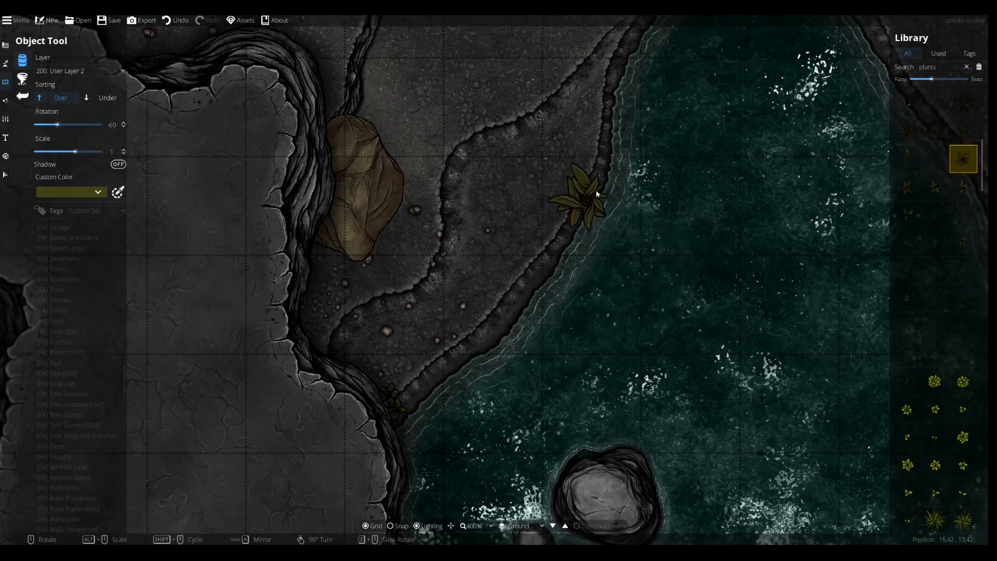
pyautogui.moveTo(615, 175); pyautogui.dragTo(223, 140)
pyautogui.scroll(4, 718, 372)
pyautogui.scroll(-2, 729, 369)
pyautogui.keyDown('alt'); pyautogui.scroll(-1, 728, 373); pyautogui.keyUp('alt')
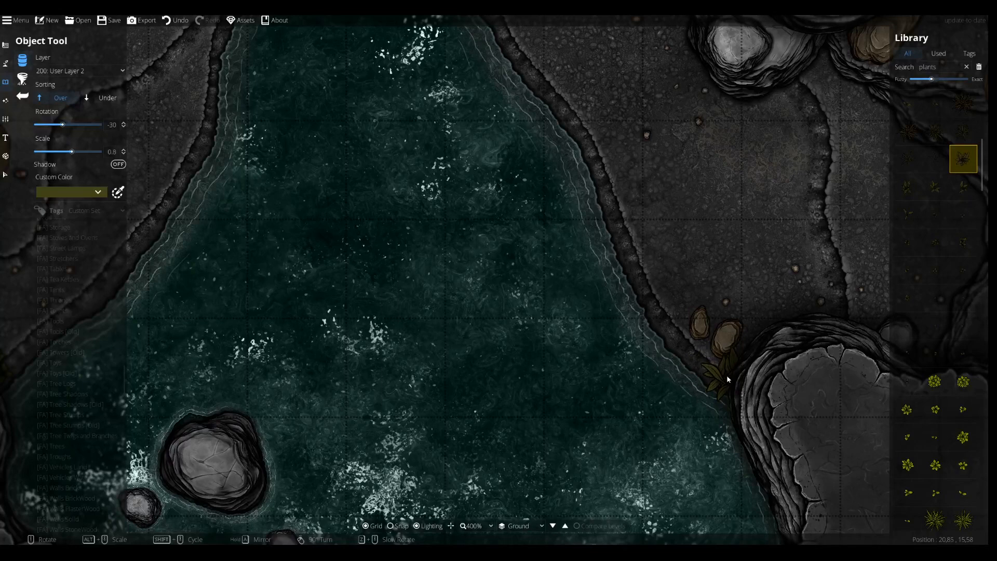
pyautogui.click(722, 375)
# Check the plants' custom color settings and accept hex 434519.
pyautogui.click(91, 194)
pyautogui.click(41, 276)
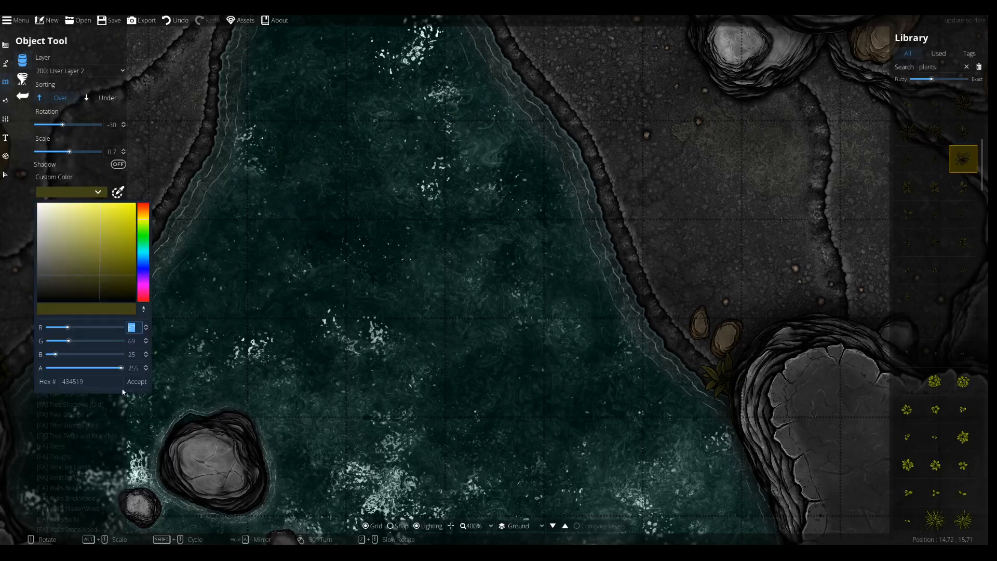
pyautogui.click(136, 382)
# Place two different plants at scale 0.7 on the ledge around the pool's northern tip and northeastern shore.
pyautogui.moveTo(574, 221); pyautogui.dragTo(696, 441)
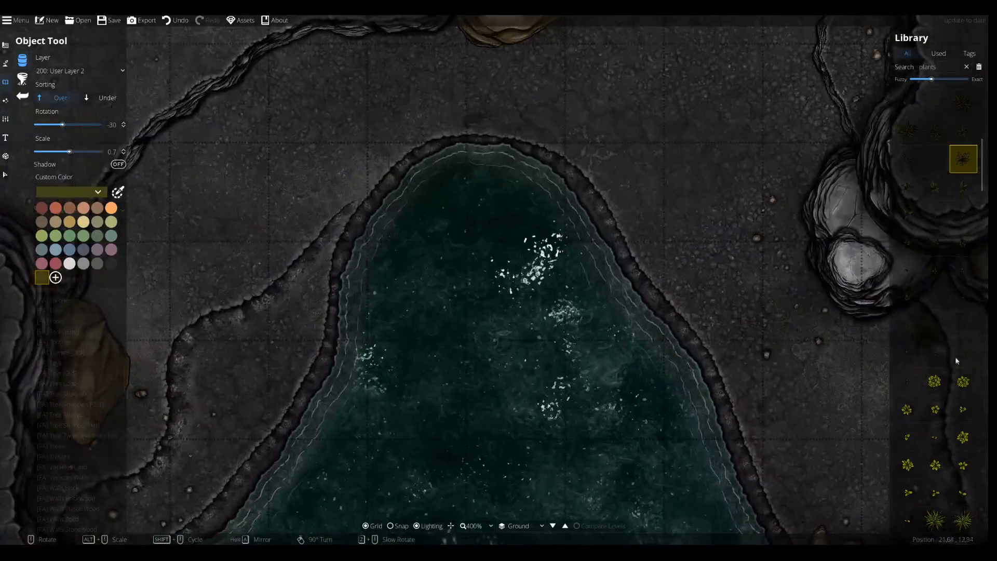
pyautogui.click(935, 269)
pyautogui.scroll(7, 537, 155)
pyautogui.click(540, 154)
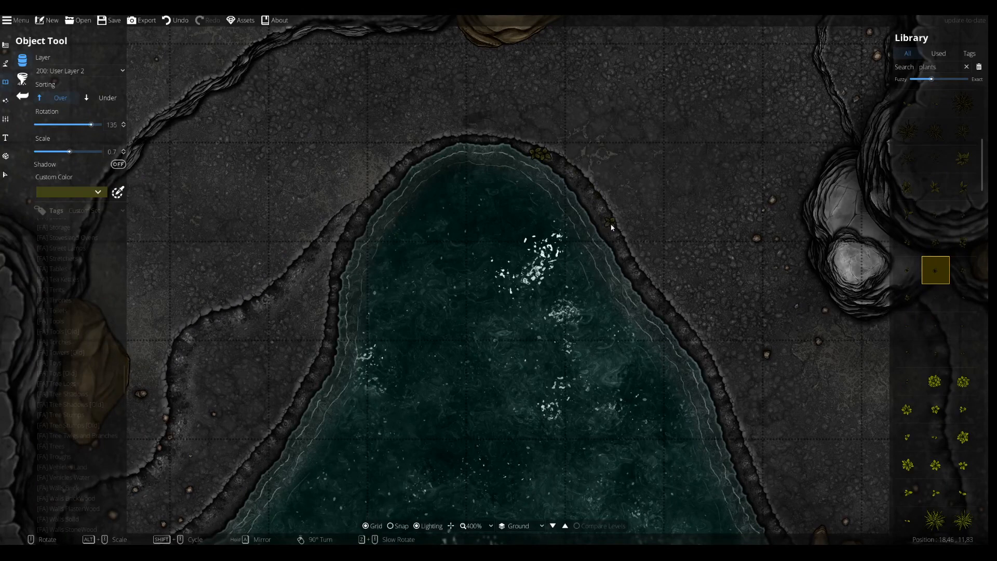
pyautogui.click(963, 241)
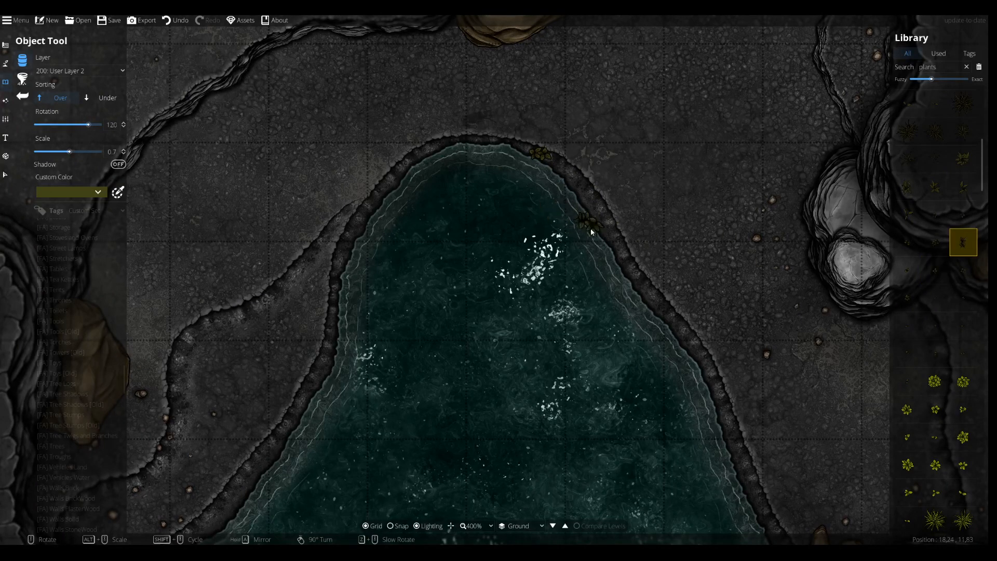
pyautogui.scroll(-8, 644, 290)
pyautogui.click(650, 290)
# Place another plant at scale 0.7 and rotation -165 on the ledge along the pool's western shore.
pyautogui.moveTo(358, 249); pyautogui.dragTo(435, 134)
pyautogui.scroll(16, 415, 227)
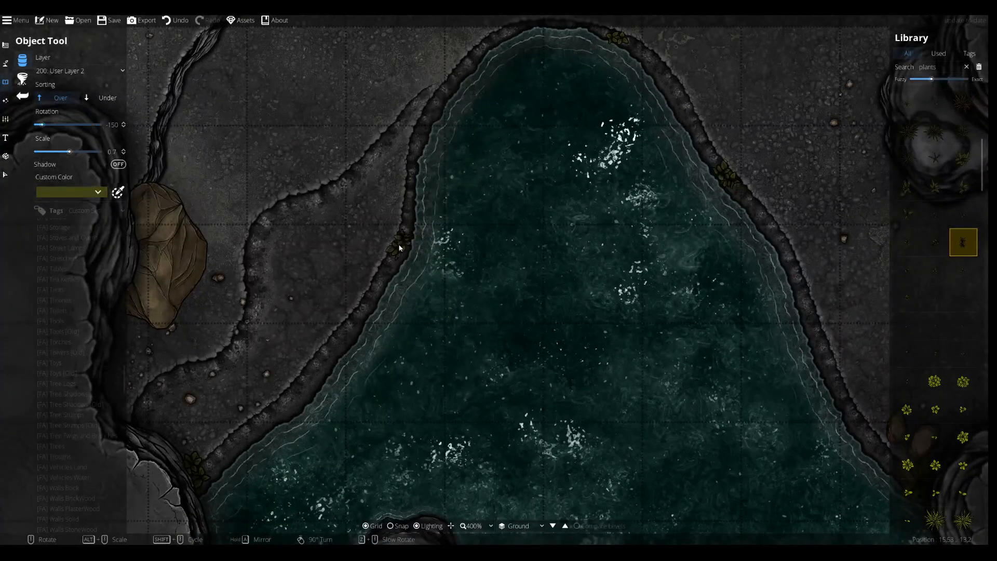
pyautogui.scroll(-3, 397, 257)
pyautogui.click(395, 254)
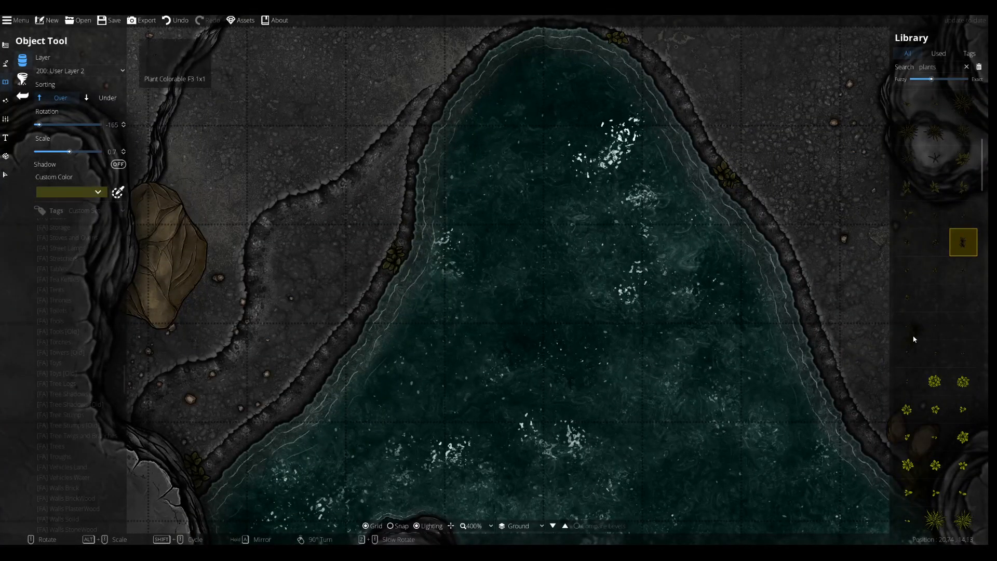
# Place small leafy plants at scale 0.7 at the bend of the inner ledge east of the large brown boulder.
pyautogui.click(936, 353)
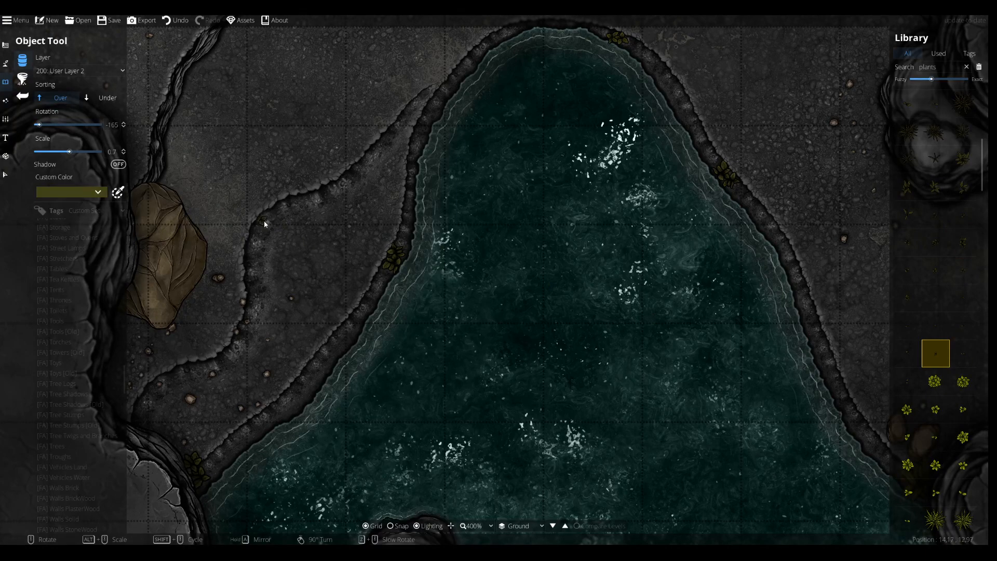
pyautogui.scroll(5, 263, 226)
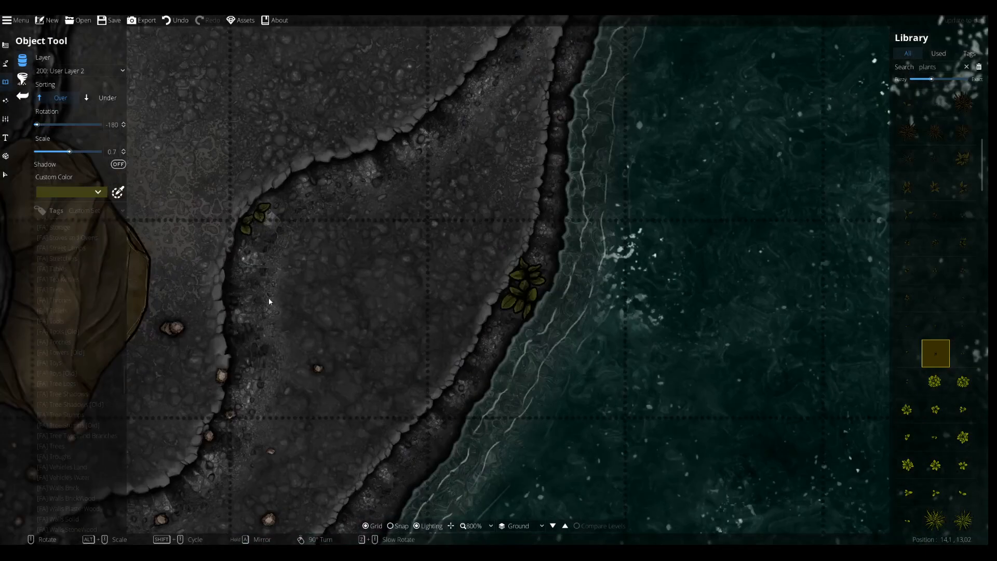
pyautogui.moveTo(268, 301); pyautogui.dragTo(408, 174)
pyautogui.scroll(-8, 408, 172)
pyautogui.scroll(8, 404, 157)
pyautogui.scroll(2, 408, 156)
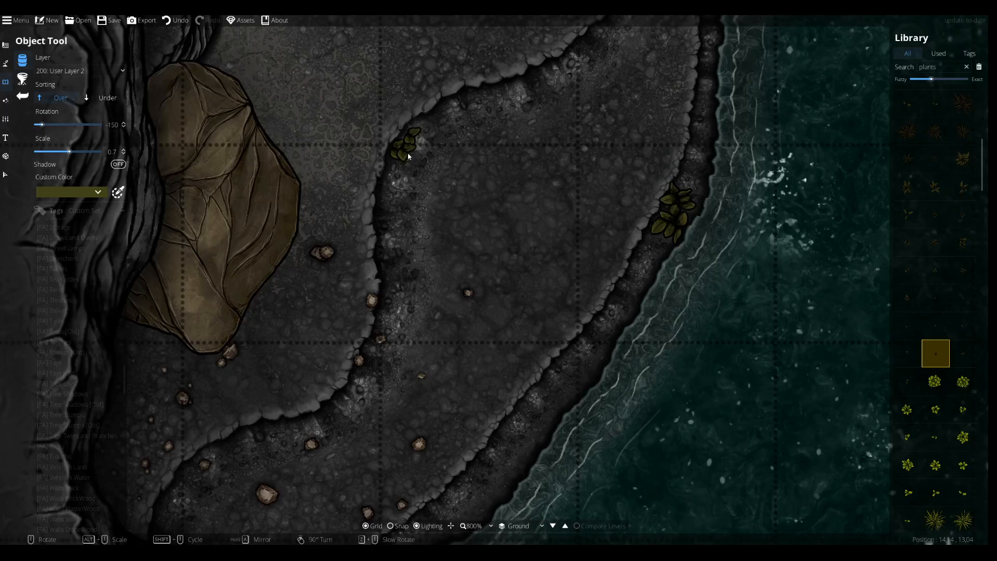
# Place small plants at scale 0.7 beside the coal sack's corner and near the tool crate by the western cave wall.
pyautogui.scroll(-8, 413, 151)
pyautogui.moveTo(213, 202); pyautogui.dragTo(701, 254)
pyautogui.moveTo(179, 91); pyautogui.dragTo(450, 249)
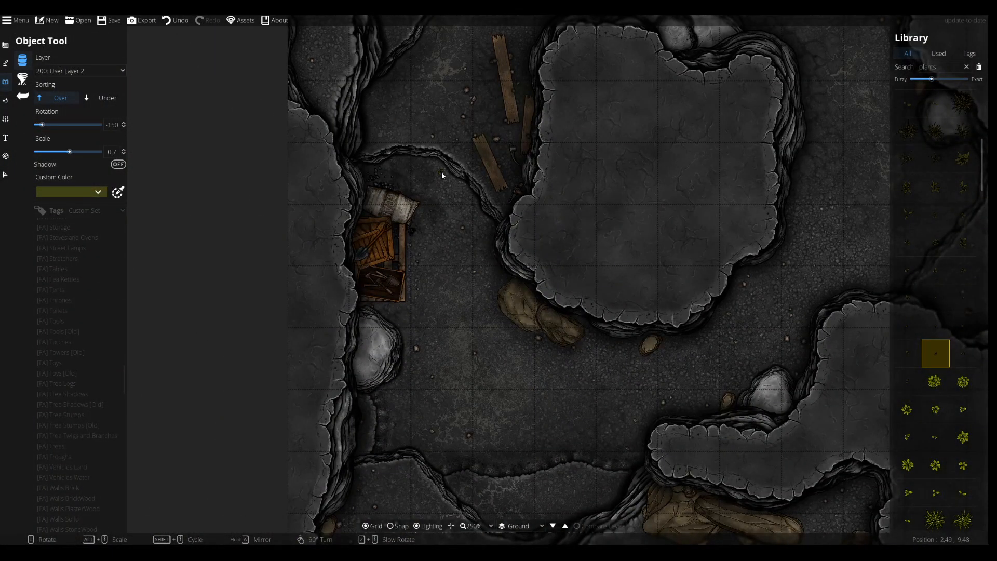
pyautogui.scroll(8, 473, 223)
pyautogui.scroll(8, 342, 192)
pyautogui.scroll(-11, 333, 193)
pyautogui.click(339, 191)
pyautogui.click(908, 381)
pyautogui.scroll(-4, 327, 418)
pyautogui.click(191, 420)
# Add a small plant at scale 0.7 to the lower end of the slanted plank north of the rock ridge.
pyautogui.moveTo(476, 170); pyautogui.dragTo(430, 329)
pyautogui.scroll(5, 581, 225)
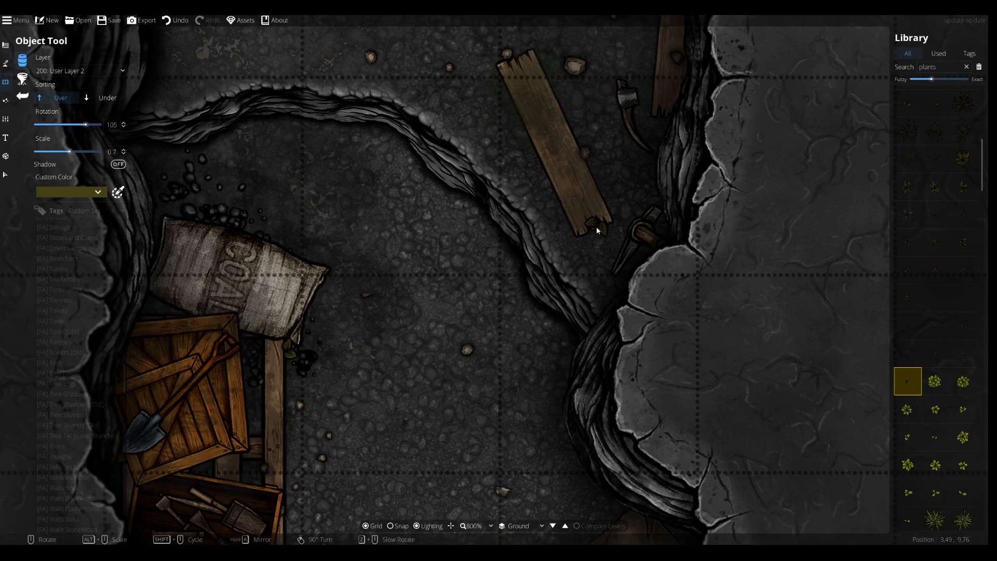
pyautogui.click(935, 352)
pyautogui.moveTo(705, 186); pyautogui.dragTo(677, 277)
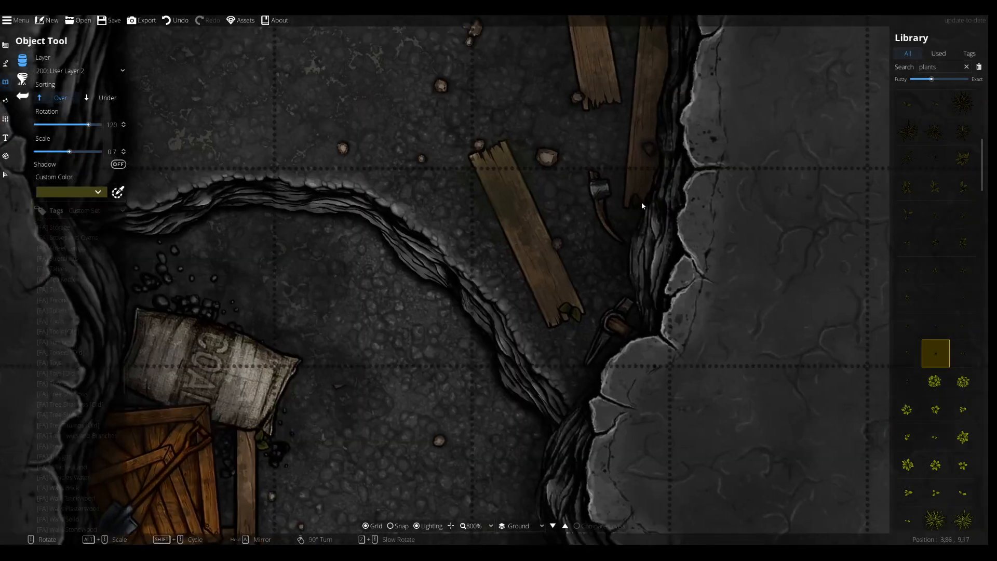
# Place plants at scale 0.7 on the upper ends of the plank against the rock wall and the longest plank.
pyautogui.click(963, 242)
pyautogui.moveTo(633, 41); pyautogui.dragTo(679, 293)
pyautogui.scroll(1, 675, 158)
pyautogui.click(674, 159)
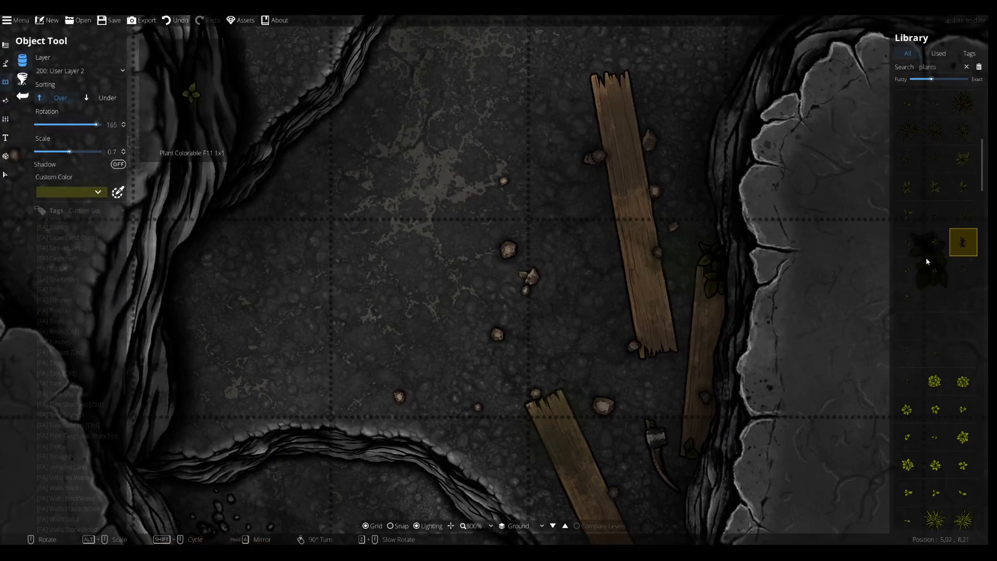
pyautogui.click(935, 241)
pyautogui.click(936, 103)
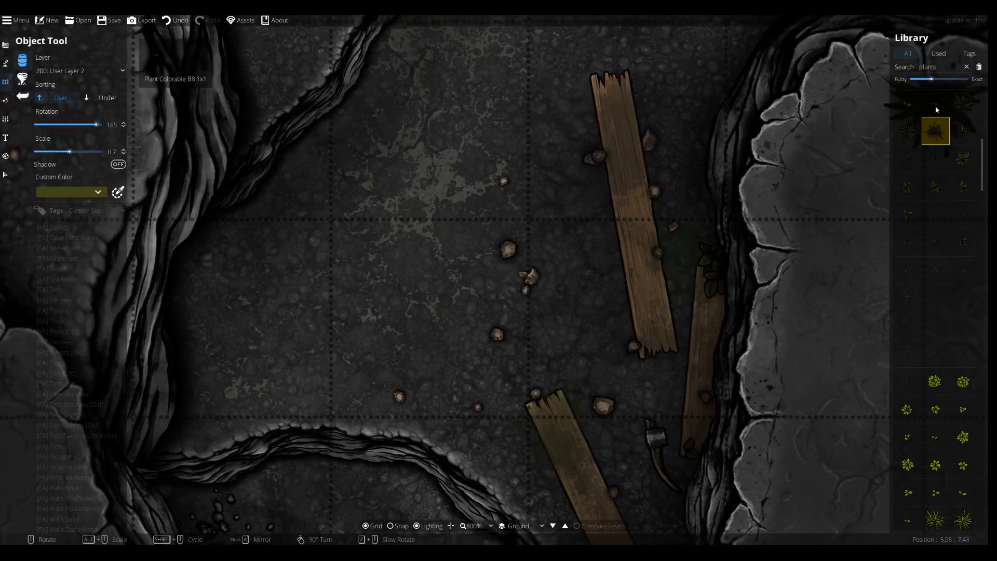
pyautogui.scroll(5, 577, 78)
pyautogui.click(603, 79)
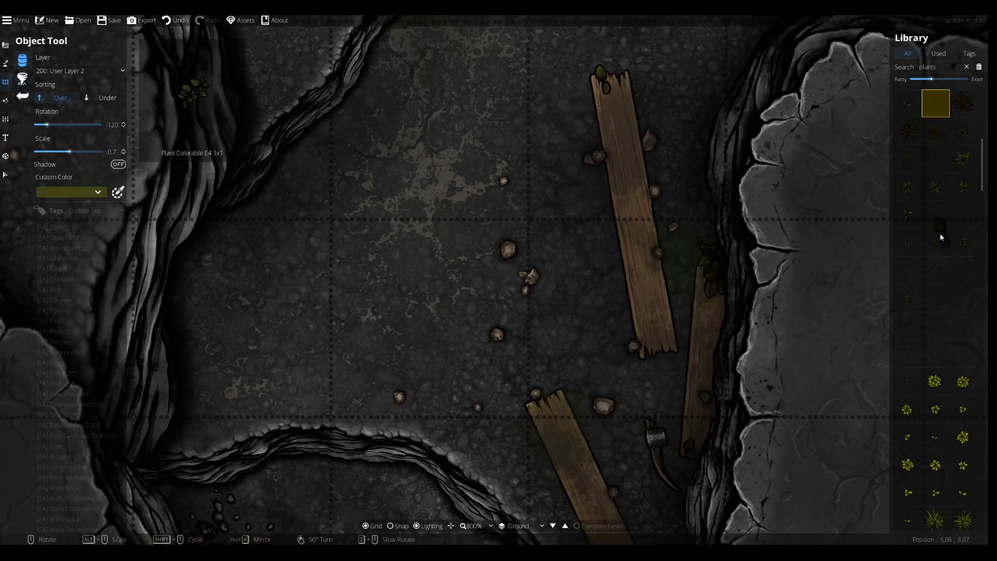
# Place a leafy plant at scale 0.7 on the upper end of the slanted plank near the hammer.
pyautogui.click(963, 214)
pyautogui.scroll(-2, 621, 196)
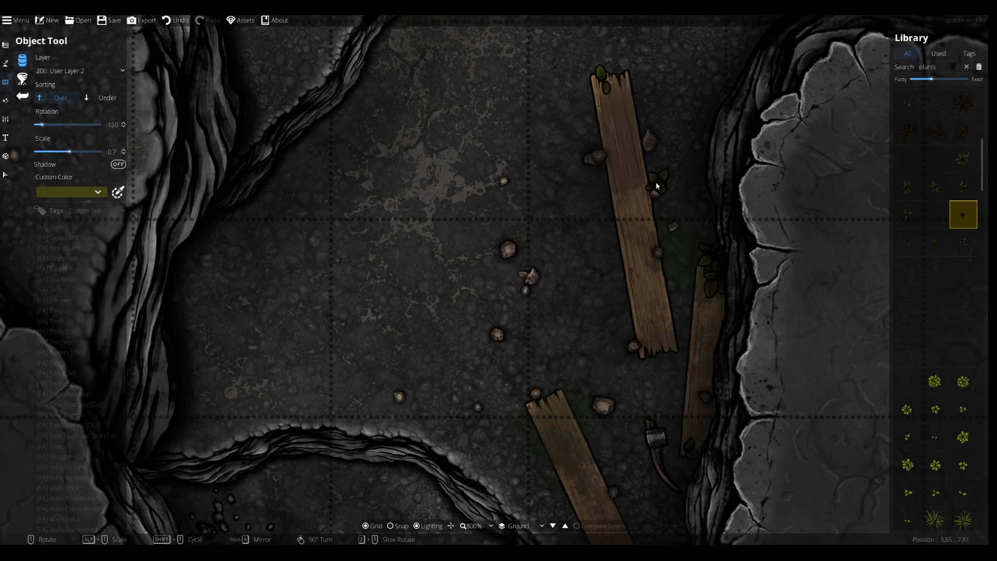
pyautogui.scroll(-5, 679, 343)
pyautogui.scroll(5, 648, 222)
pyautogui.scroll(-4, 572, 127)
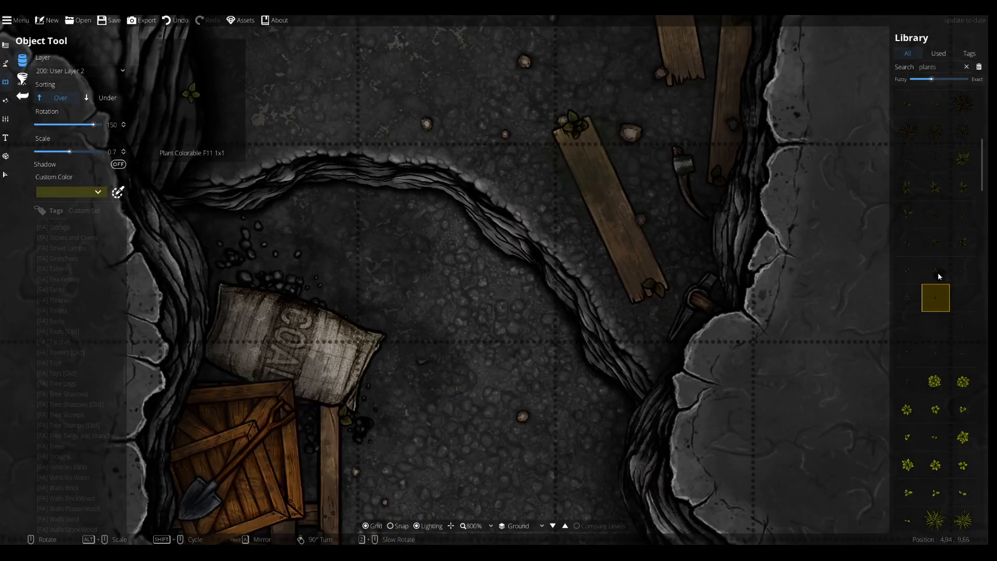
# Place a plant at scale 0.7 on the lower end of the longest plank beside the hammer's handle.
pyautogui.click(907, 214)
pyautogui.scroll(-12, 715, 200)
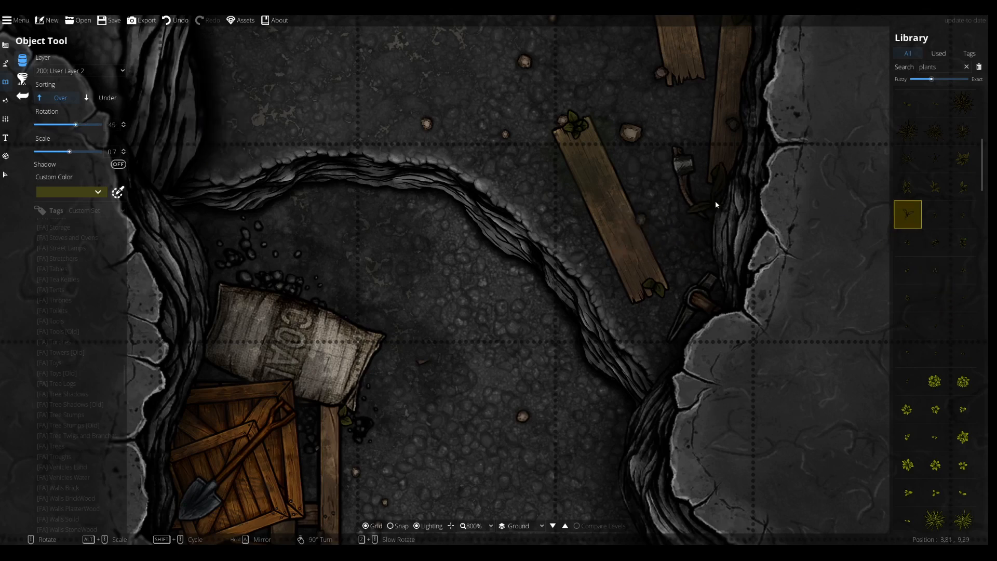
pyautogui.click(713, 198)
pyautogui.scroll(-5, 692, 234)
# Place a plant at scale 0.7, sorted under other objects, in the gap between the shovel crate and the tool crate.
pyautogui.moveTo(698, 286); pyautogui.dragTo(525, 98)
pyautogui.scroll(5, 385, 157)
pyautogui.scroll(-4, 367, 172)
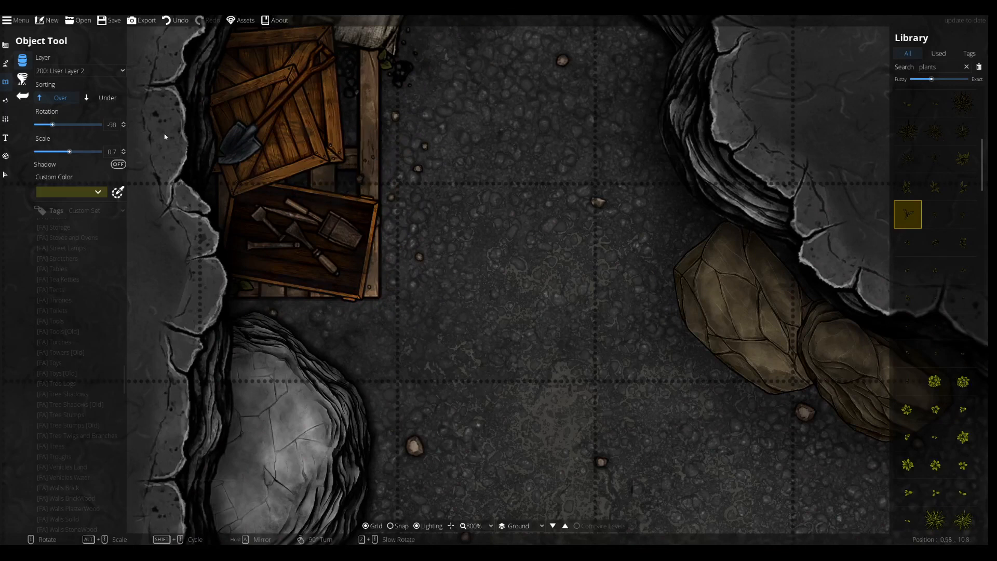
pyautogui.click(106, 98)
pyautogui.scroll(9, 332, 182)
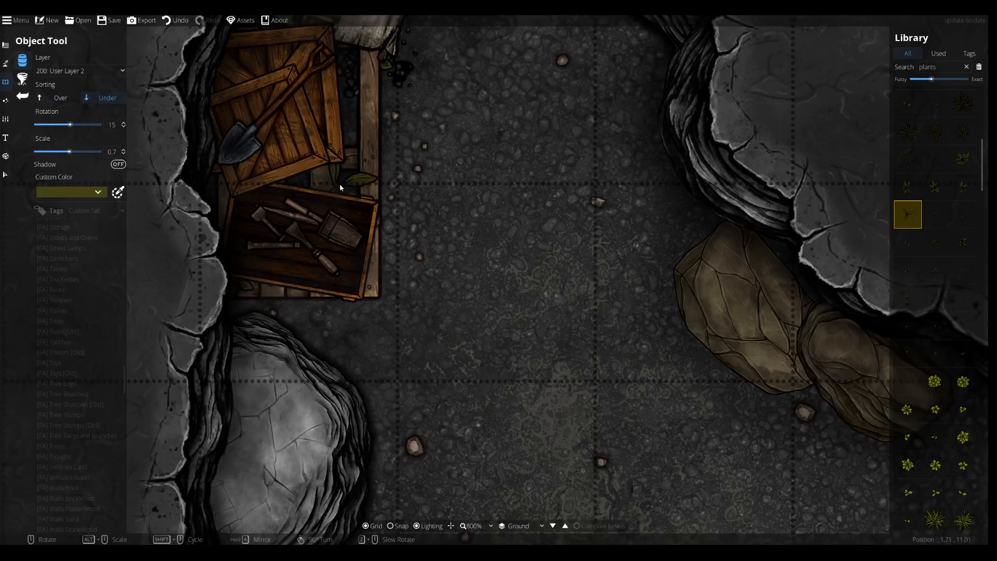
pyautogui.click(341, 173)
# Place two small olive plants at scale 0.7 along the pool's eastern ledge, north of the two small brown rocks.
pyautogui.click(937, 246)
pyautogui.scroll(-1, 300, 179)
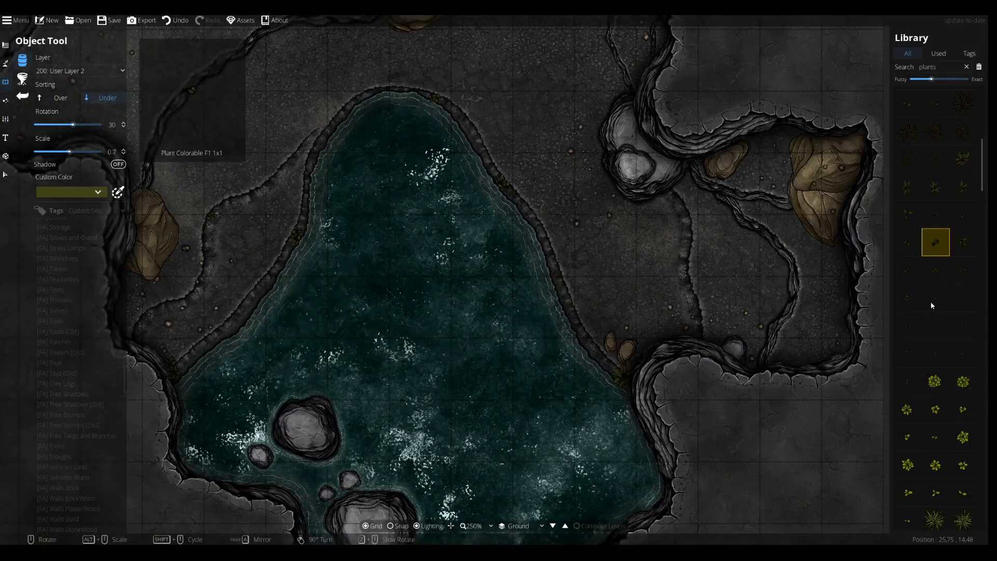
pyautogui.scroll(5, 567, 279)
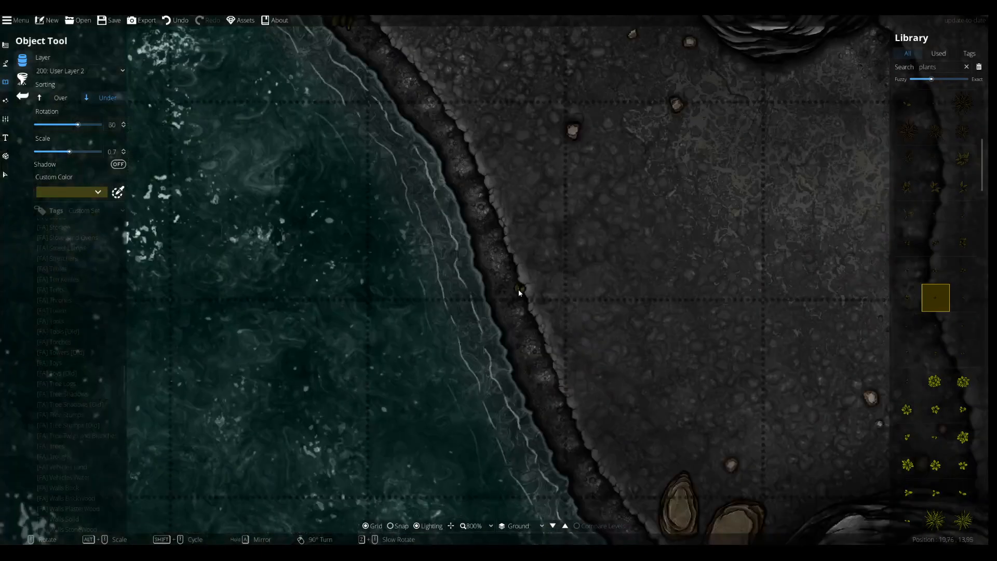
pyautogui.click(518, 283)
pyautogui.scroll(1, 542, 363)
pyautogui.moveTo(499, 350); pyautogui.dragTo(520, 126)
pyautogui.scroll(4, 605, 289)
pyautogui.click(605, 287)
# Place small olive plants at scale 0.7 along the inner ledge between the large brown rock and the pool.
pyautogui.scroll(-5, 291, 292)
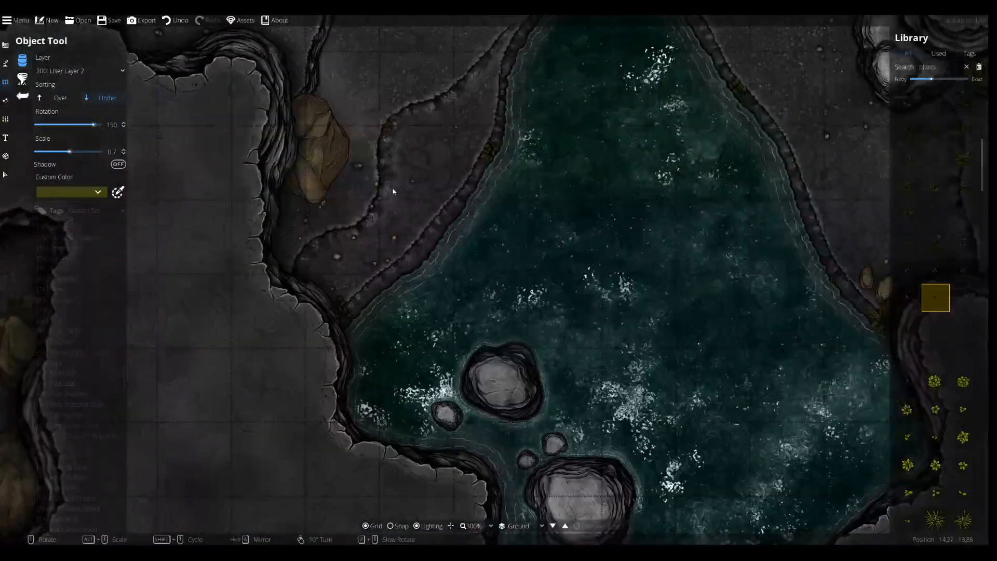
pyautogui.scroll(12, 393, 192)
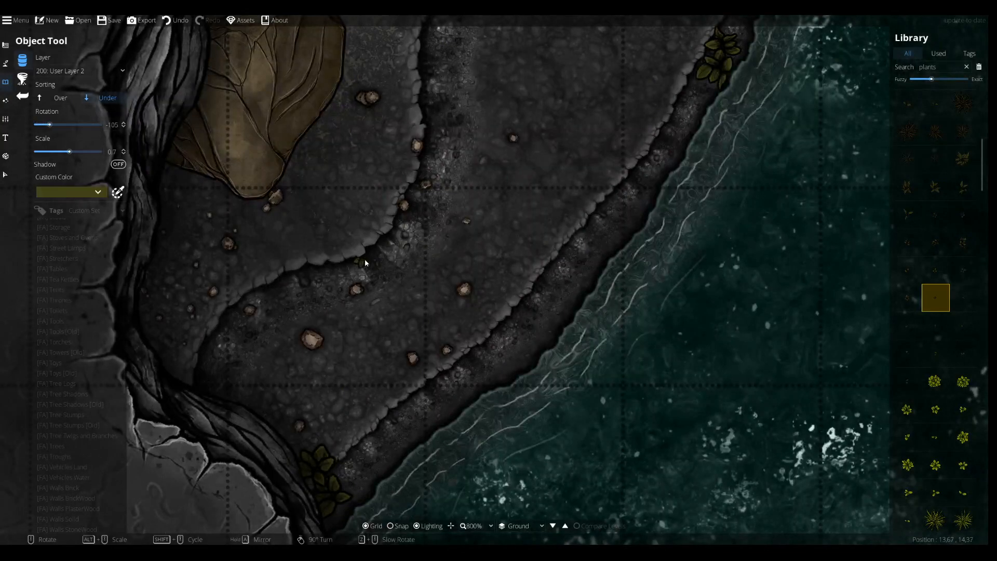
pyautogui.click(934, 273)
pyautogui.scroll(4, 432, 160)
pyautogui.scroll(-2, 428, 160)
# Set the plants' custom color to a slightly transparent dark brown, hex e4332814.
pyautogui.scroll(-6, 427, 160)
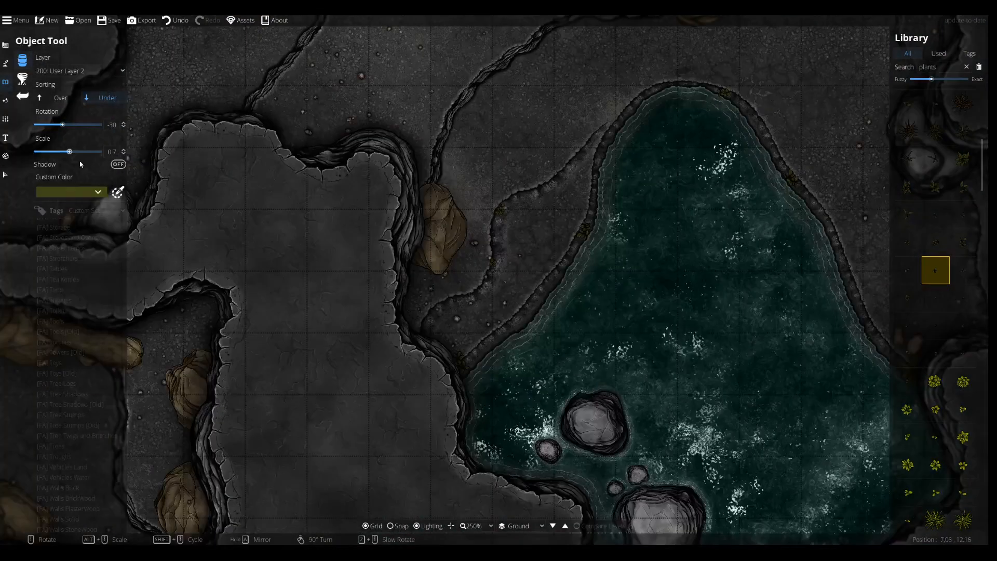
pyautogui.click(118, 193)
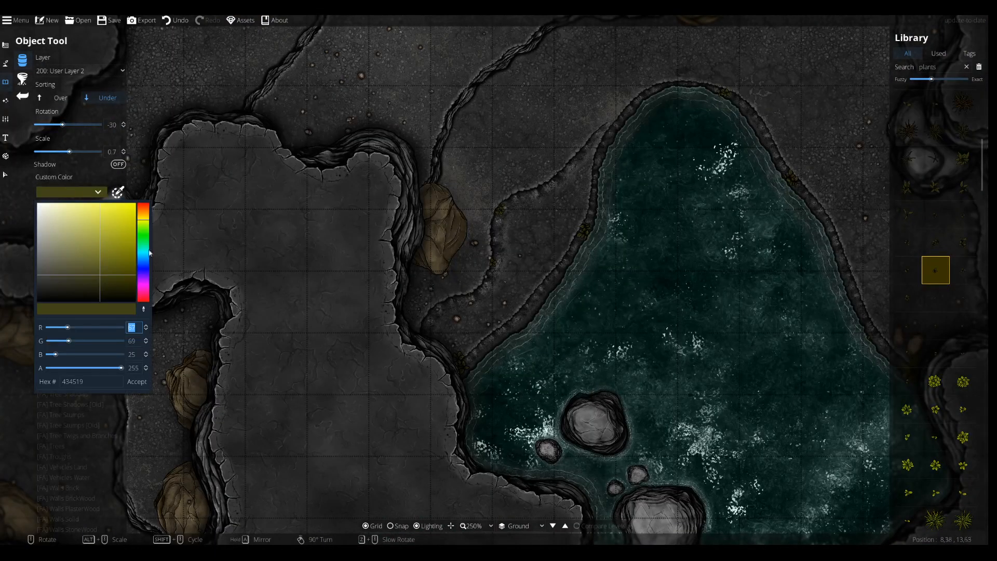
pyautogui.click(145, 218)
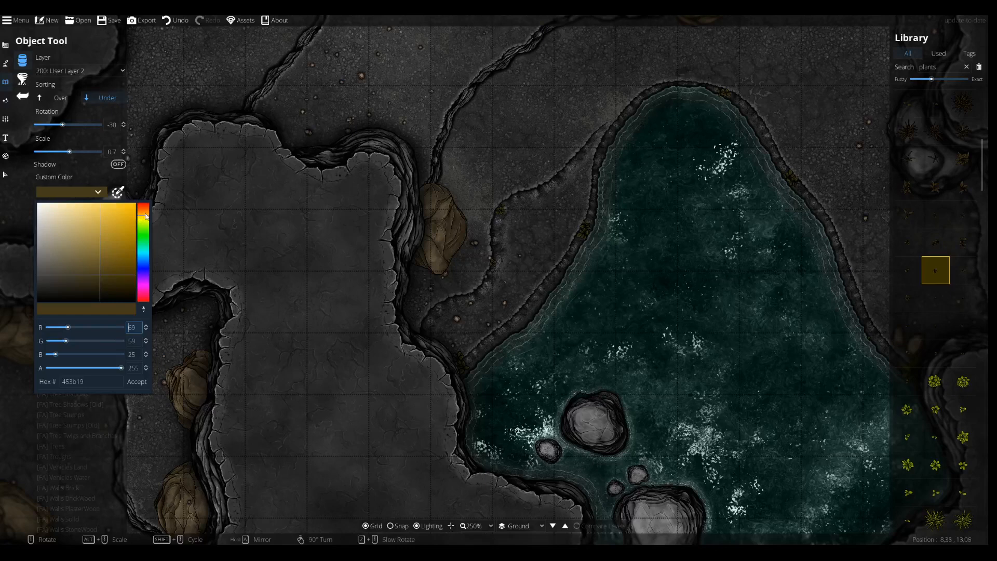
pyautogui.click(145, 213)
pyautogui.moveTo(105, 280); pyautogui.dragTo(97, 282)
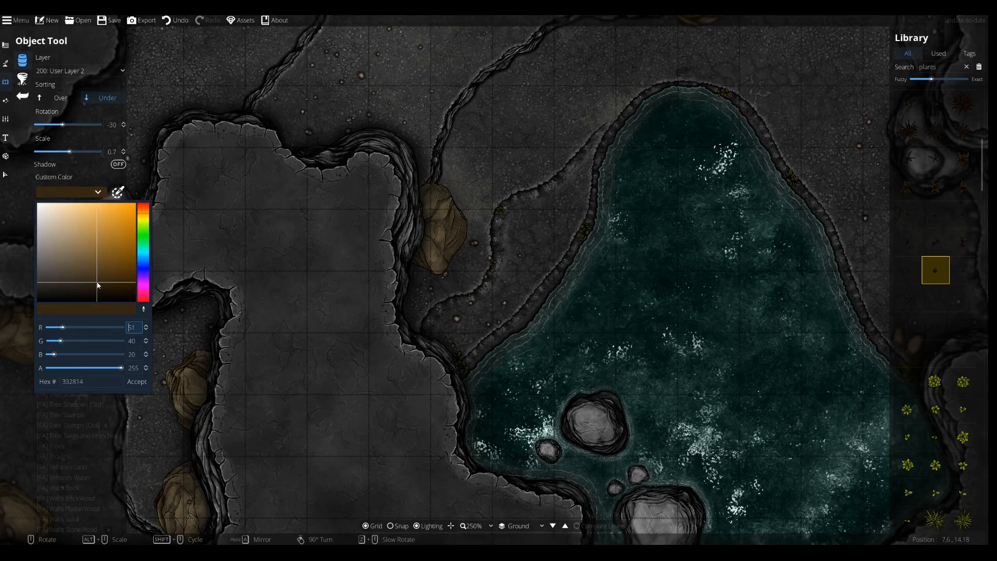
pyautogui.click(115, 368)
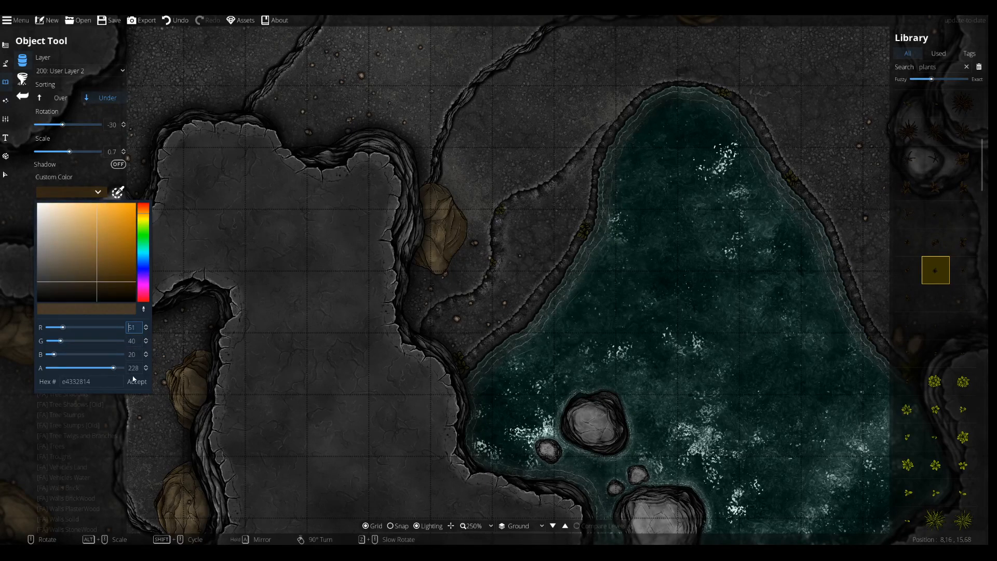
pyautogui.click(134, 380)
# Place a dark brown leafy plant at scale 0.7 beside the olive plant where the pool's western ledge meets the cave wall.
pyautogui.scroll(3, 508, 295)
pyautogui.click(539, 330)
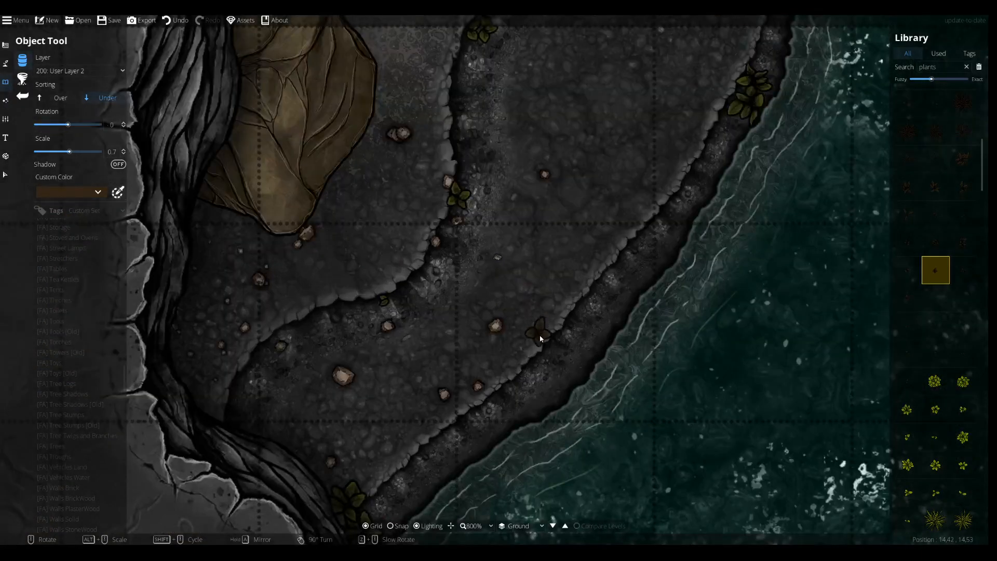
pyautogui.click(965, 193)
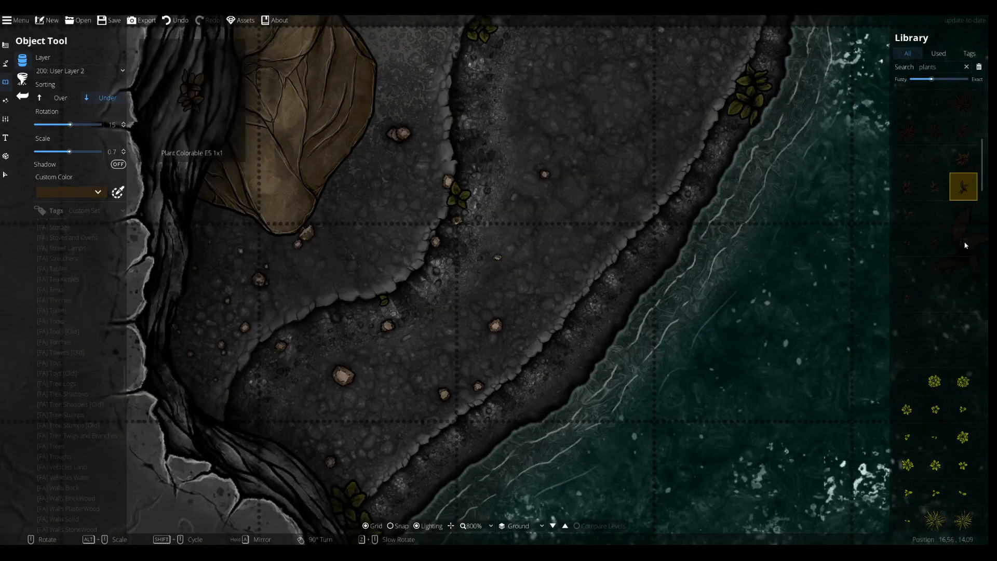
pyautogui.click(963, 244)
pyautogui.scroll(2, 390, 491)
pyautogui.scroll(-1, 389, 497)
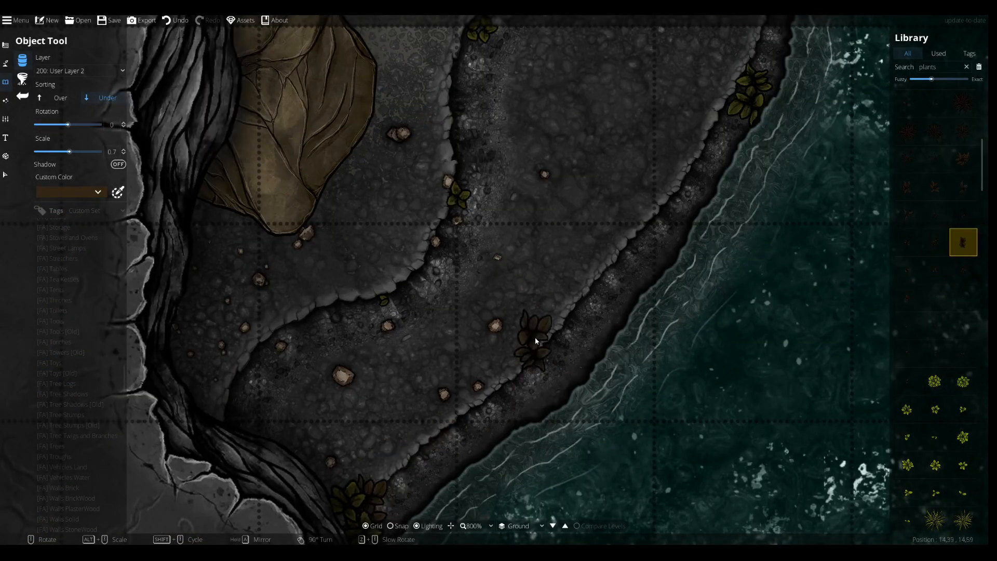
# Add a dark brown leafy plant at scale 0.7 to the lower side of the olive cluster on the pool's western ledge.
pyautogui.moveTo(535, 342); pyautogui.dragTo(451, 475)
pyautogui.scroll(-2, 647, 306)
pyautogui.scroll(3, 652, 303)
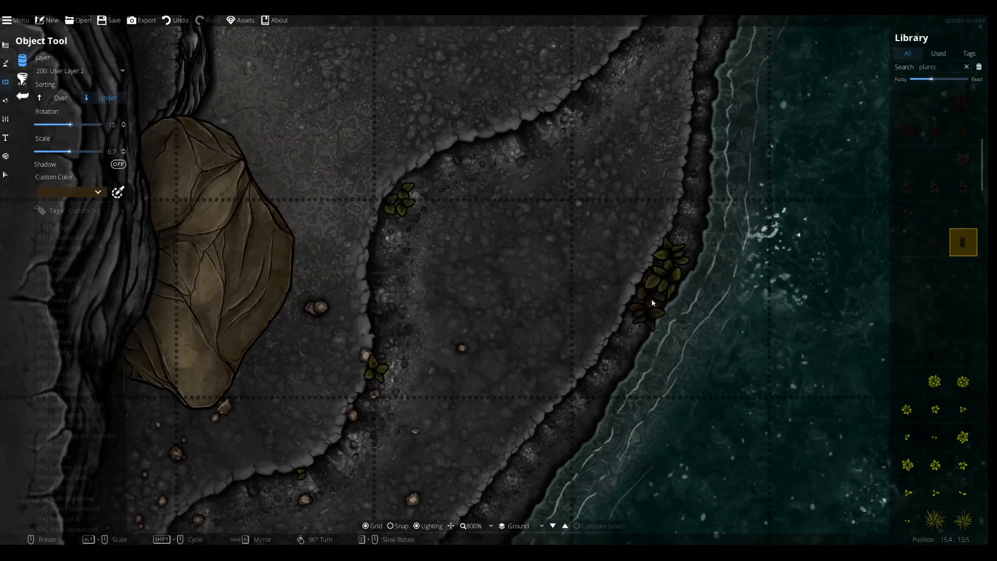
pyautogui.click(652, 302)
# Place a dark brown leafy plant at scale 0.7 against the olive plant at the bend of the inner ledge.
pyautogui.moveTo(634, 214); pyautogui.dragTo(560, 324)
pyautogui.scroll(8, 415, 264)
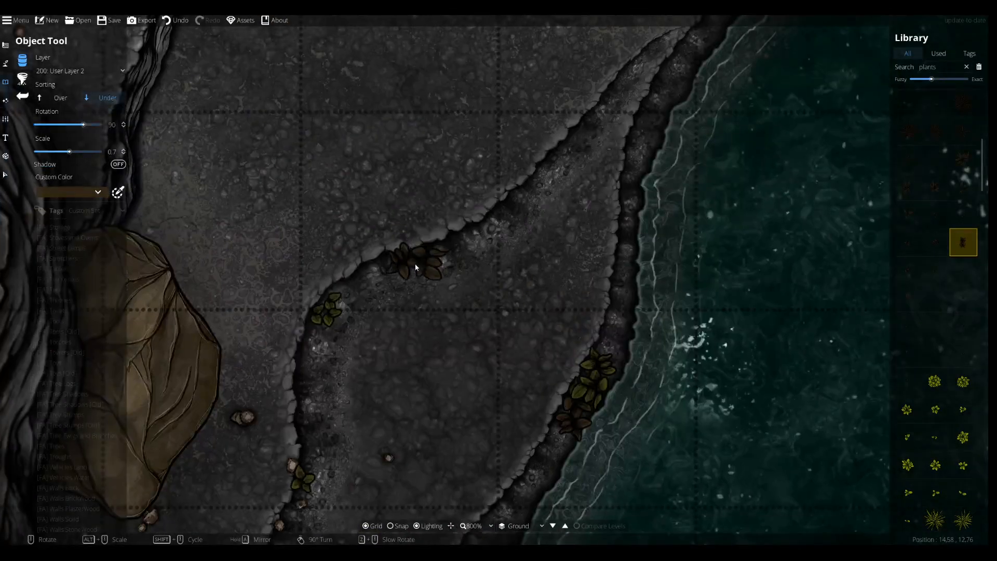
pyautogui.scroll(6, 354, 311)
pyautogui.scroll(2, 334, 315)
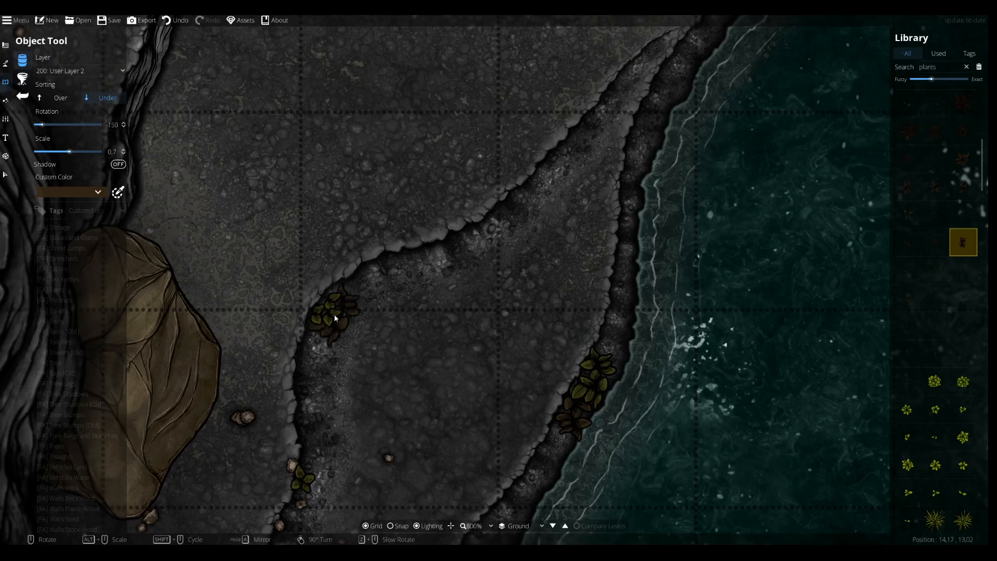
pyautogui.click(329, 313)
# Place a dark brown plant at scale 0.7 where the two ledges meet northwest of the pool.
pyautogui.click(958, 219)
pyautogui.moveTo(598, 87); pyautogui.dragTo(520, 215)
pyautogui.scroll(3, 581, 177)
pyautogui.scroll(5, 582, 191)
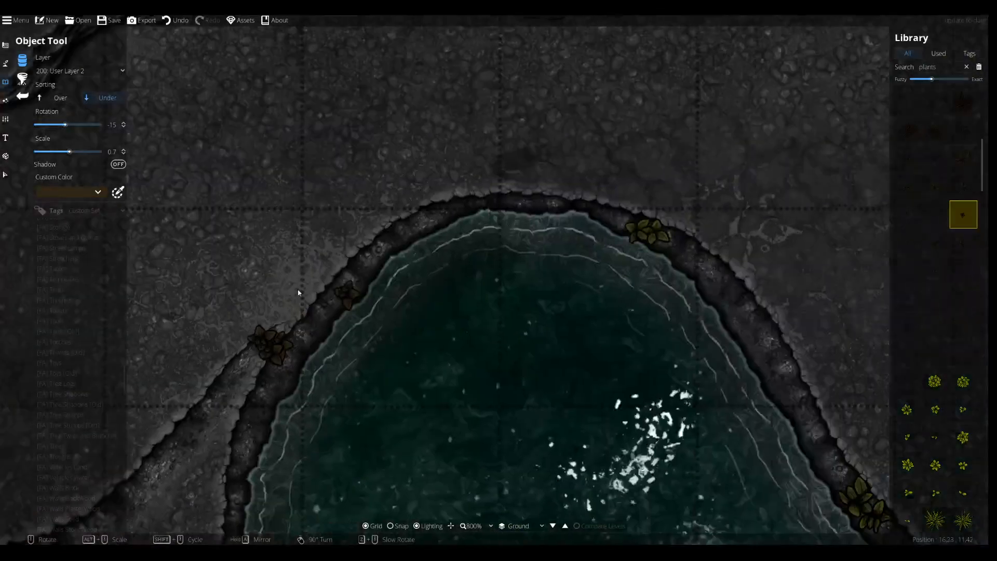
pyautogui.scroll(2, 612, 207)
# Place small dark brown plants at scale 0.7 on the pool's northern rim and beside the olive plant there.
pyautogui.scroll(-12, 453, 199)
pyautogui.click(454, 200)
pyautogui.click(908, 270)
pyautogui.scroll(6, 493, 213)
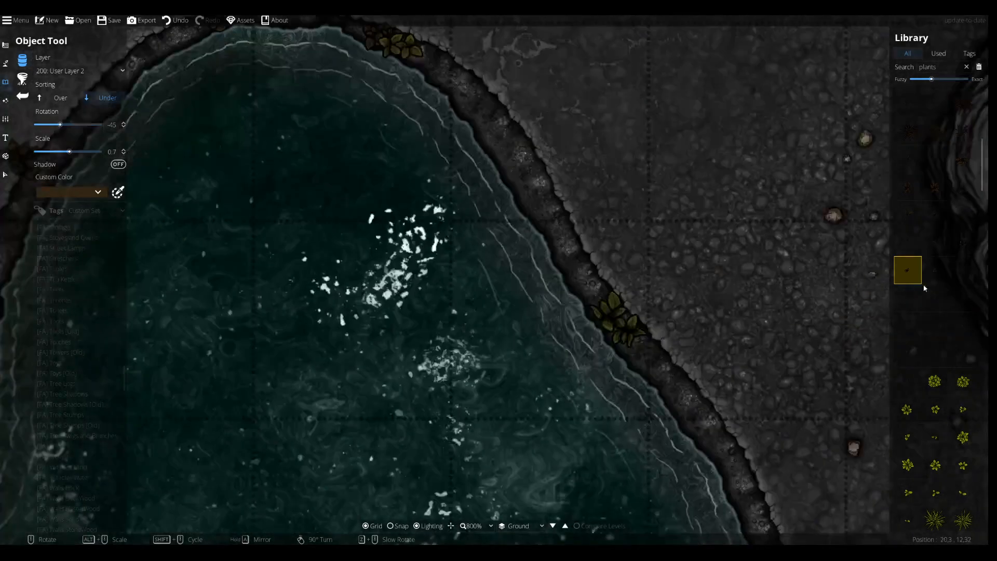
# Place a spiky dark brown plant at scale 0.4 against the western side of the large grey boulder east of the pool.
pyautogui.click(936, 130)
pyautogui.keyDown('alt'); pyautogui.scroll(-3, 528, 190); pyautogui.keyUp('alt')
pyautogui.scroll(5, 541, 193)
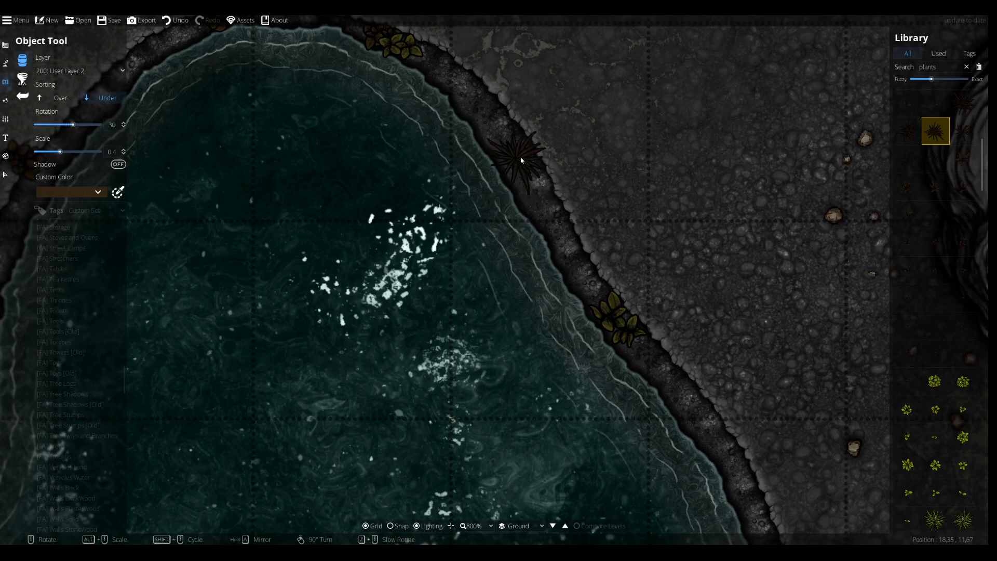
pyautogui.scroll(-4, 521, 160)
pyautogui.scroll(2, 707, 300)
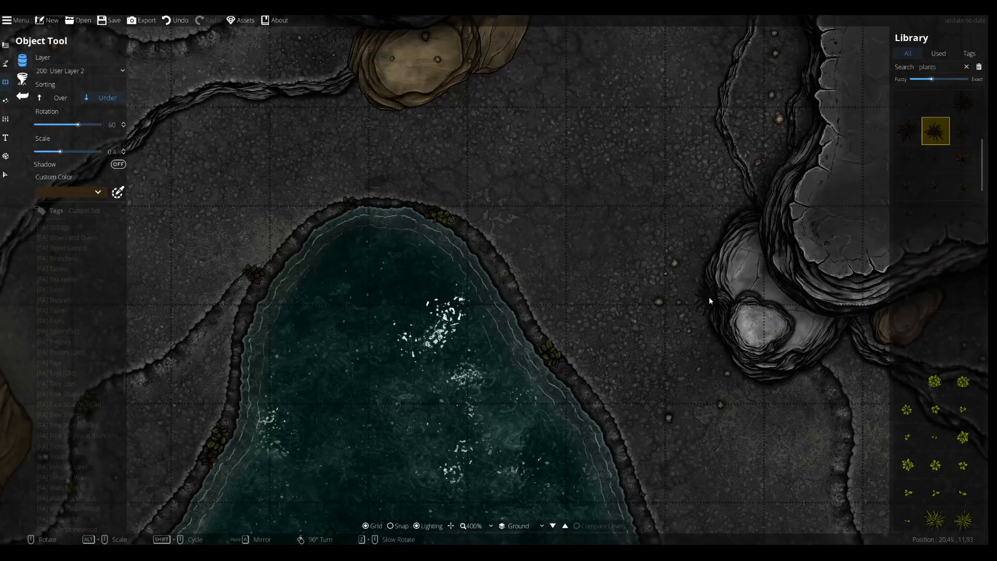
pyautogui.click(709, 299)
# Set the layer for placed objects to 100: User Layer 1.
pyautogui.click(89, 71)
pyautogui.click(67, 149)
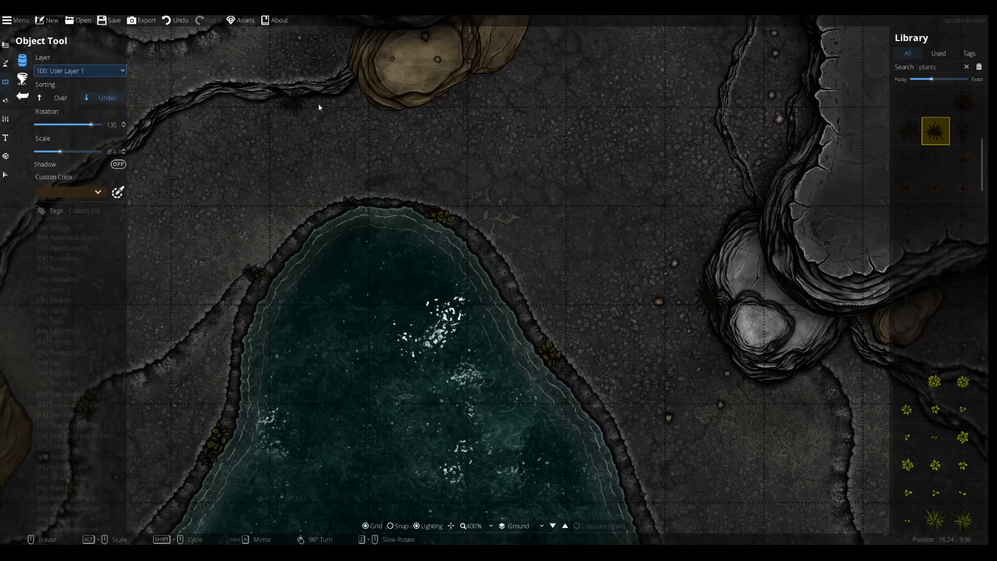
pyautogui.scroll(1, 469, 82)
pyautogui.click(469, 82)
pyautogui.hotkey('ctrl', 'z')
# Place a dark brown plant at scale 0.4 on the pool's eastern ledge beside the two small brown rocks.
pyautogui.moveTo(687, 516); pyautogui.dragTo(583, 274)
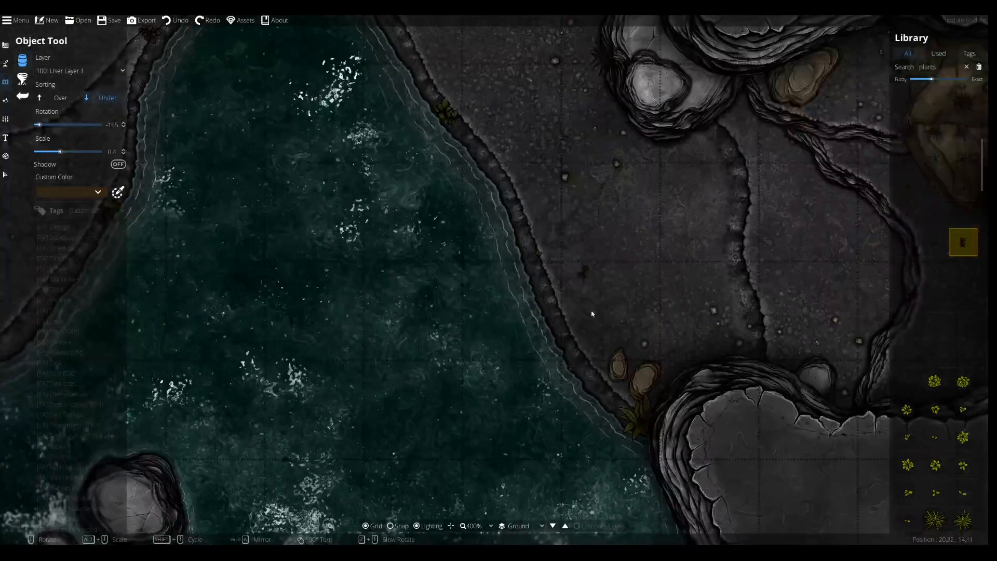
pyautogui.scroll(2, 591, 387)
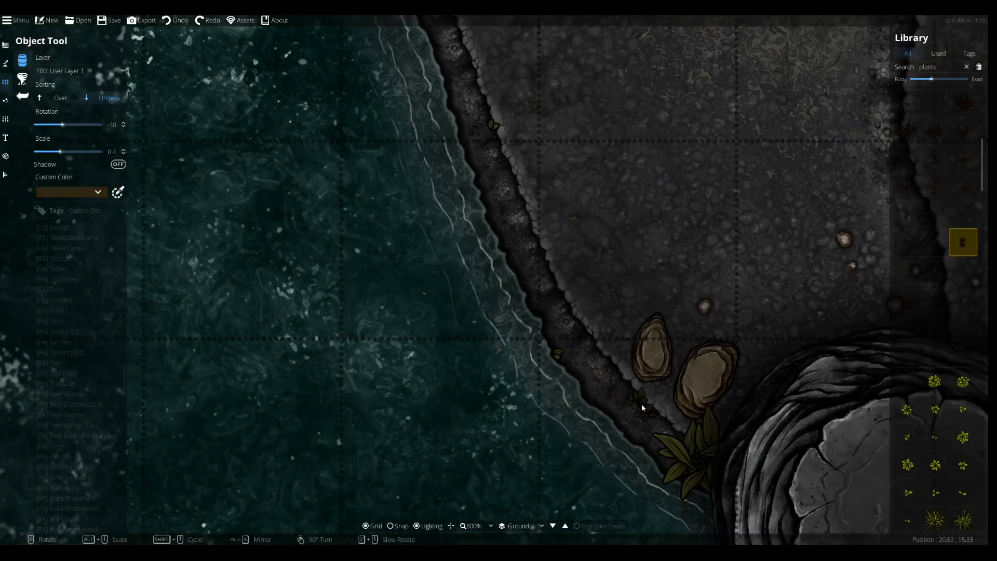
pyautogui.click(935, 271)
pyautogui.scroll(2, 640, 375)
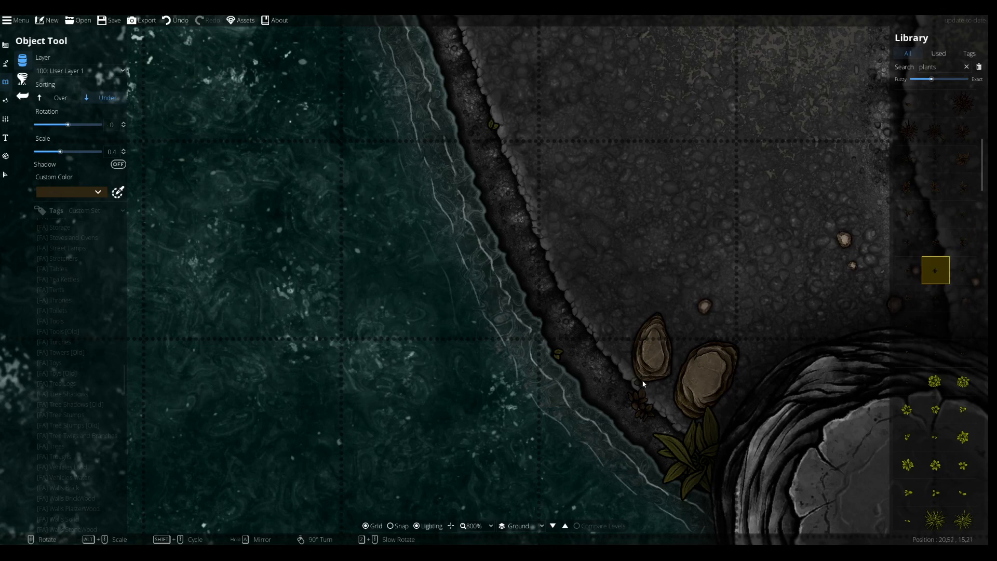
pyautogui.click(935, 298)
pyautogui.scroll(1, 673, 374)
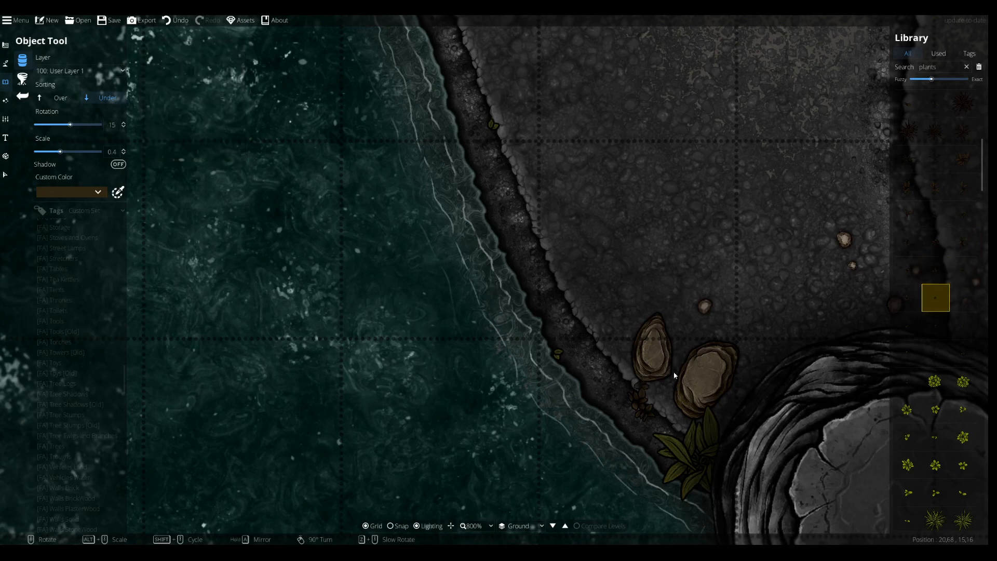
# Add a tiny dark brown plant at scale 0.4 beside the small olive plant on the eastern ledge's water side.
pyautogui.click(907, 270)
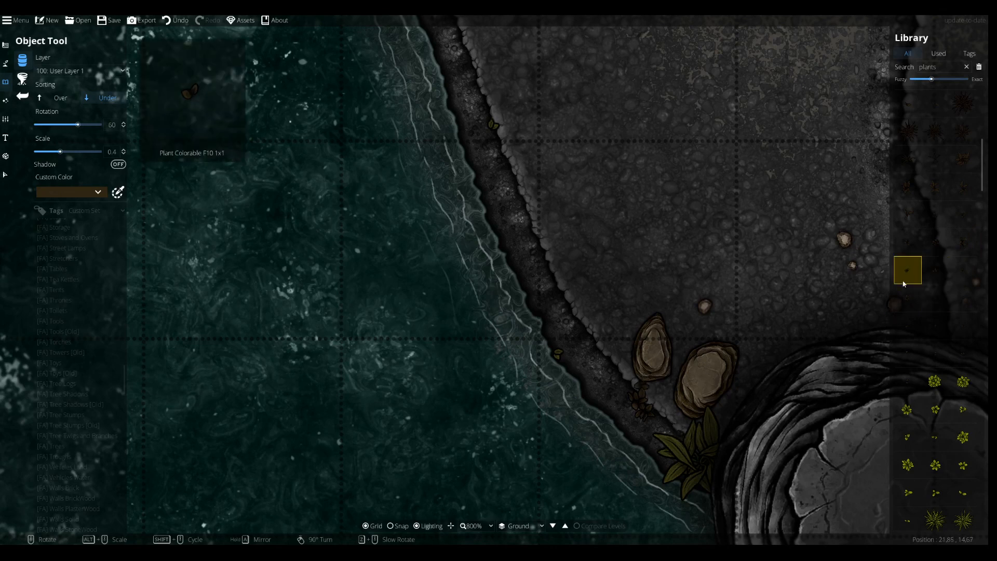
pyautogui.scroll(1, 568, 364)
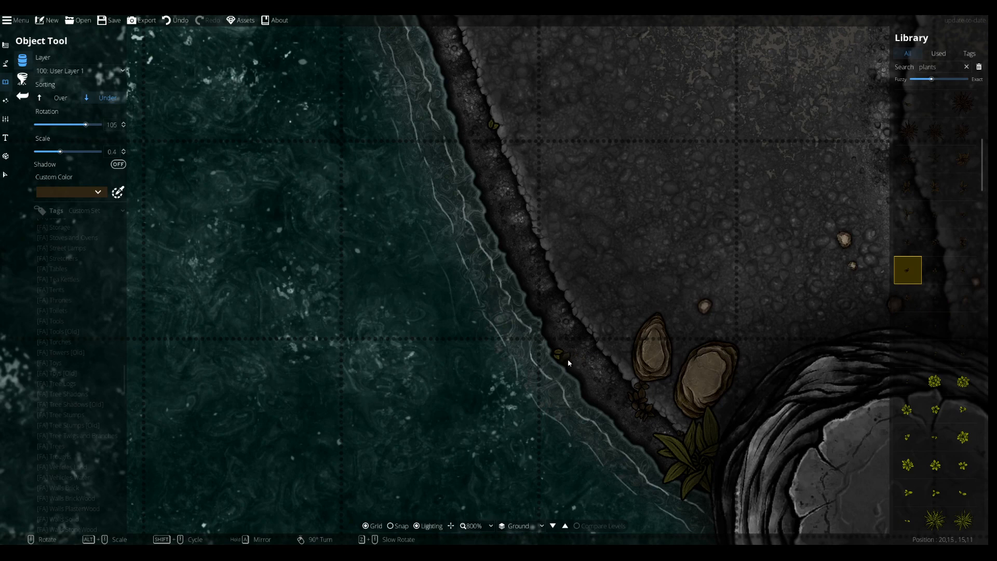
pyautogui.click(935, 270)
pyautogui.click(963, 242)
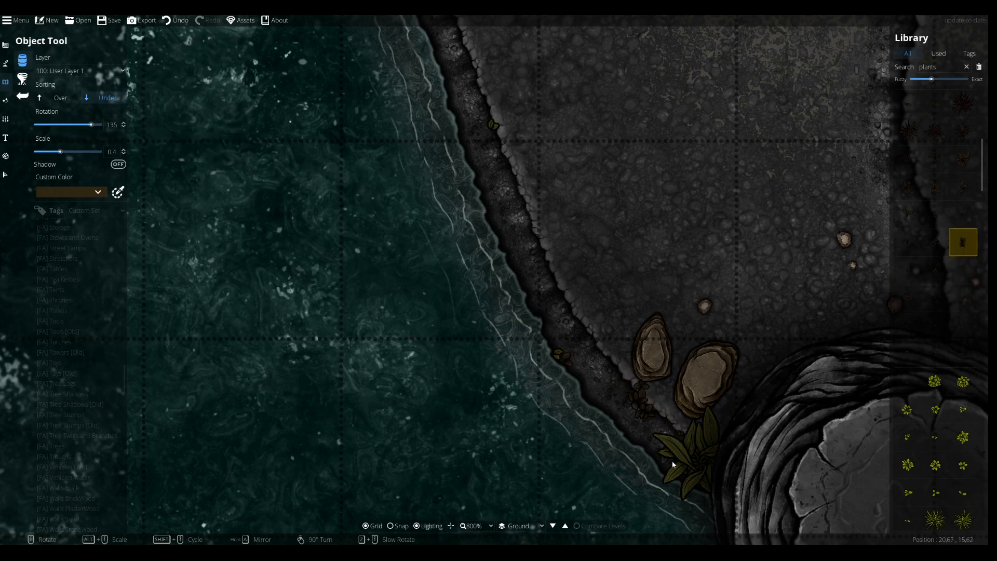
# Search the object library for "branch".
pyautogui.scroll(-5, 354, 385)
pyautogui.moveTo(355, 387); pyautogui.dragTo(468, 145)
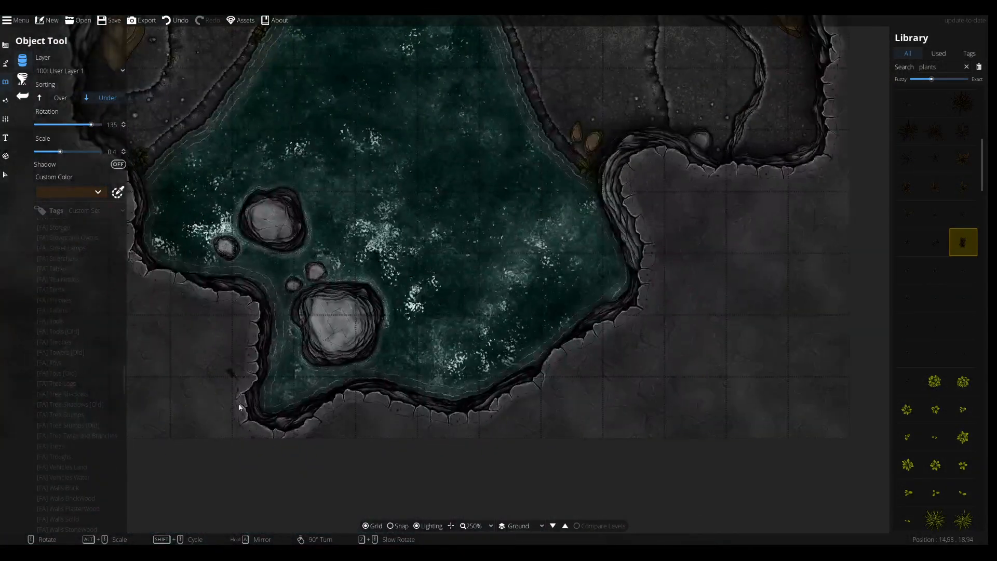
pyautogui.moveTo(355, 326); pyautogui.dragTo(347, 278)
pyautogui.moveTo(347, 184); pyautogui.dragTo(379, 274)
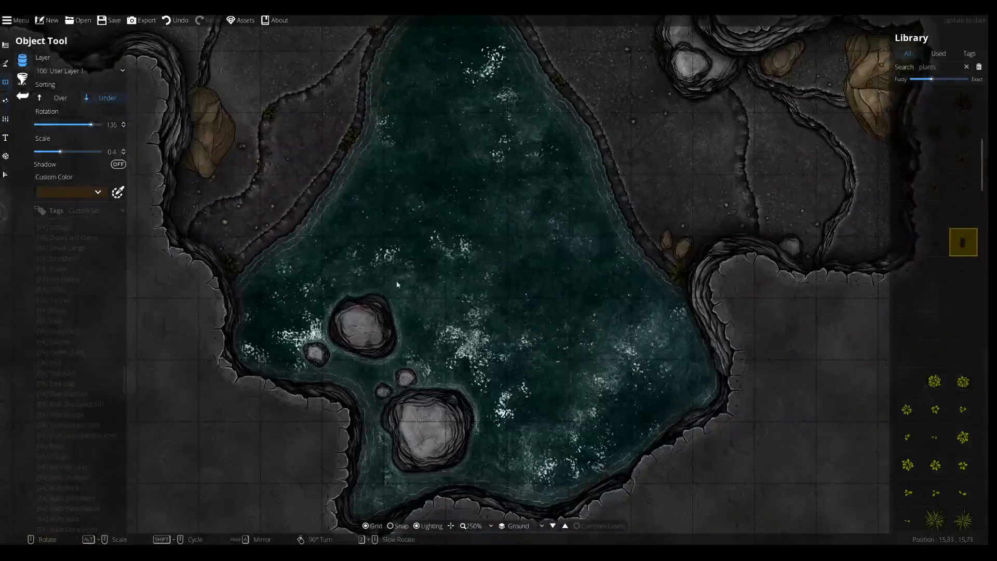
pyautogui.moveTo(944, 69); pyautogui.dragTo(655, 78)
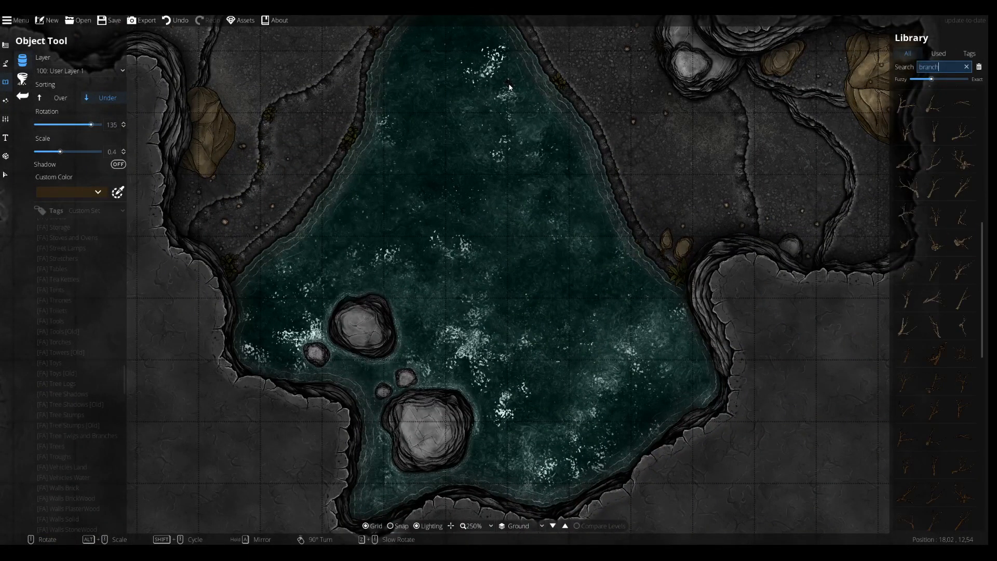
# Place a gnarled brown branch at scale 0.2, sorted over other objects, across the two small rocks north of the large southern rock.
pyautogui.click(935, 353)
pyautogui.scroll(-13, 363, 197)
pyautogui.scroll(-8, 389, 345)
pyautogui.scroll(5, 392, 353)
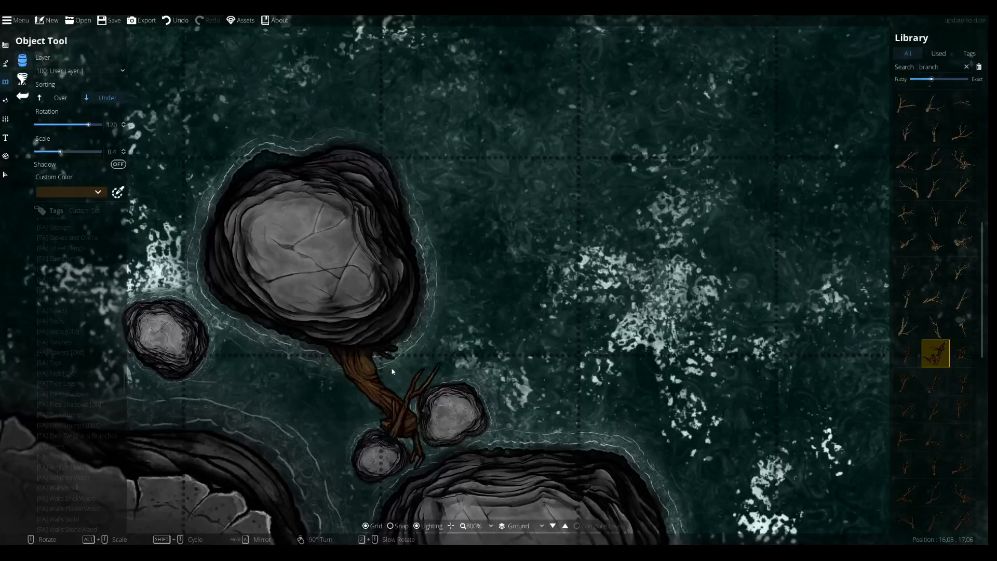
pyautogui.click(51, 98)
pyautogui.scroll(4, 457, 392)
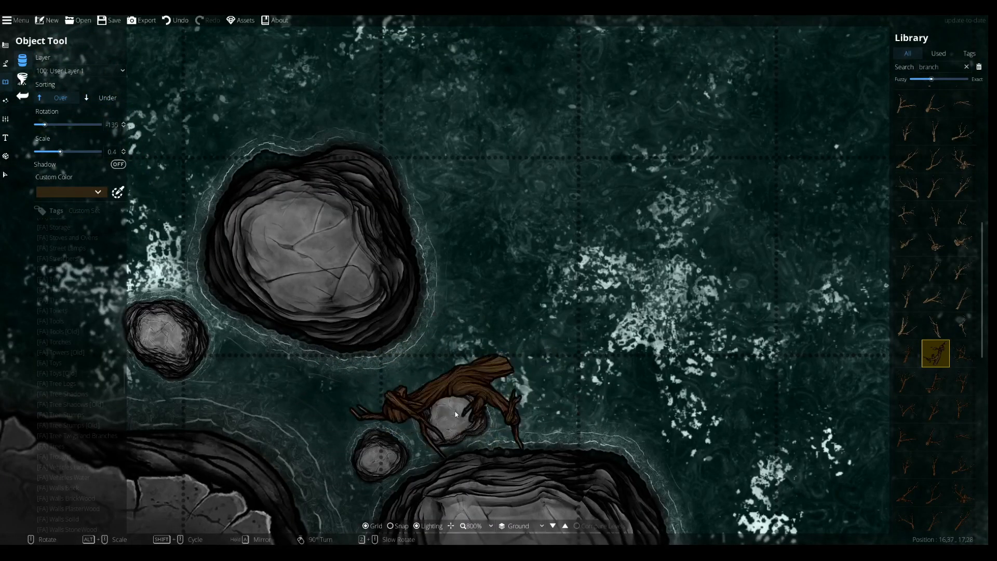
pyautogui.scroll(-2, 431, 393)
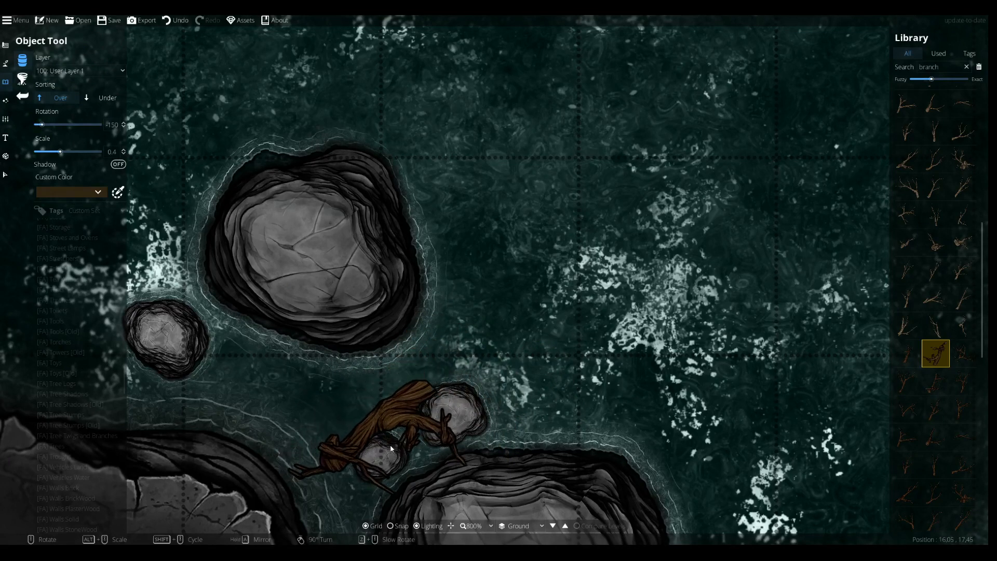
pyautogui.scroll(-1, 385, 448)
pyautogui.keyDown('alt'); pyautogui.scroll(-2, 382, 446); pyautogui.keyUp('alt')
pyautogui.scroll(6, 399, 435)
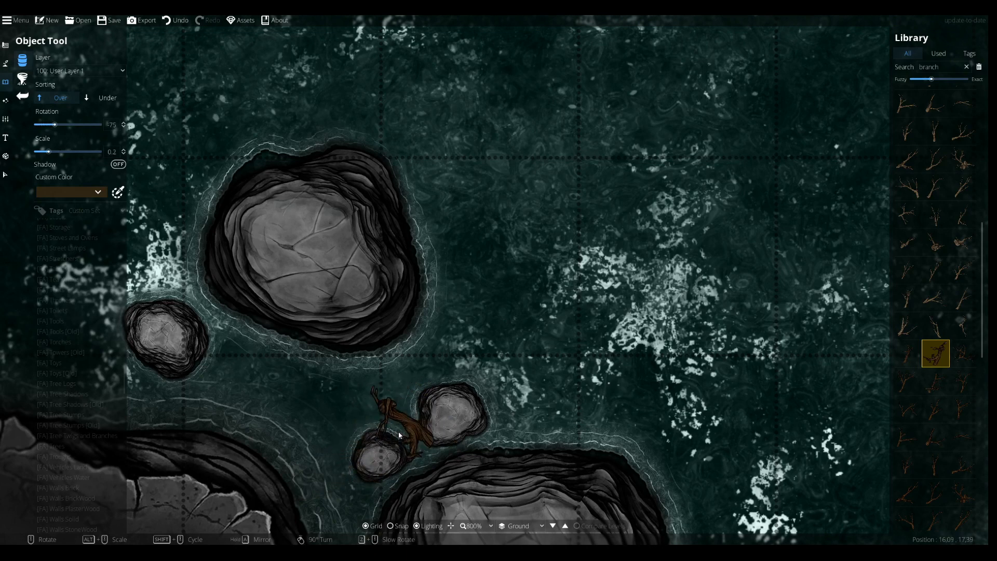
pyautogui.scroll(-1, 399, 435)
pyautogui.click(397, 436)
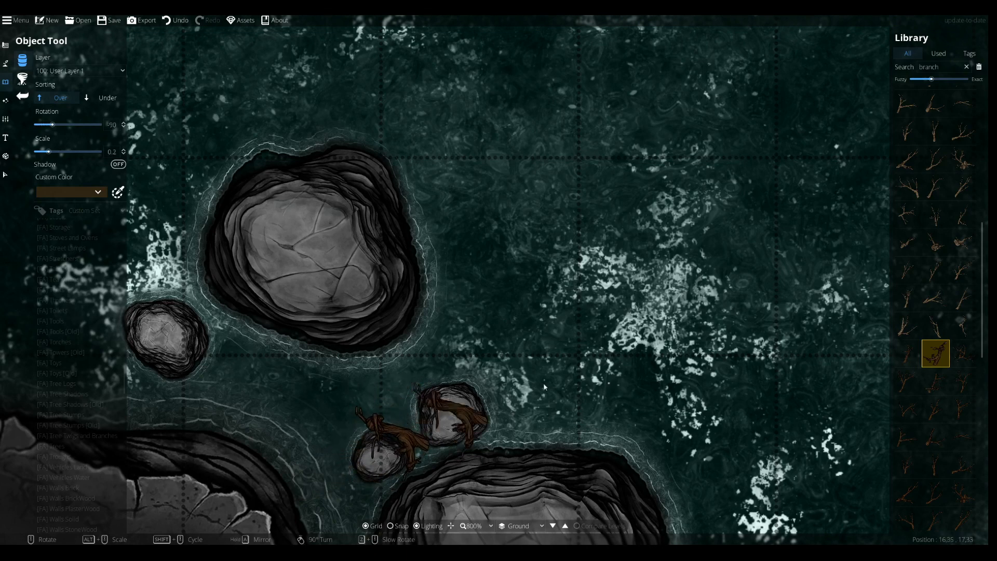
# Add a thin forked brown branch at scale 0.2 between the eastern small rock and the large southern rock.
pyautogui.click(908, 361)
pyautogui.scroll(-4, 459, 410)
pyautogui.scroll(13, 486, 436)
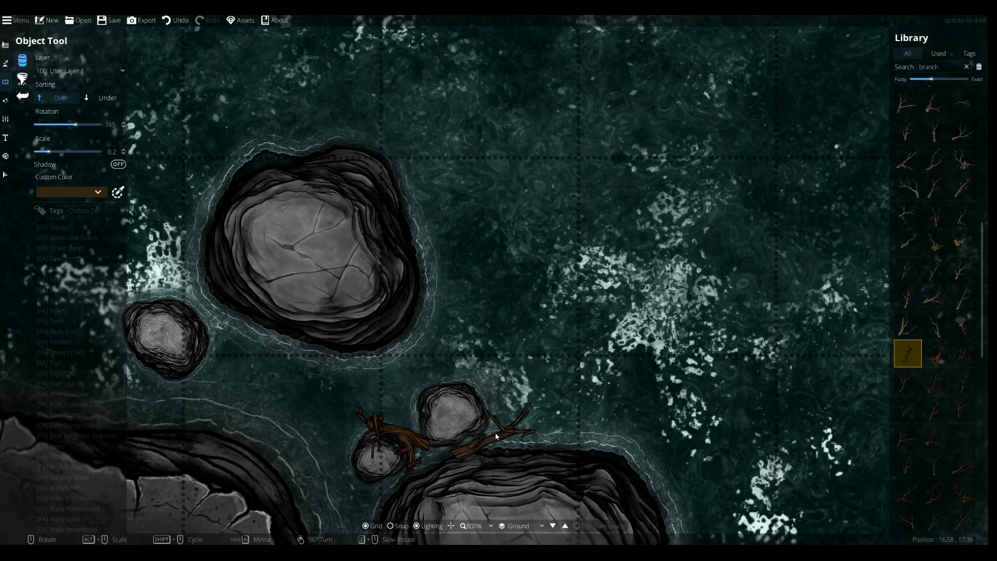
pyautogui.click(479, 432)
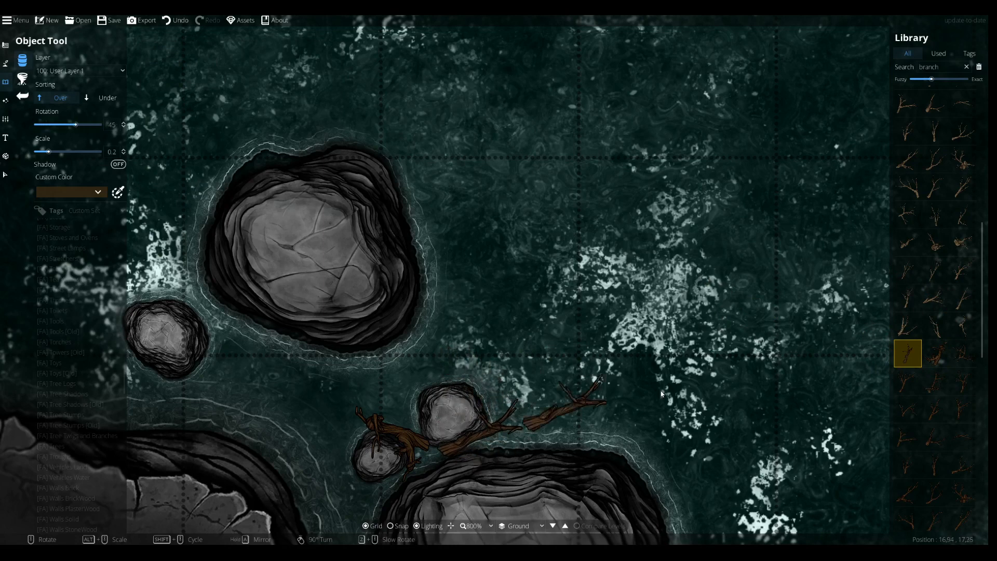
pyautogui.click(913, 389)
pyautogui.scroll(-5, 508, 351)
pyautogui.scroll(-3, 291, 286)
pyautogui.scroll(-1, 282, 261)
# Search the object library for "planks", preview several broken planks over the pool and set the object scale to 0.4.
pyautogui.doubleClick(928, 67)
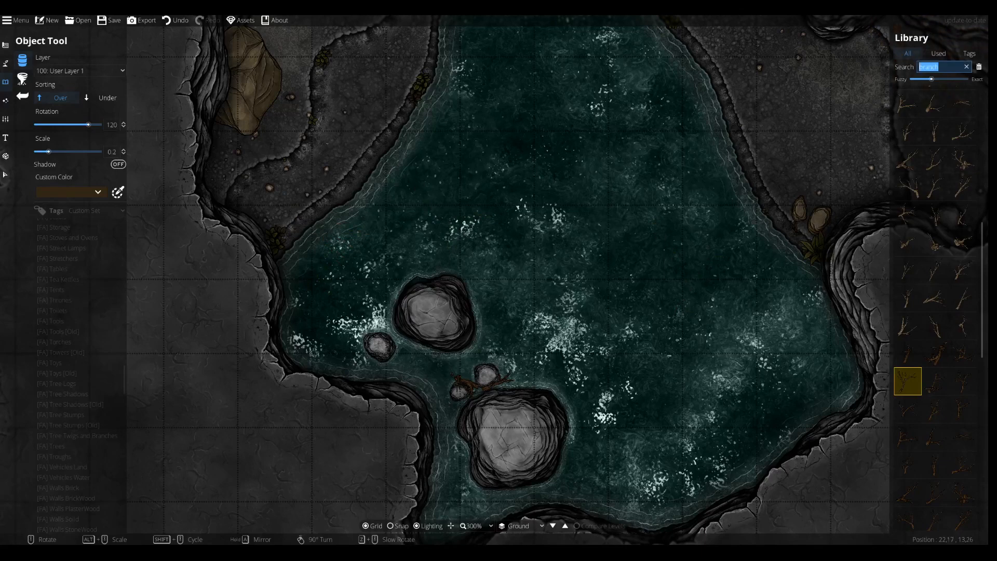
pyautogui.write('planks')
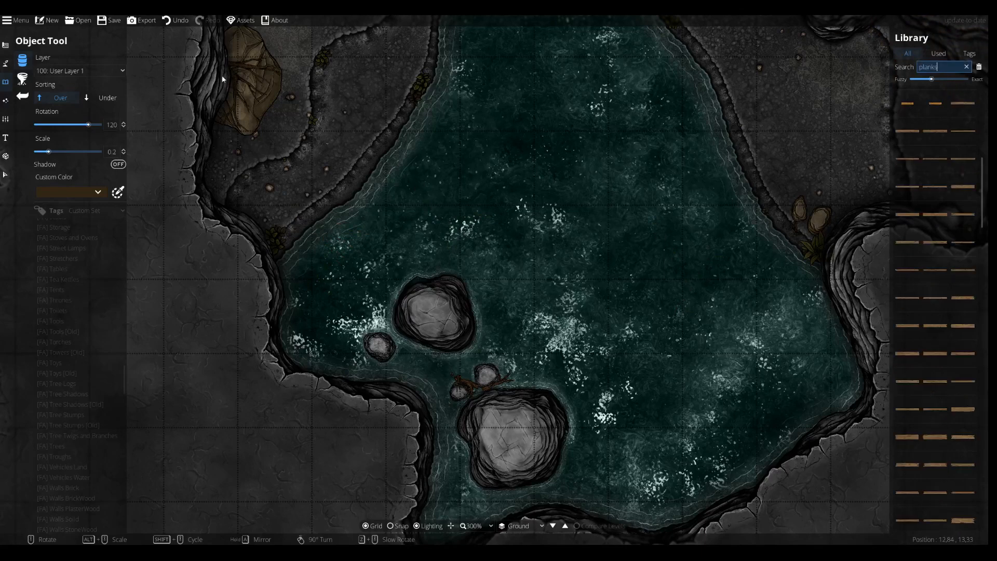
pyautogui.click(937, 214)
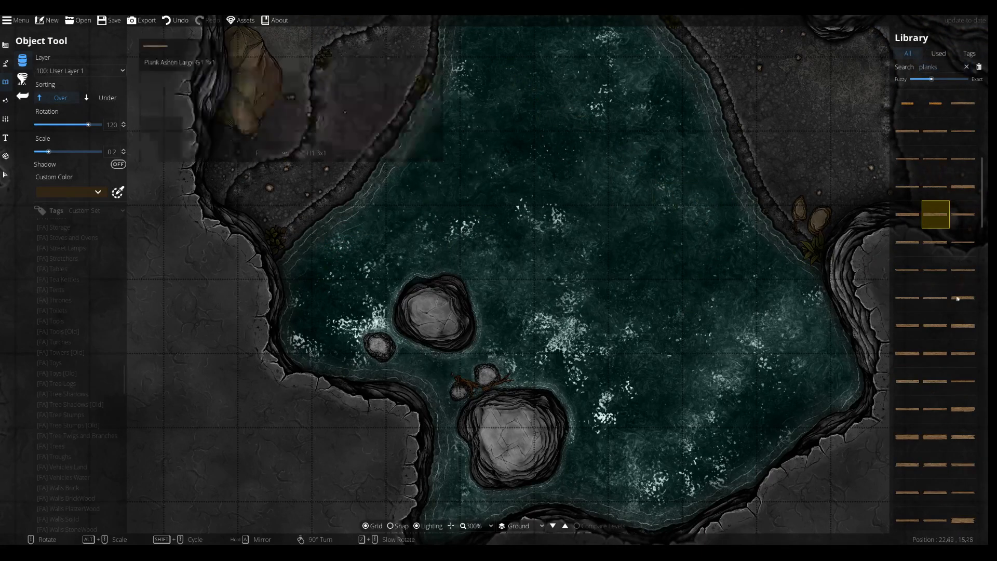
pyautogui.click(961, 409)
pyautogui.scroll(2, 593, 242)
pyautogui.scroll(5, 593, 242)
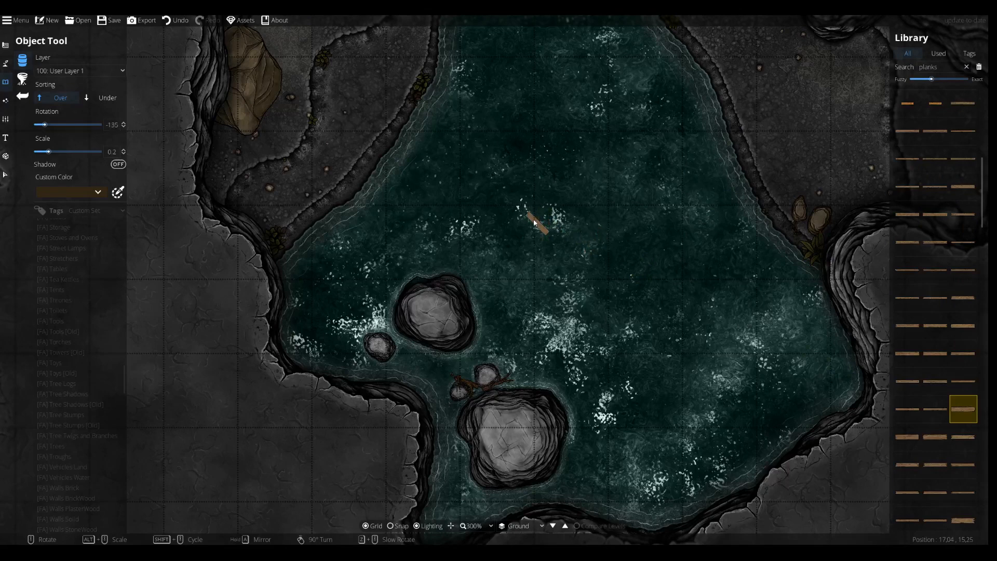
pyautogui.scroll(-2, 959, 492)
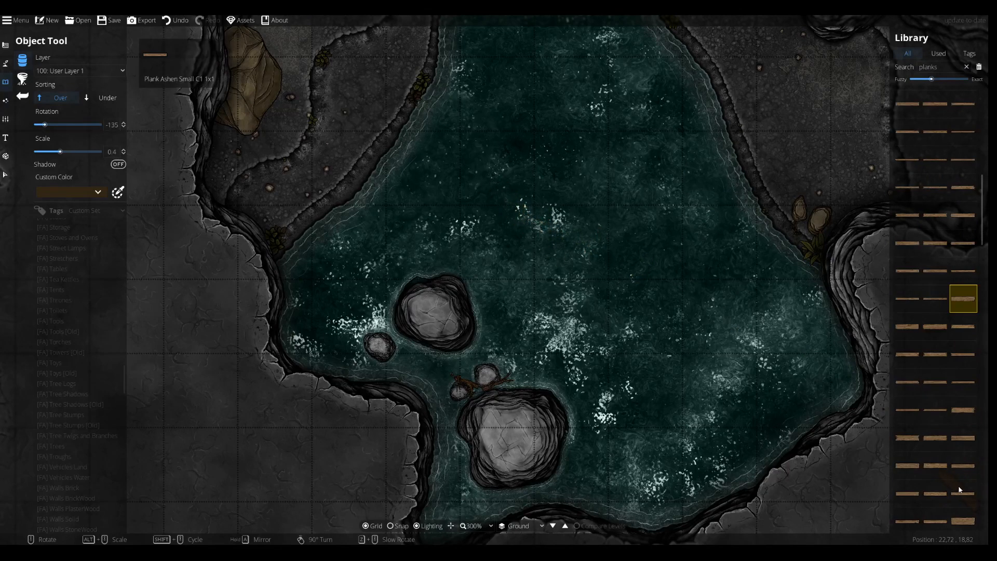
pyautogui.click(964, 411)
pyautogui.click(903, 435)
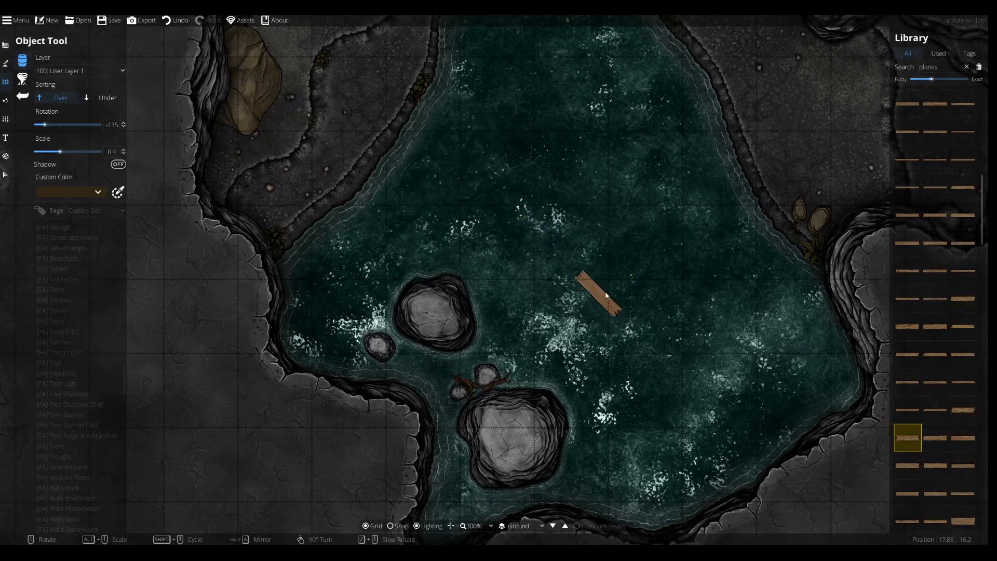
# Place two broken wooden planks at scale 0.4 in the middle of the pool, rotated -105 and -60.
pyautogui.click(963, 409)
pyautogui.scroll(2, 454, 220)
pyautogui.moveTo(429, 203); pyautogui.dragTo(542, 332)
pyautogui.scroll(4, 576, 331)
pyautogui.scroll(-2, 587, 334)
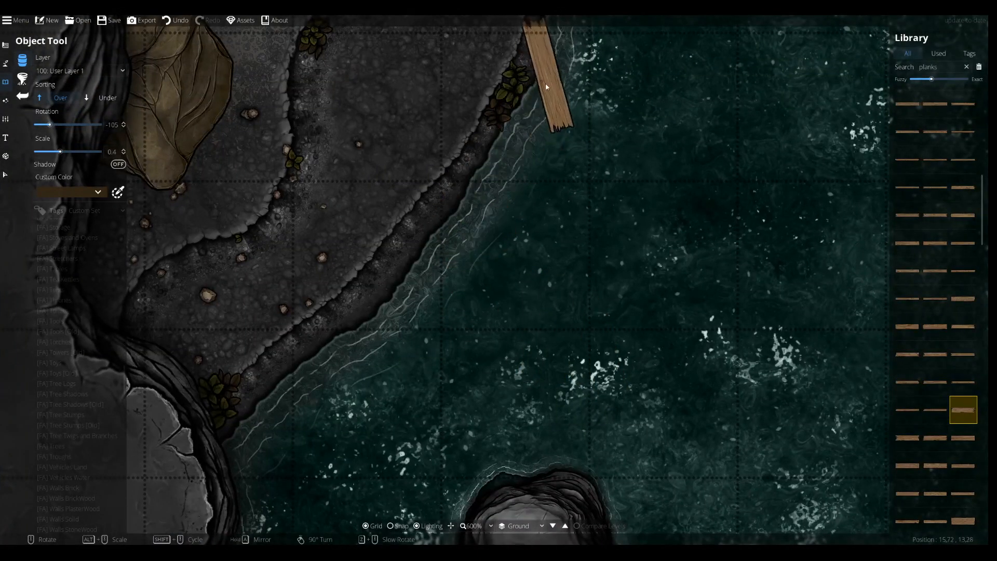
pyautogui.moveTo(716, 338); pyautogui.dragTo(516, 262)
pyautogui.click(485, 280)
pyautogui.scroll(2, 661, 307)
pyautogui.scroll(1, 552, 213)
pyautogui.click(551, 210)
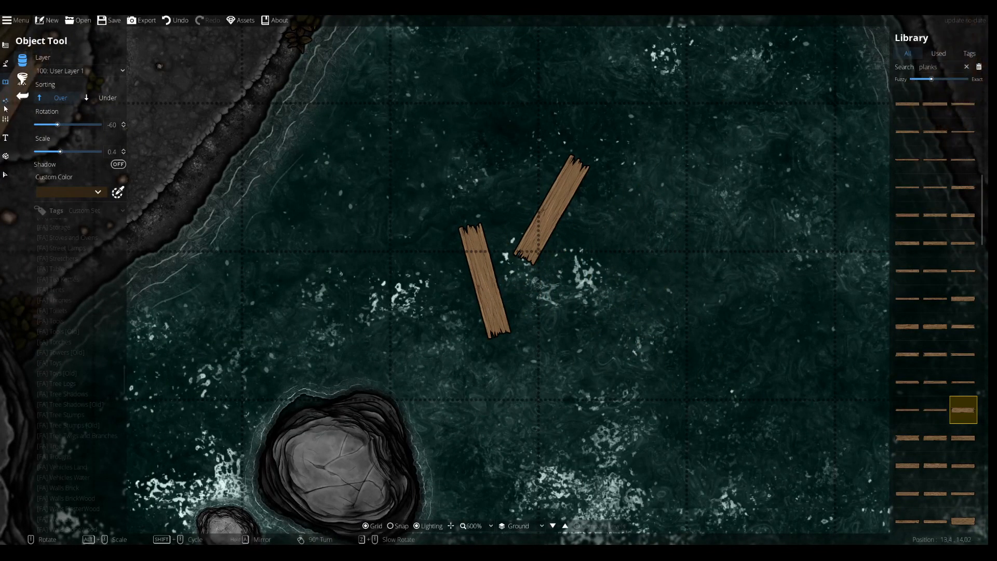
# Darken both floating planks with shadow paths of width 0.26 on layer 700: Above Walls.
pyautogui.click(5, 83)
pyautogui.click(6, 64)
pyautogui.click(23, 116)
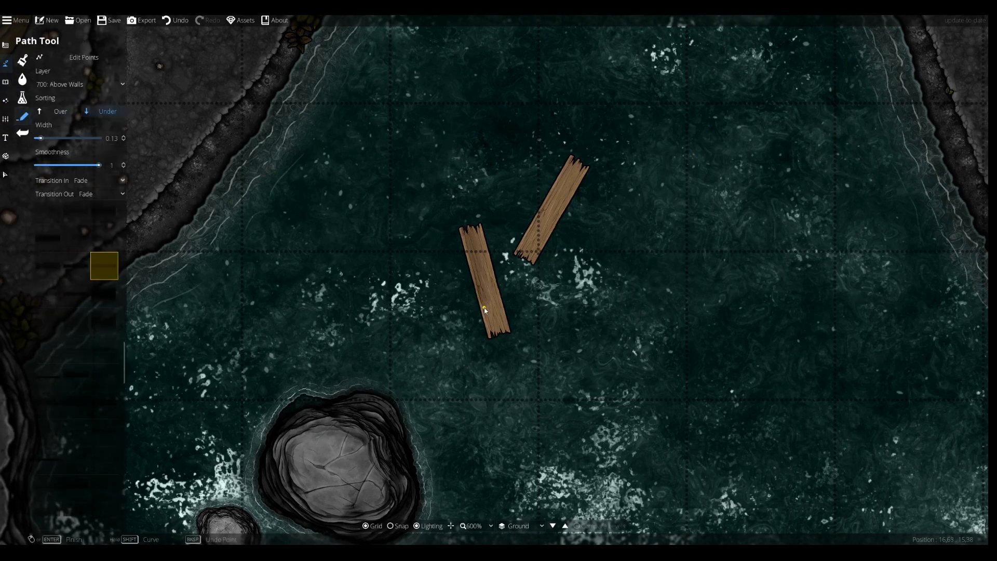
pyautogui.scroll(2, 484, 311)
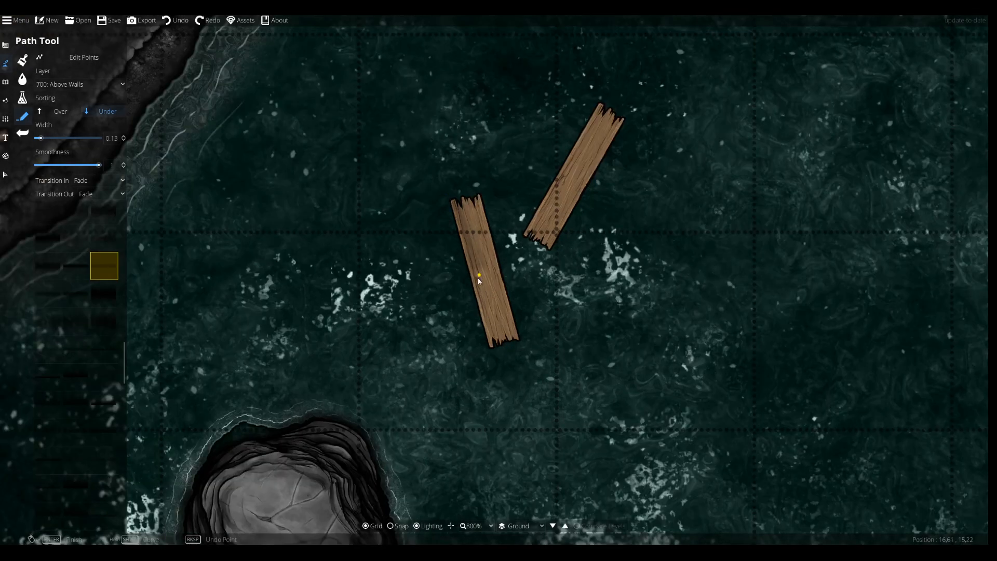
pyautogui.hotkey('ctrl', 'z')
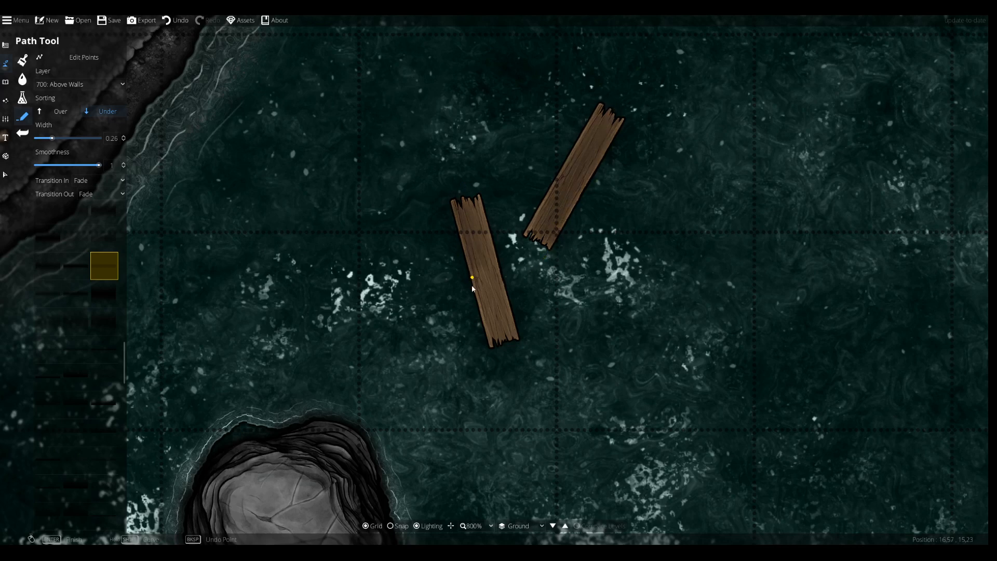
pyautogui.scroll(-5, 495, 246)
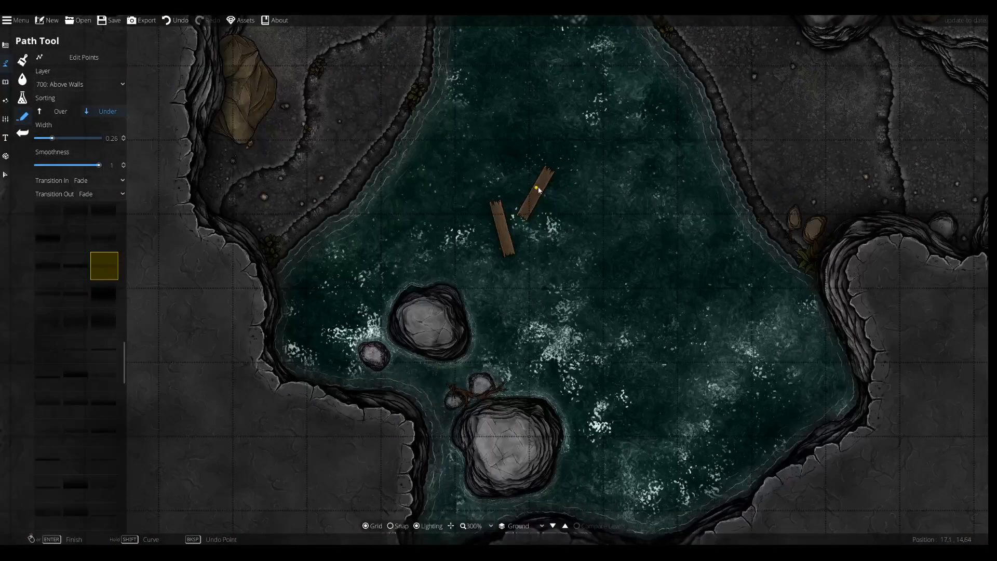
# Choose a thin water ripple path, set its width to 0.1 and try it along the western plank's edge.
pyautogui.scroll(5, 542, 188)
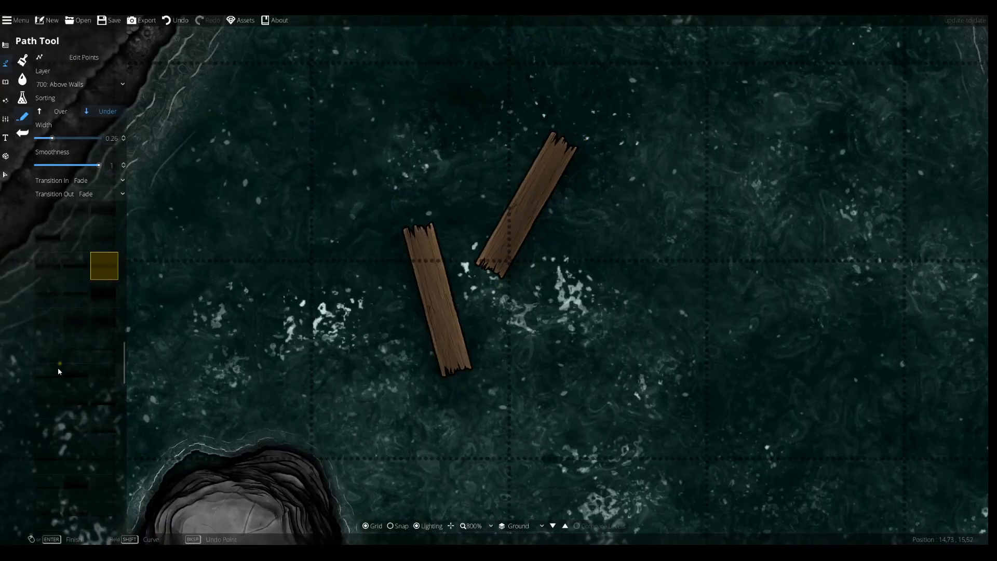
pyautogui.scroll(5, 59, 367)
pyautogui.scroll(-5, 73, 364)
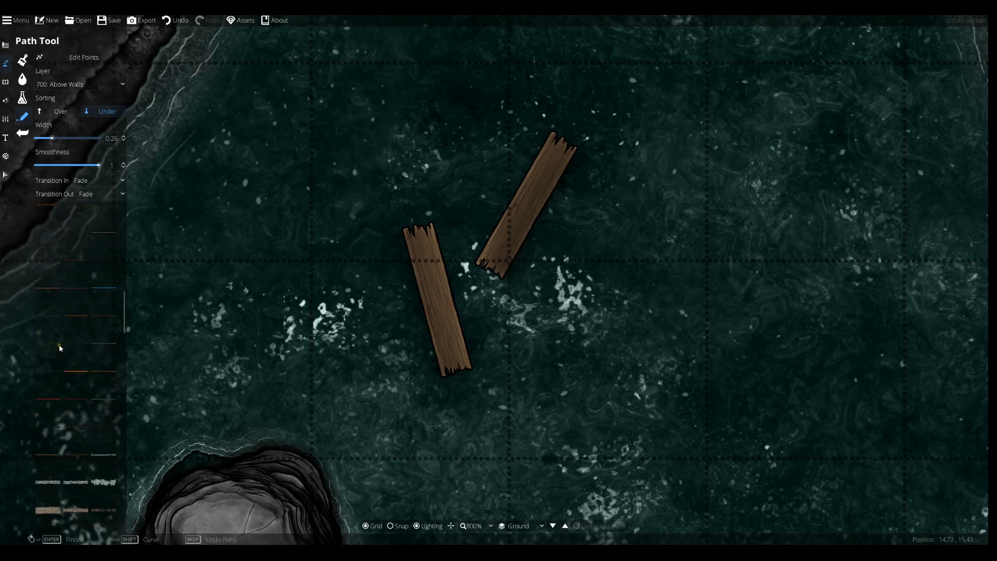
pyautogui.scroll(-5, 75, 300)
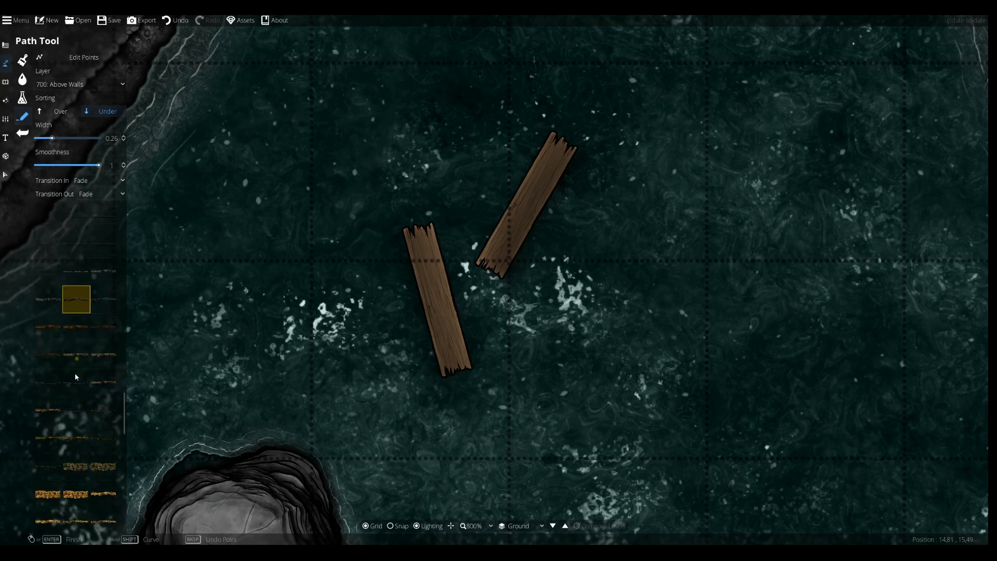
pyautogui.click(43, 301)
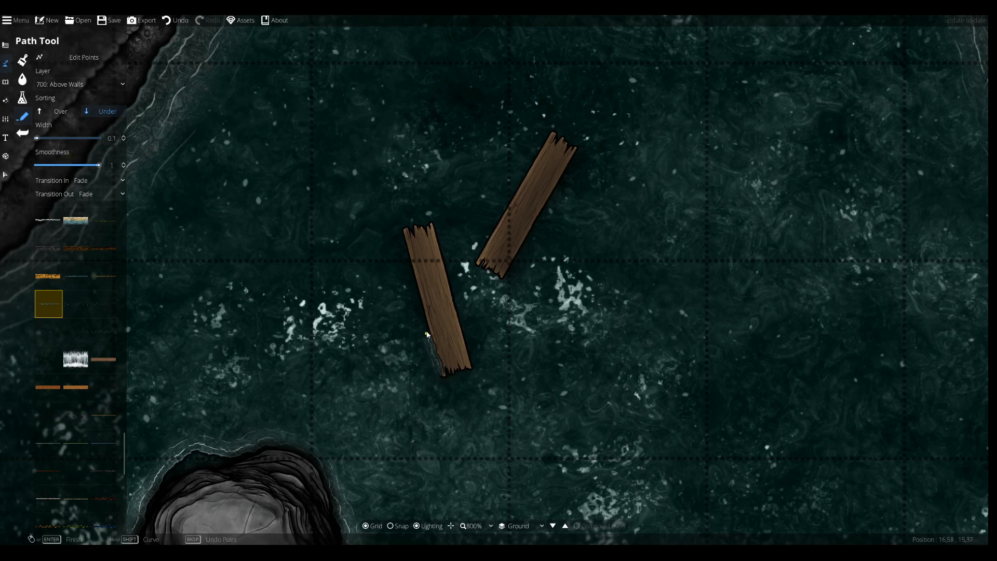
pyautogui.hotkey('ctrl', 'z')
# Set the path layer to 100: User Layer 1 and trace the water ripple around the western plank.
pyautogui.click(77, 88)
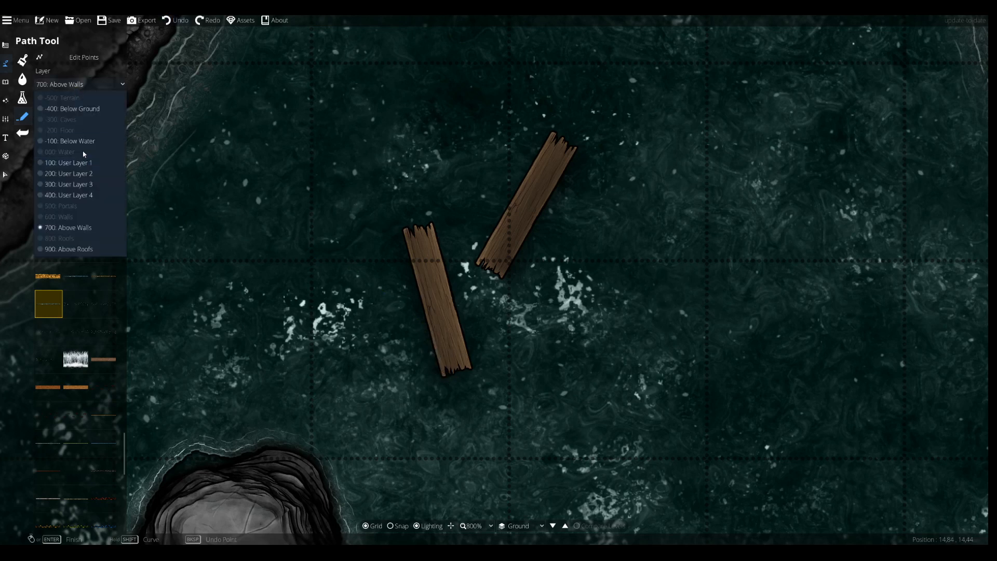
pyautogui.click(85, 164)
pyautogui.click(431, 368)
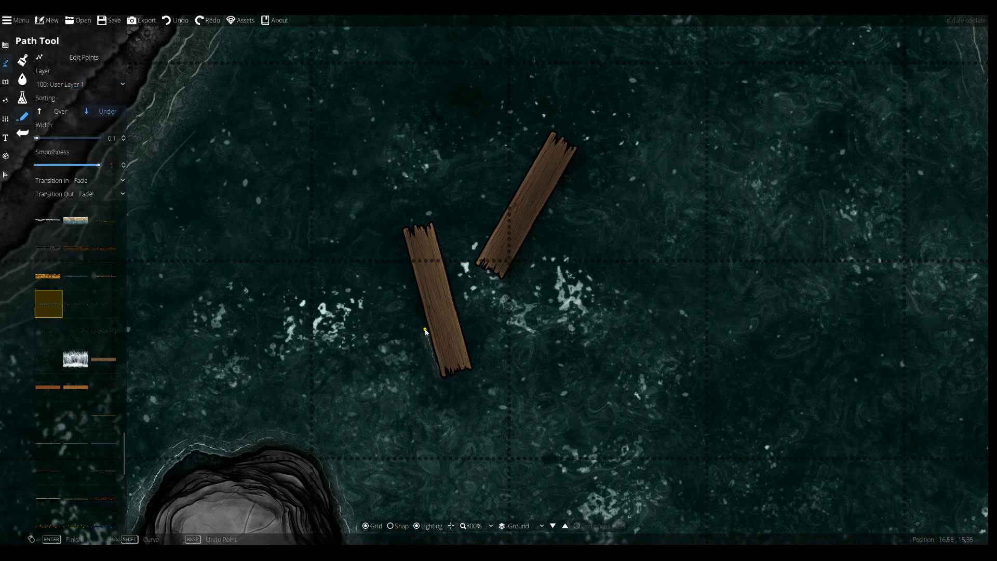
pyautogui.hotkey('ctrl', 'z')
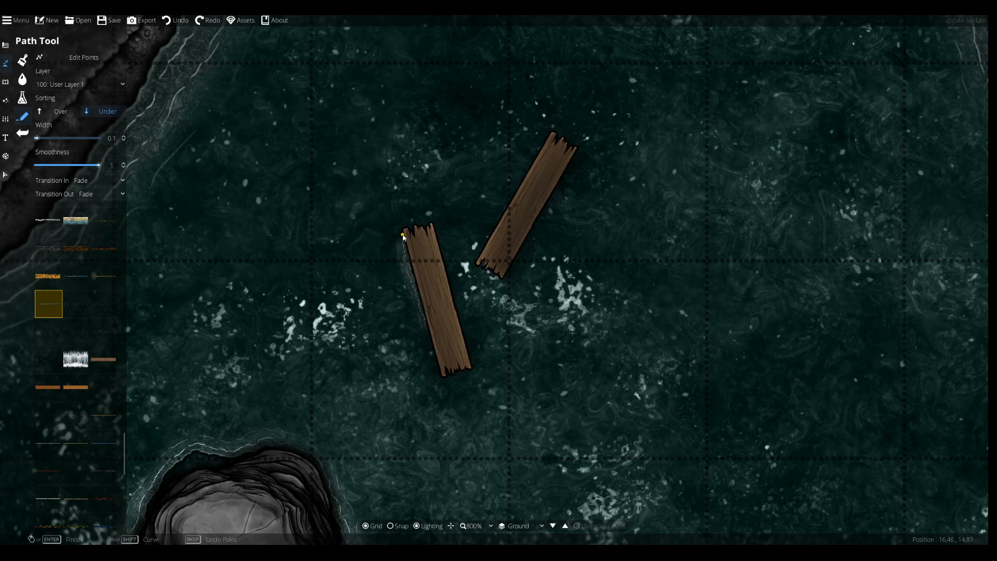
pyautogui.click(434, 225)
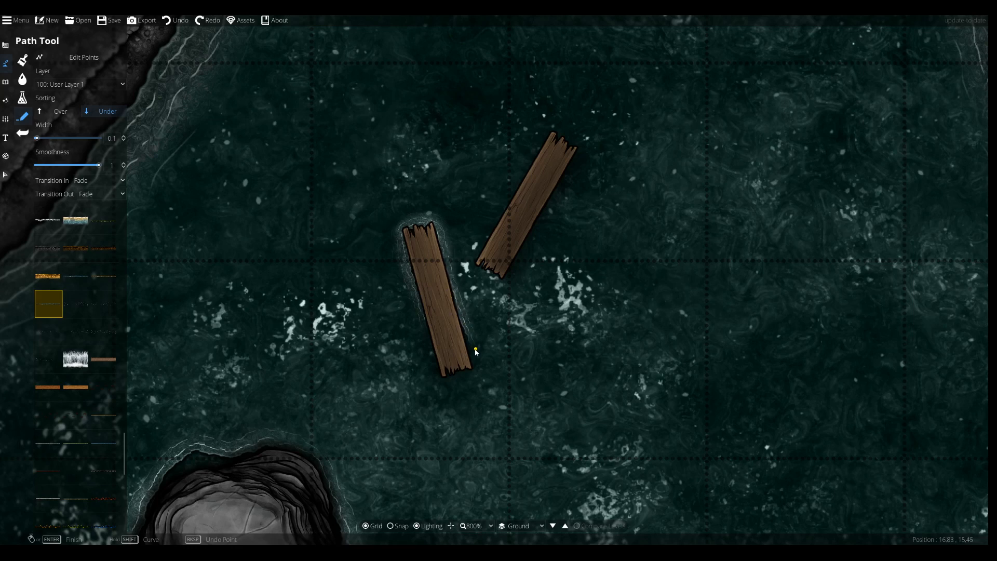
pyautogui.click(471, 371)
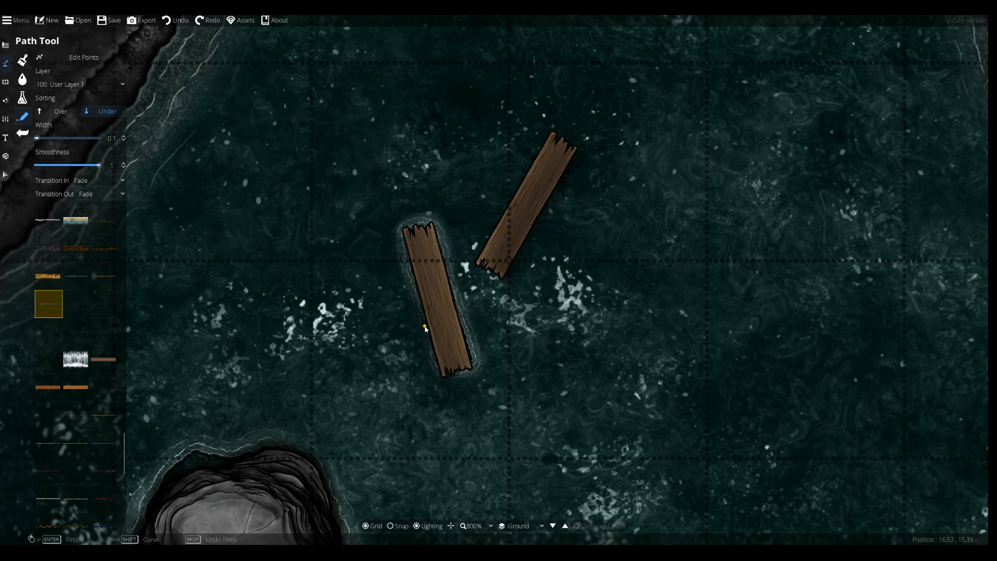
pyautogui.scroll(-5, 452, 283)
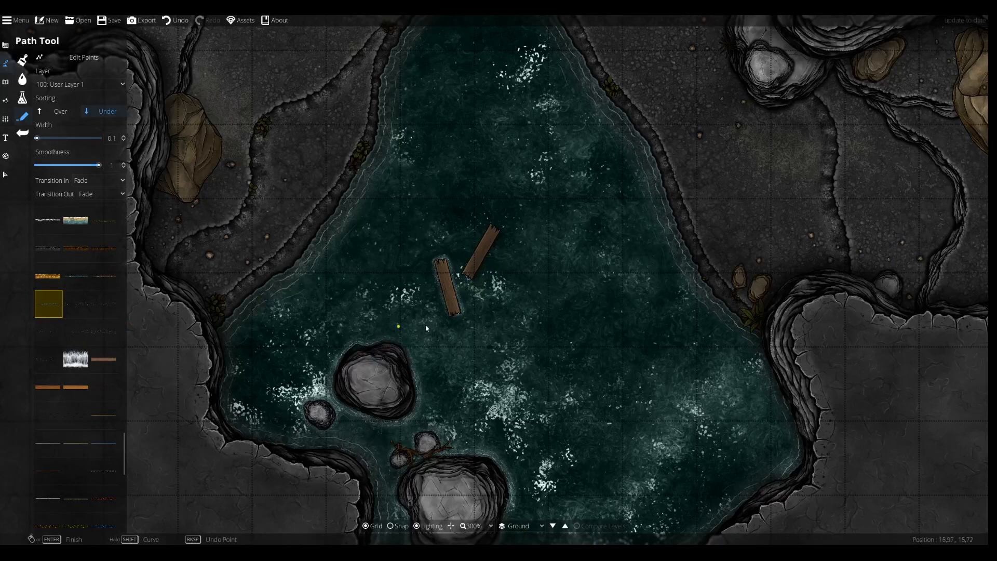
# Switch to placing objects and filter the object library by the GG-Water tag.
pyautogui.click(5, 82)
pyautogui.click(22, 61)
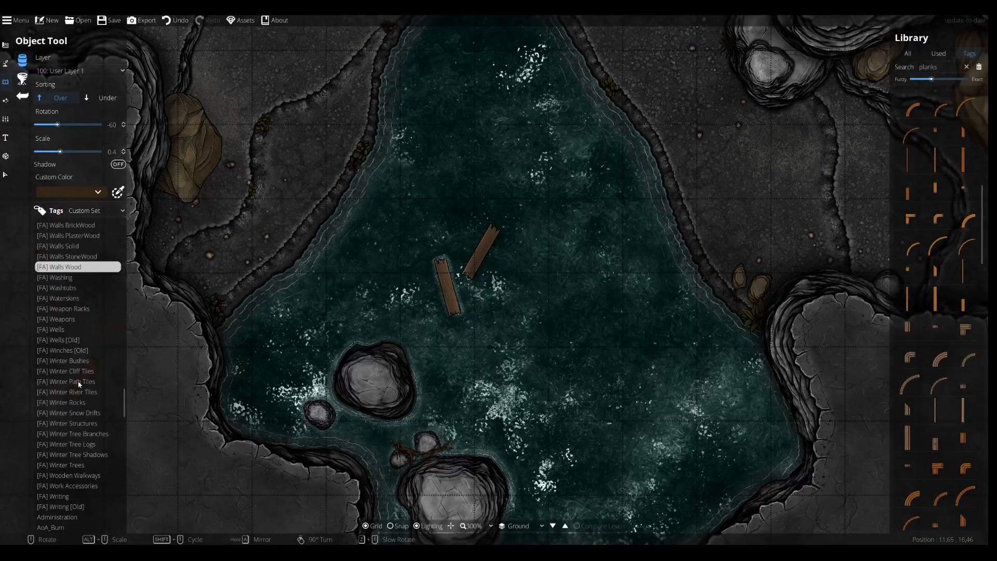
pyautogui.scroll(-6, 78, 365)
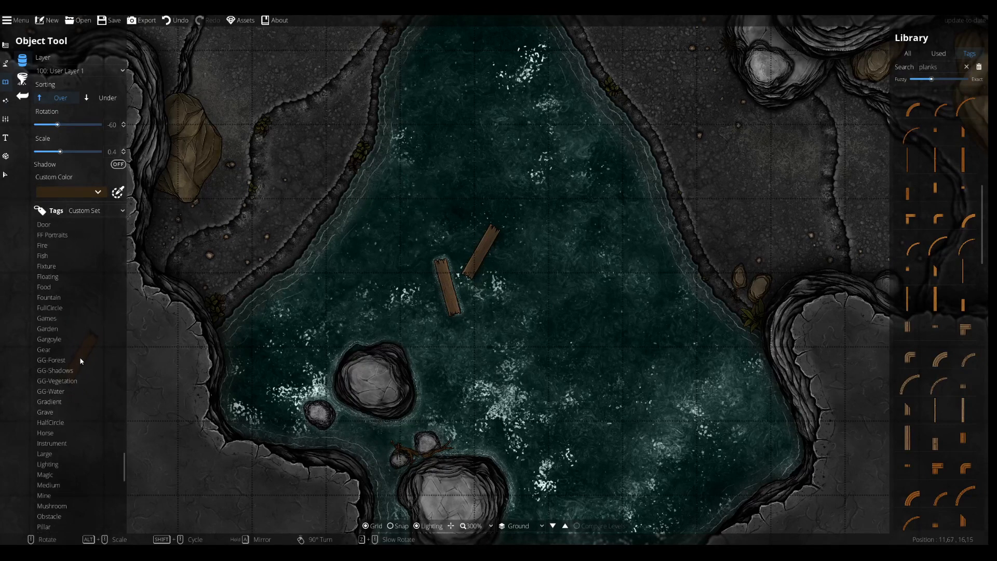
pyautogui.click(57, 381)
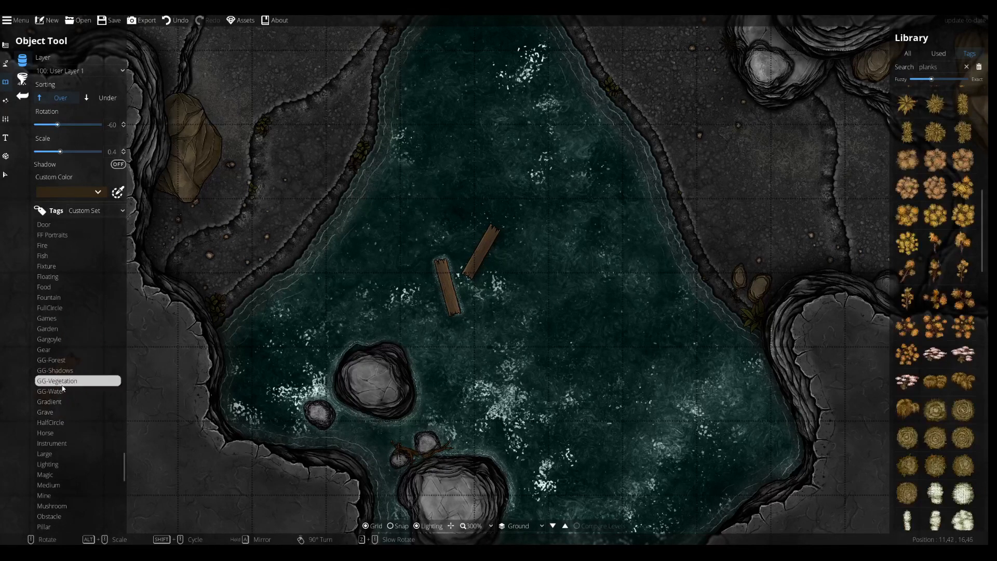
pyautogui.click(57, 391)
# Browse the water objects and pick the circular ripple for placement.
pyautogui.moveTo(927, 279)
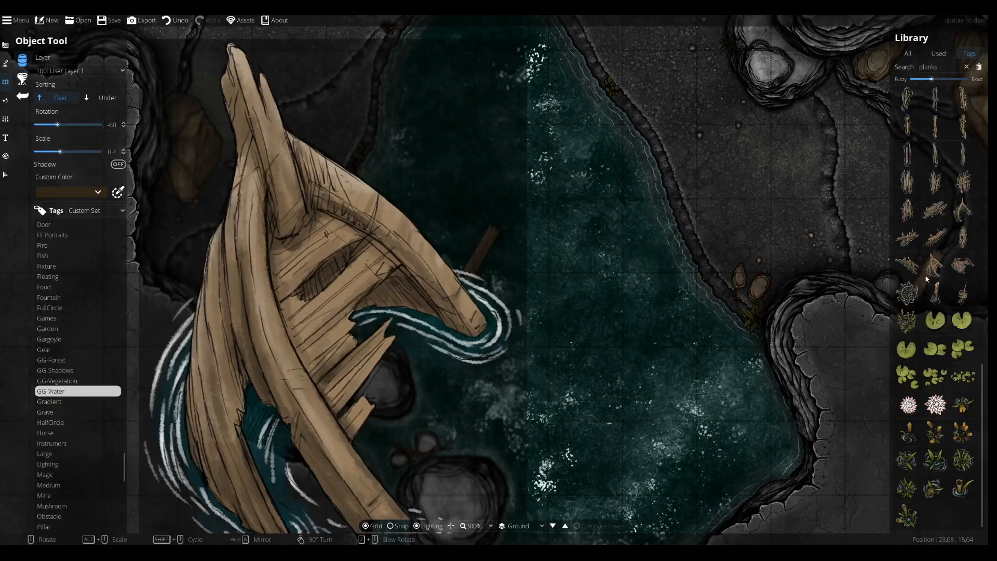
pyautogui.scroll(5, 927, 281)
pyautogui.click(907, 457)
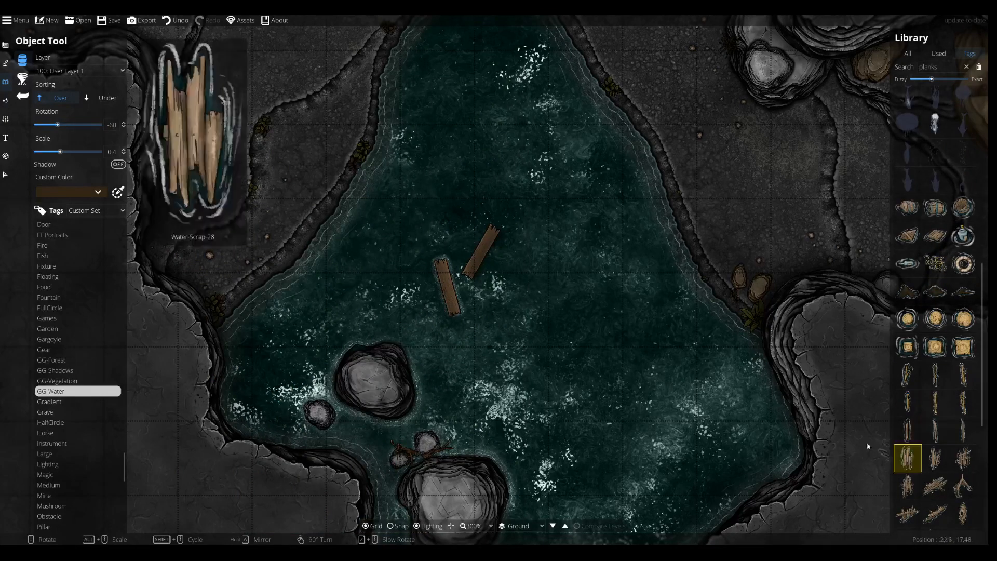
pyautogui.scroll(2, 924, 228)
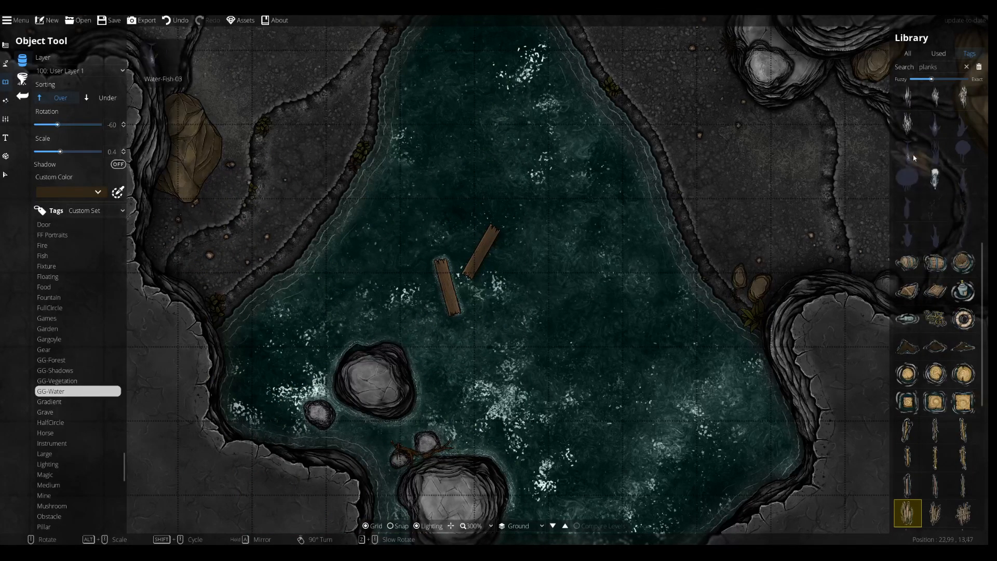
pyautogui.scroll(5, 916, 312)
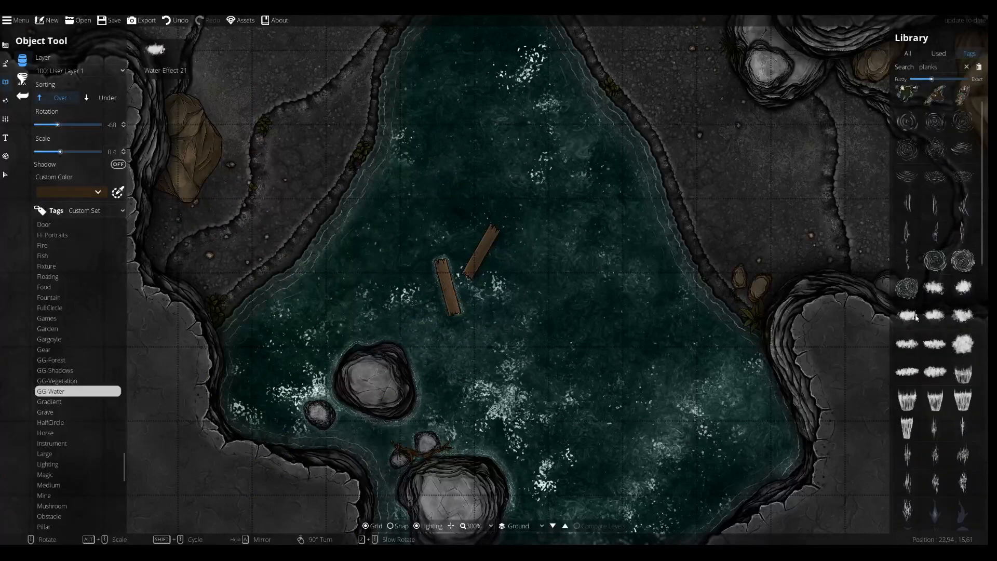
pyautogui.scroll(1, 916, 312)
pyautogui.click(907, 155)
# Set sorting to Under, place circular ripples at scale 0.6 around the eastern plank, and undo the last one.
pyautogui.scroll(5, 467, 262)
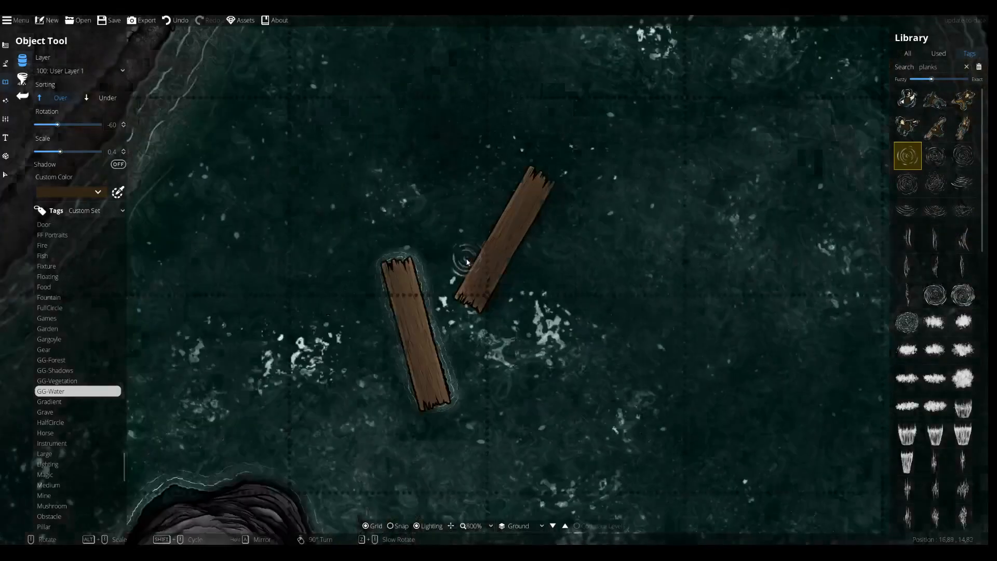
pyautogui.click(104, 98)
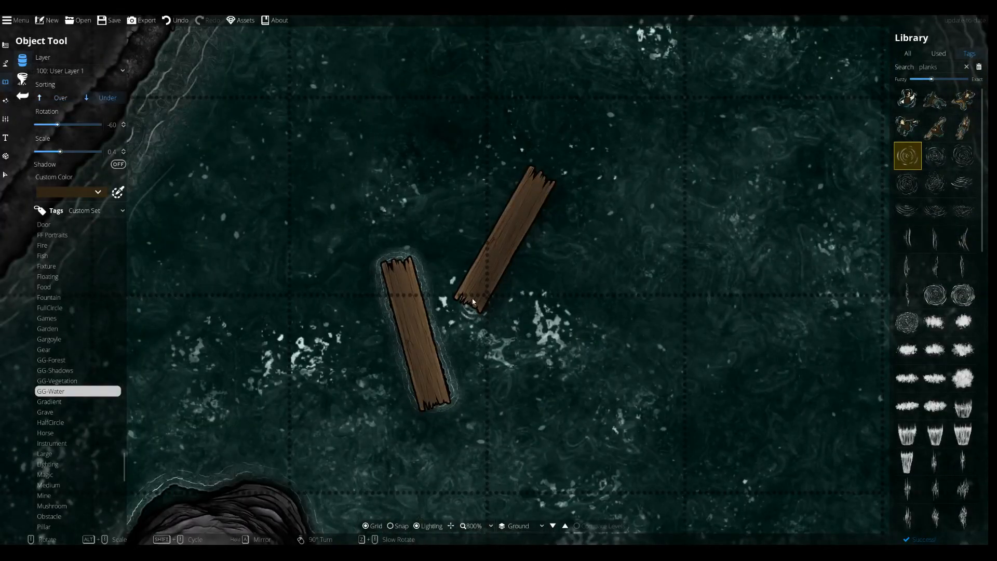
pyautogui.click(475, 293)
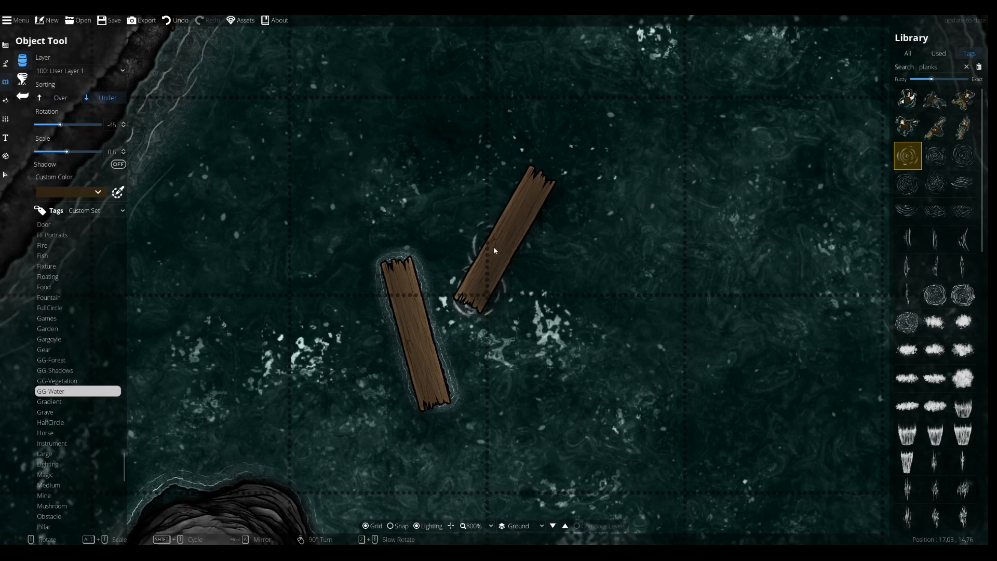
pyautogui.scroll(-2, 496, 263)
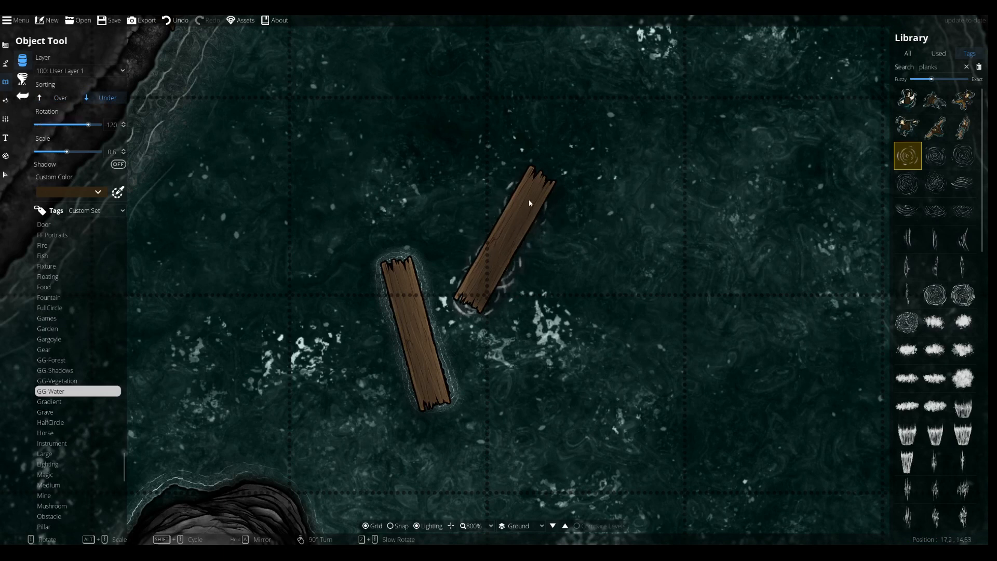
pyautogui.click(540, 189)
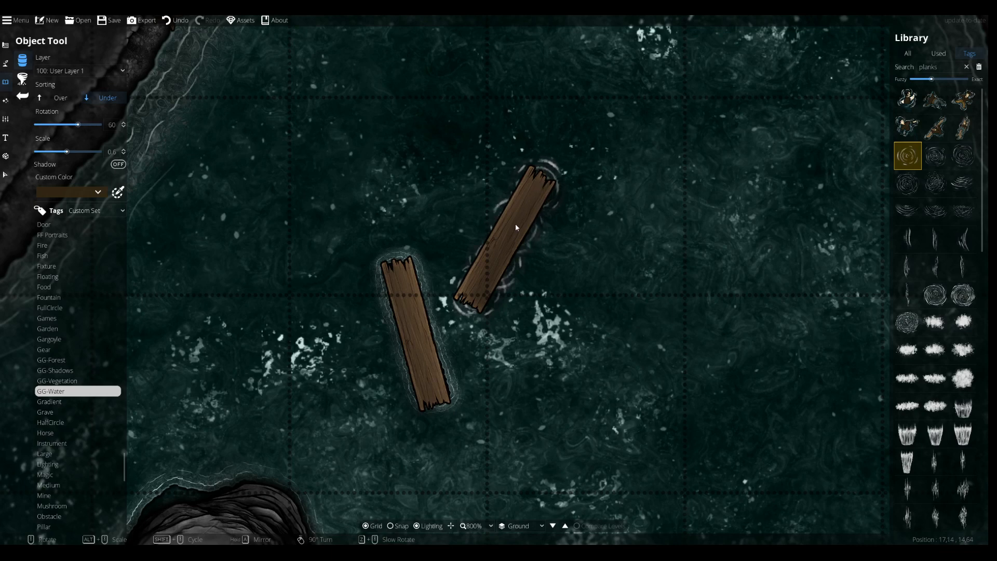
pyautogui.hotkey('ctrl', 'z')
# Place the curved Water-Effect-09 ripple at scale 0.6 along both long sides of the eastern plank.
pyautogui.scroll(-5, 569, 254)
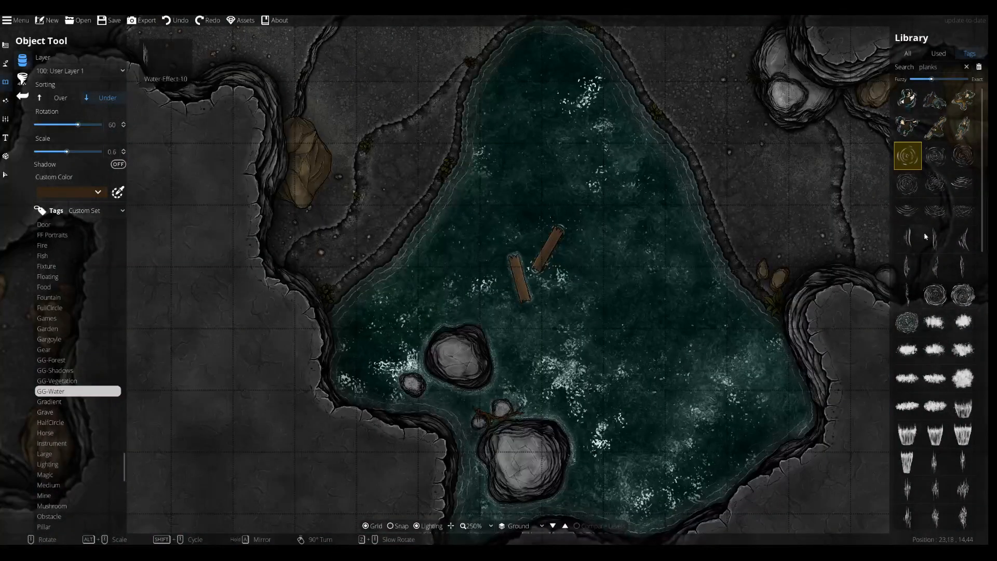
pyautogui.click(909, 238)
pyautogui.scroll(-3, 545, 244)
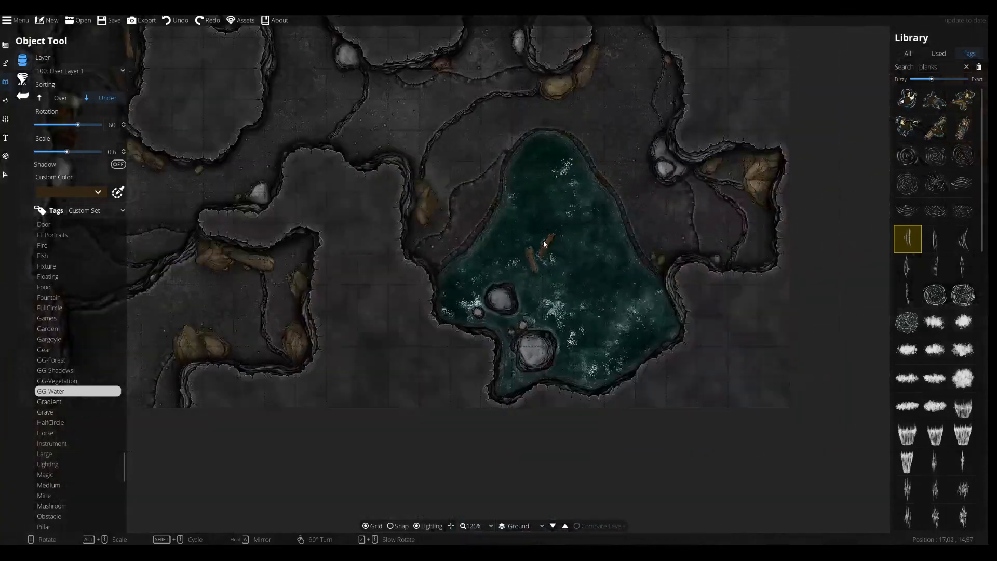
pyautogui.scroll(8, 544, 244)
pyautogui.scroll(-1, 545, 264)
pyautogui.click(543, 260)
pyautogui.scroll(-10, 566, 281)
pyautogui.scroll(1, 584, 279)
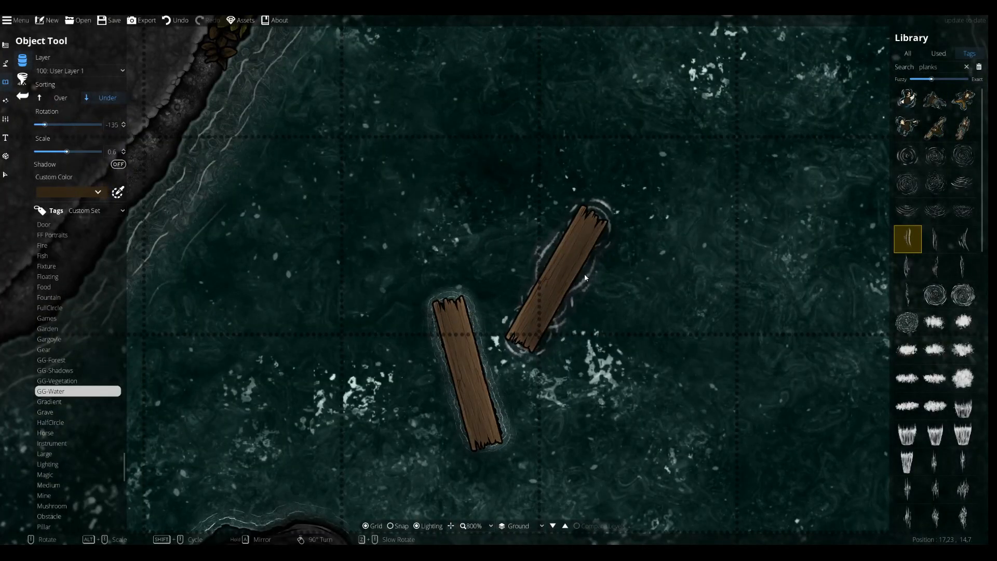
pyautogui.scroll(9, 575, 282)
pyautogui.scroll(-2, 403, 327)
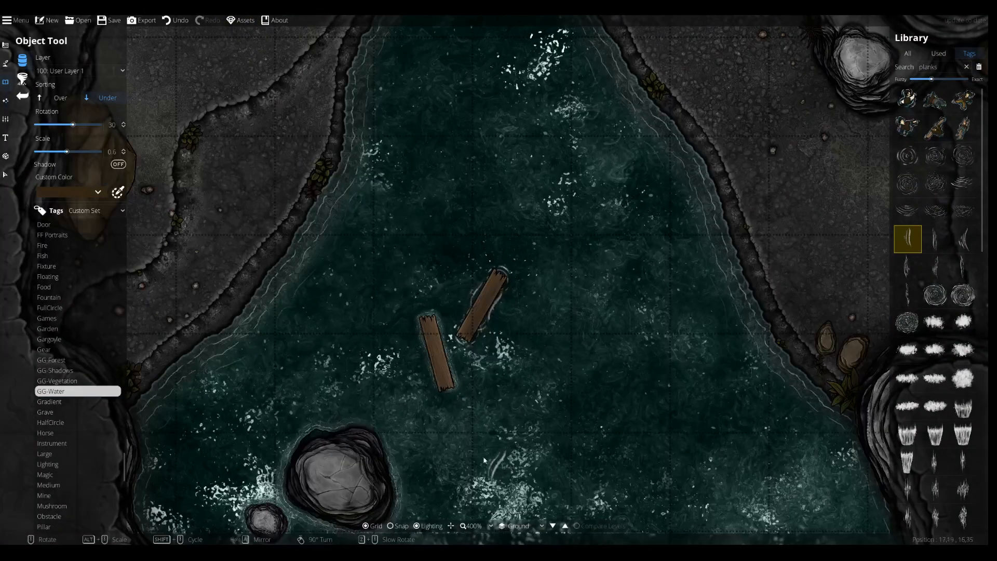
# Delete the water ripple paths traced around the western plank.
pyautogui.scroll(2, 438, 416)
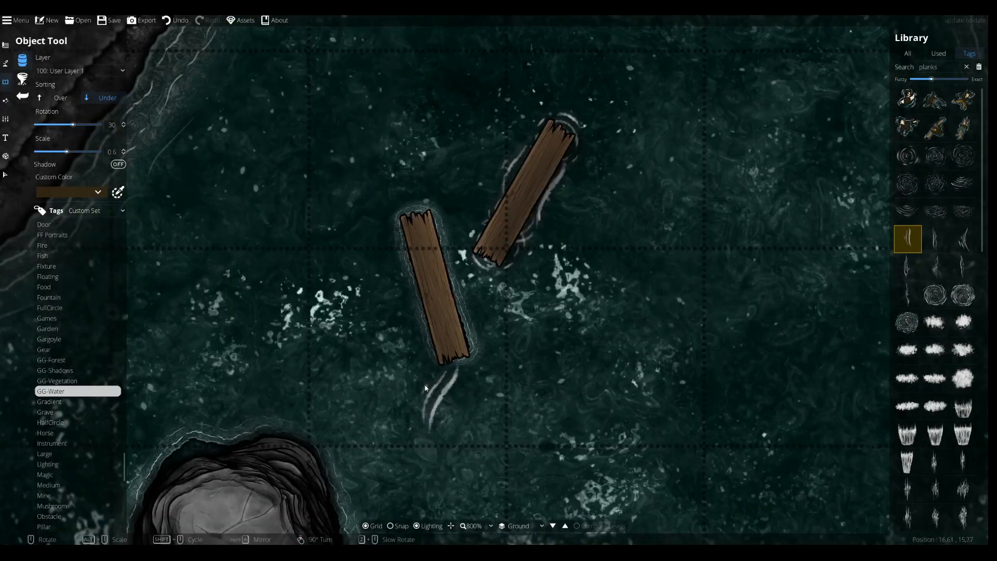
pyautogui.click(6, 174)
pyautogui.click(463, 295)
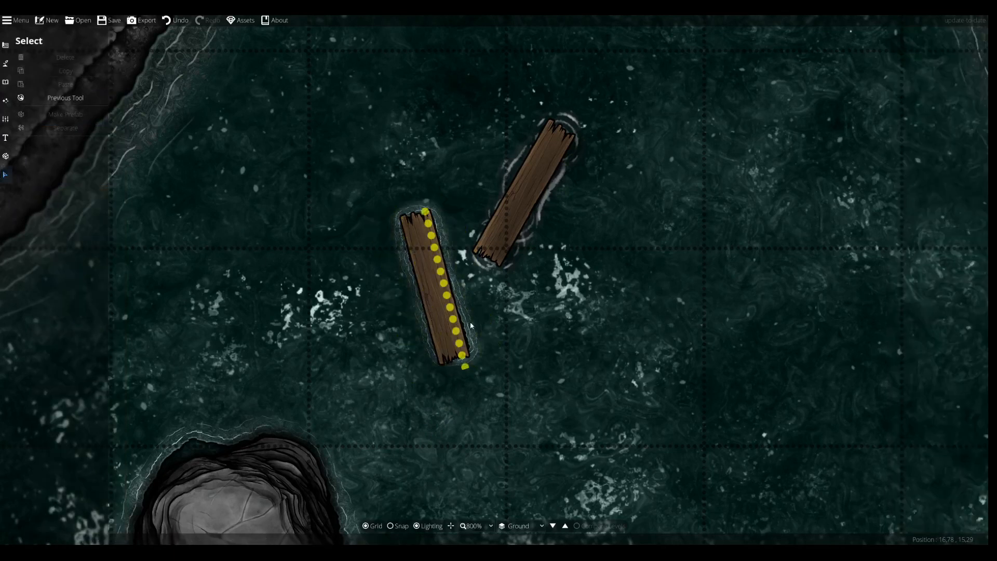
pyautogui.click(401, 327)
pyautogui.press('Escape')
# Place curved ripples at scale 0.6 along the western plank, rotated -15 on its west side and -10 on its east side.
pyautogui.click(5, 82)
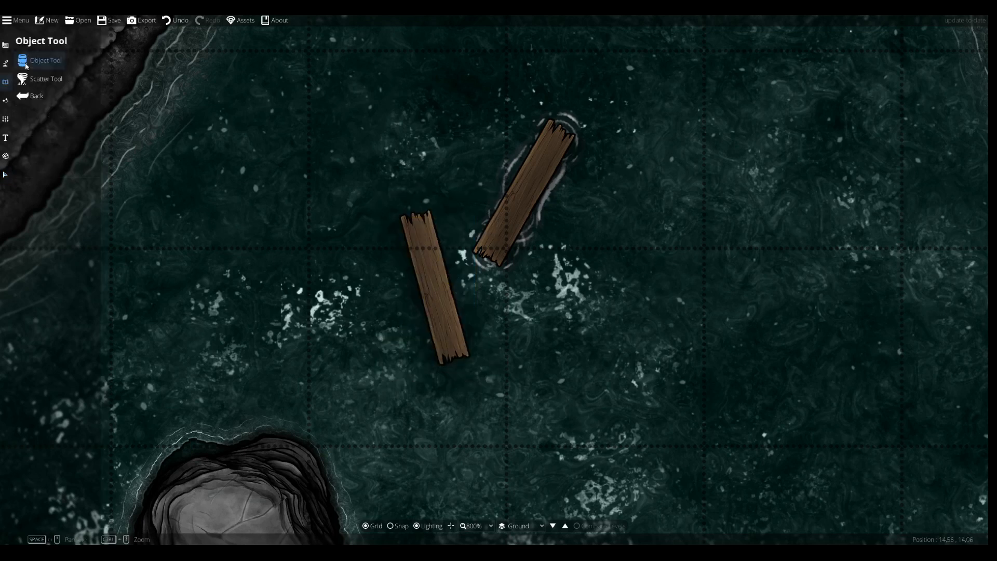
pyautogui.click(26, 66)
pyautogui.scroll(-4, 400, 260)
pyautogui.scroll(1, 399, 254)
pyautogui.click(410, 257)
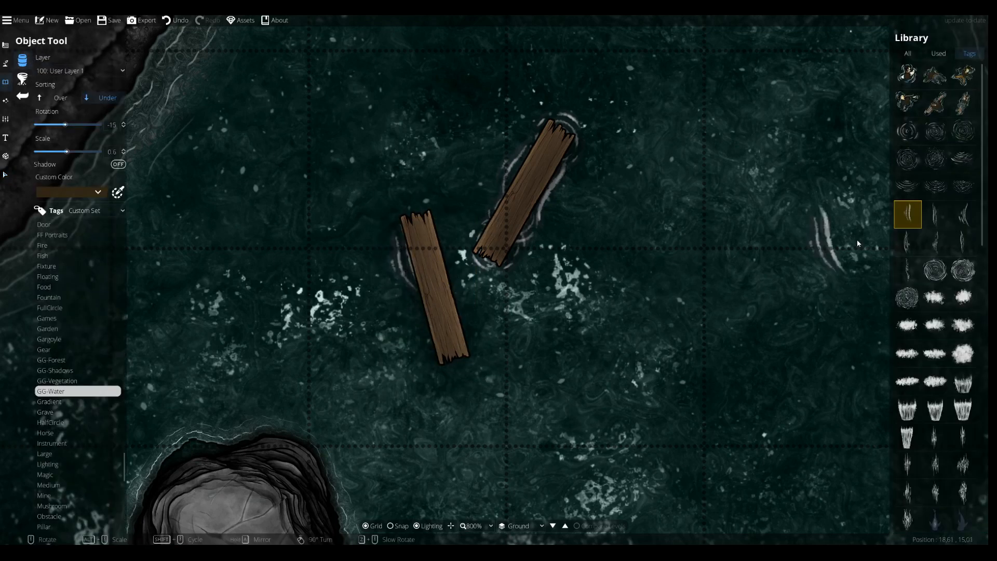
pyautogui.click(935, 215)
pyautogui.scroll(-2, 448, 289)
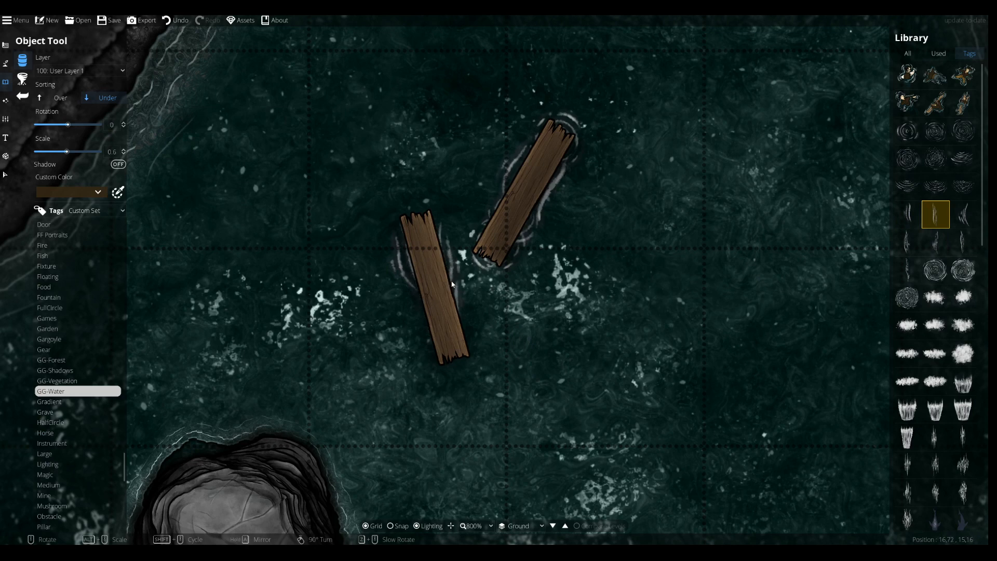
pyautogui.click(453, 290)
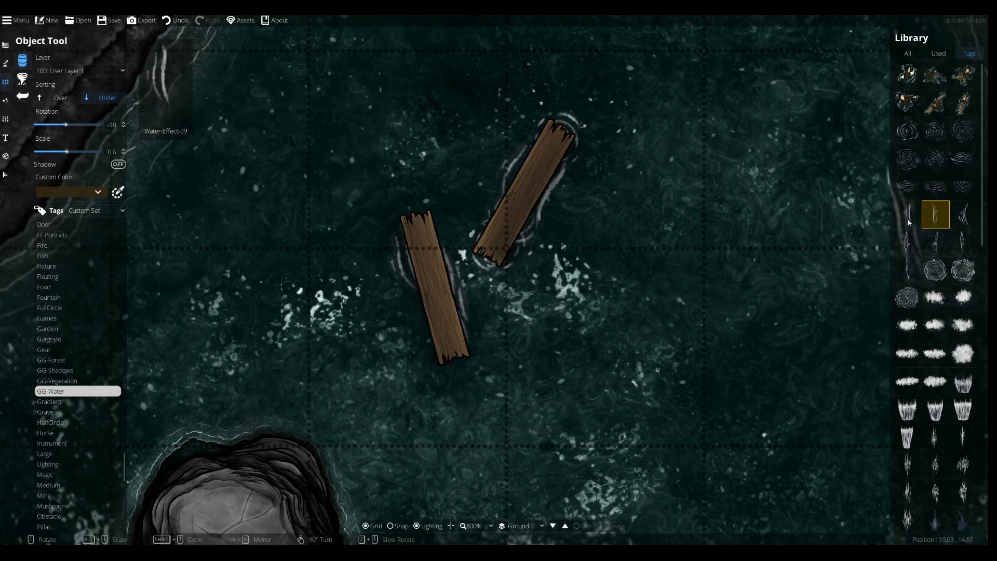
# Try the arched ripple beside the western plank, and place a circular ripple at scale 0.5 under its southern end instead.
pyautogui.click(907, 186)
pyautogui.keyDown('alt'); pyautogui.scroll(-4, 429, 353); pyautogui.keyUp('alt')
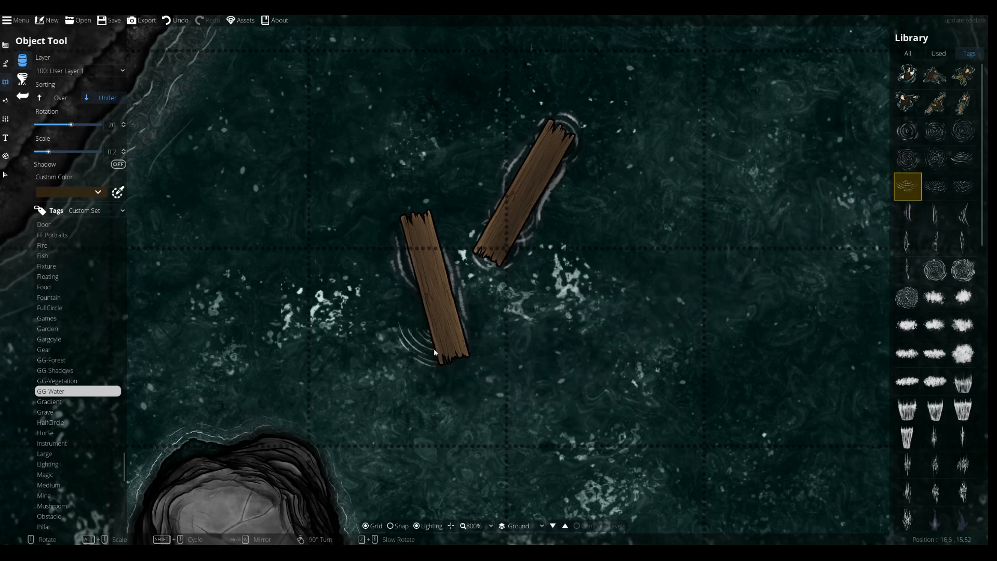
pyautogui.click(907, 131)
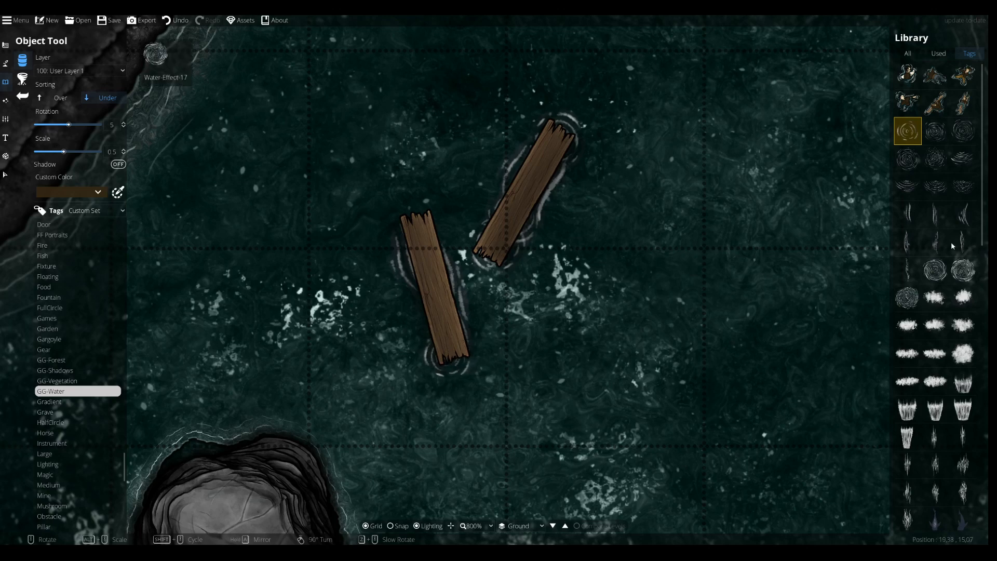
# Add a curved ripple rotated 170 along the western plank's lower side and a circular ripple at its northern end, scale 0.5.
pyautogui.click(907, 214)
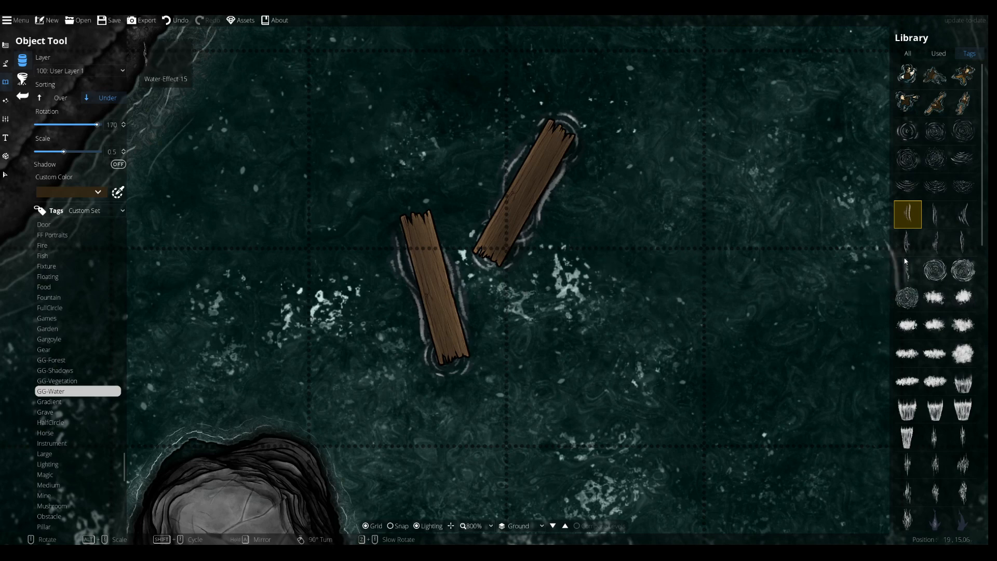
pyautogui.click(911, 133)
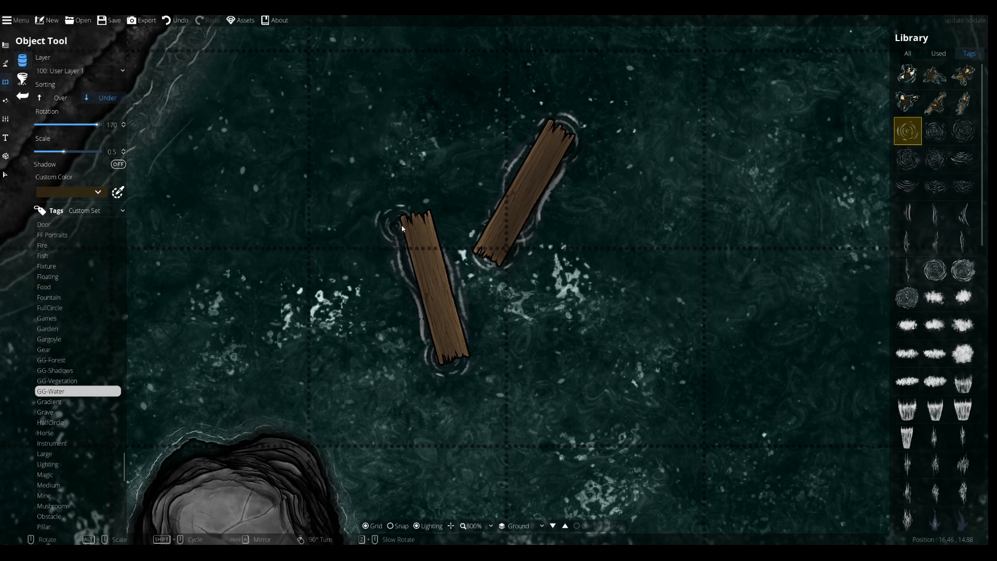
pyautogui.scroll(-5, 474, 281)
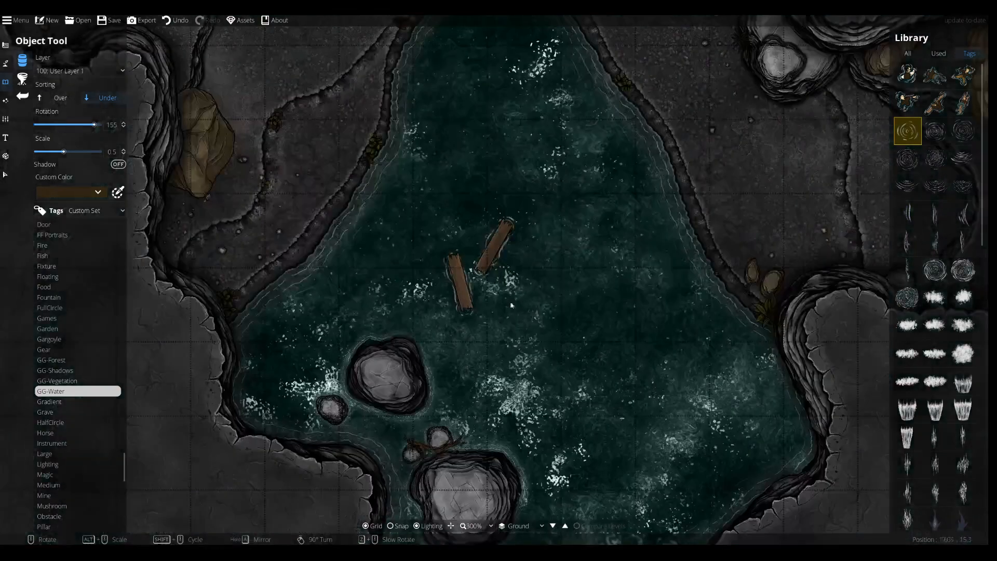
# Delete two ripple objects at the southeastern edge of the eastern plank.
pyautogui.click(4, 174)
pyautogui.scroll(5, 472, 189)
pyautogui.click(482, 404)
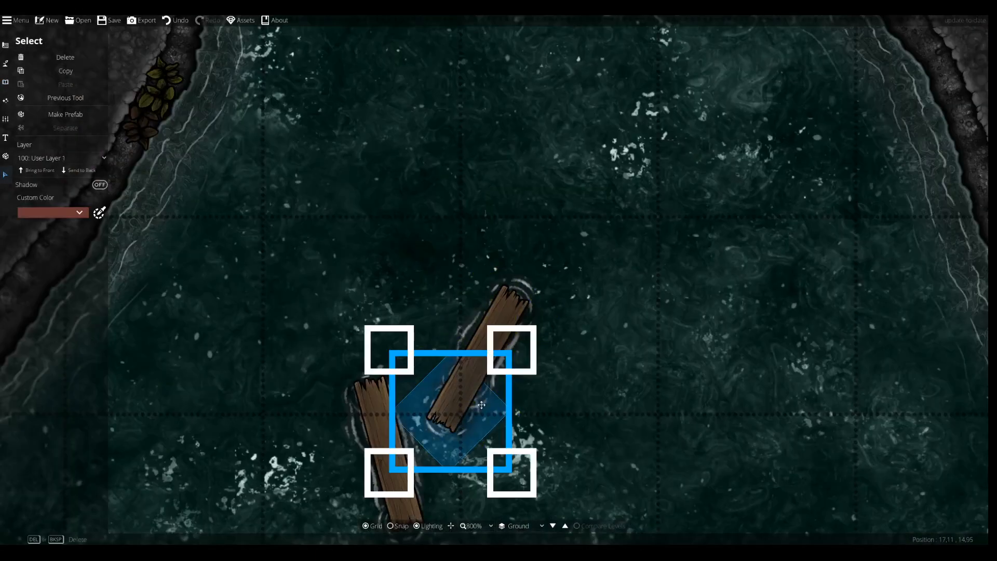
pyautogui.press('Delete')
pyautogui.click(481, 402)
pyautogui.press('Delete')
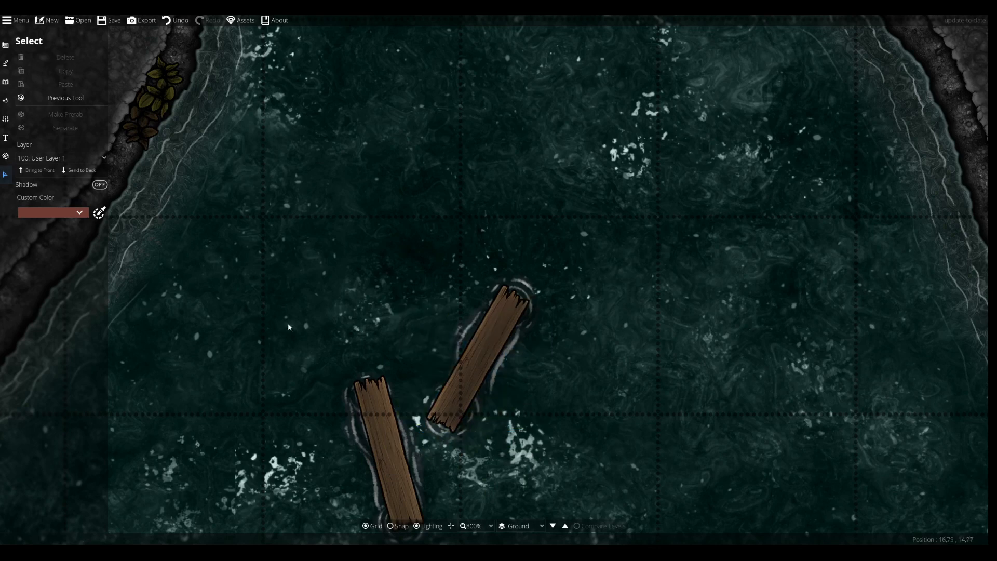
# Place a curved ripple at scale 0.5, rotated -145, along the lower eastern side of the eastern plank.
pyautogui.click(6, 83)
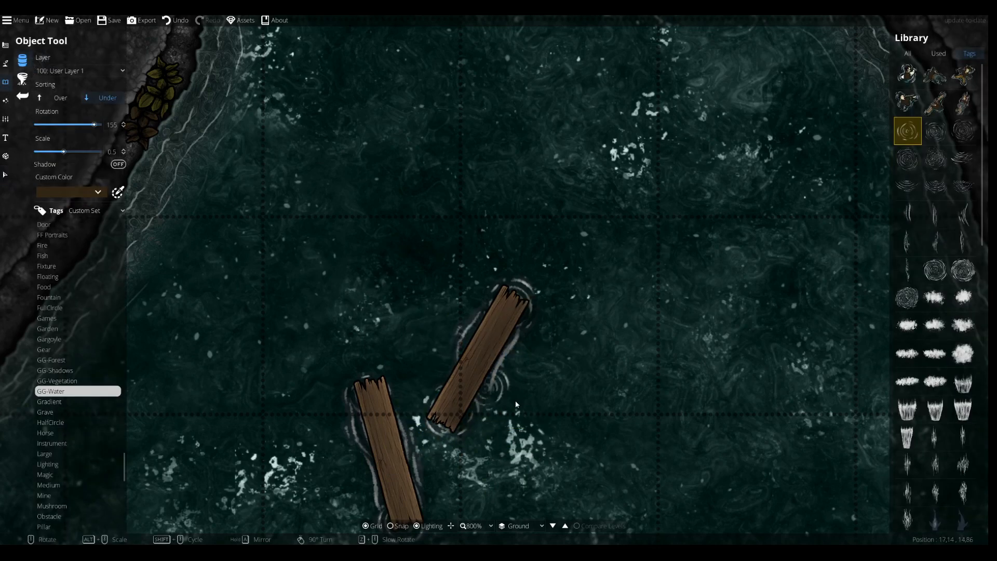
pyautogui.click(908, 215)
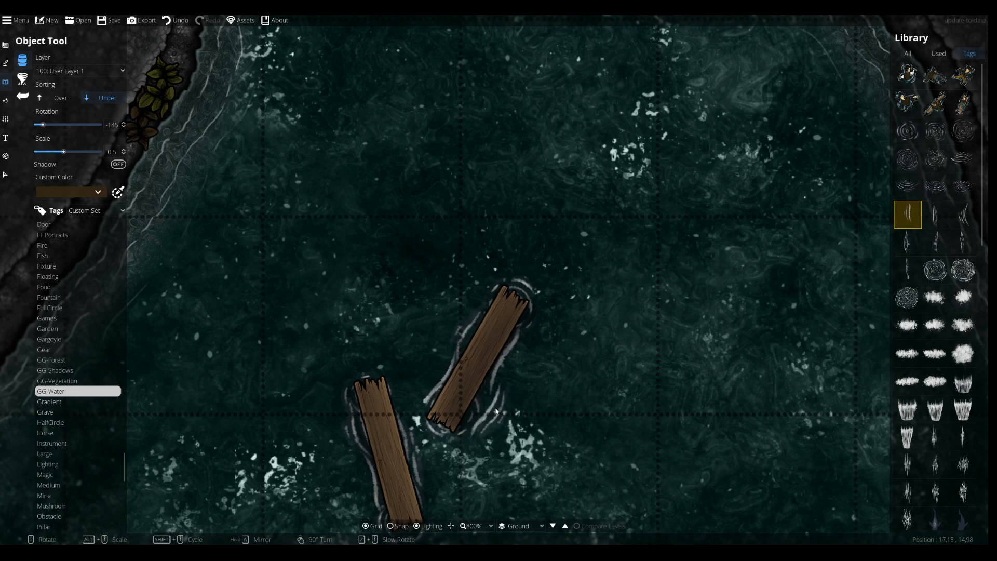
pyautogui.scroll(-6, 599, 412)
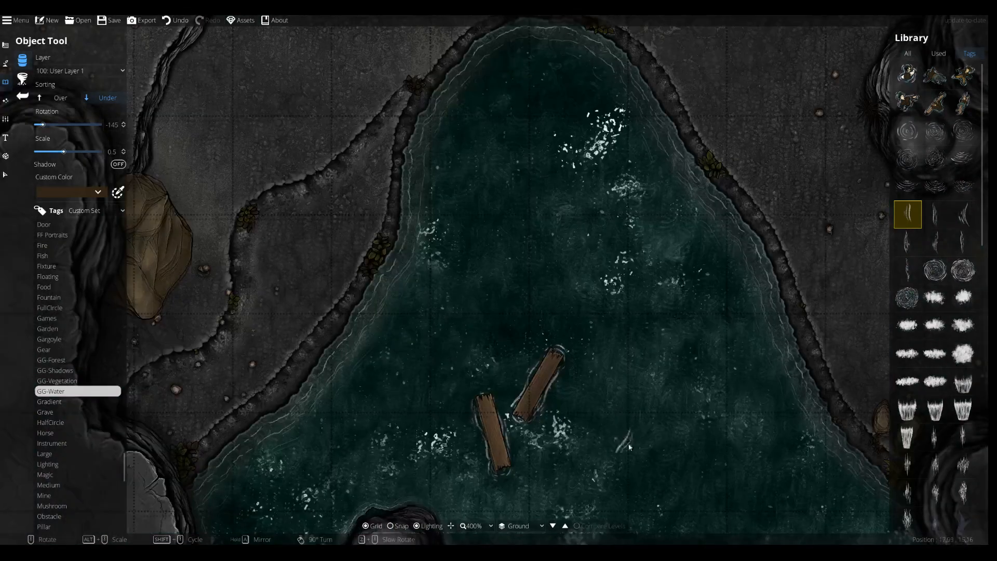
pyautogui.scroll(3, 630, 398)
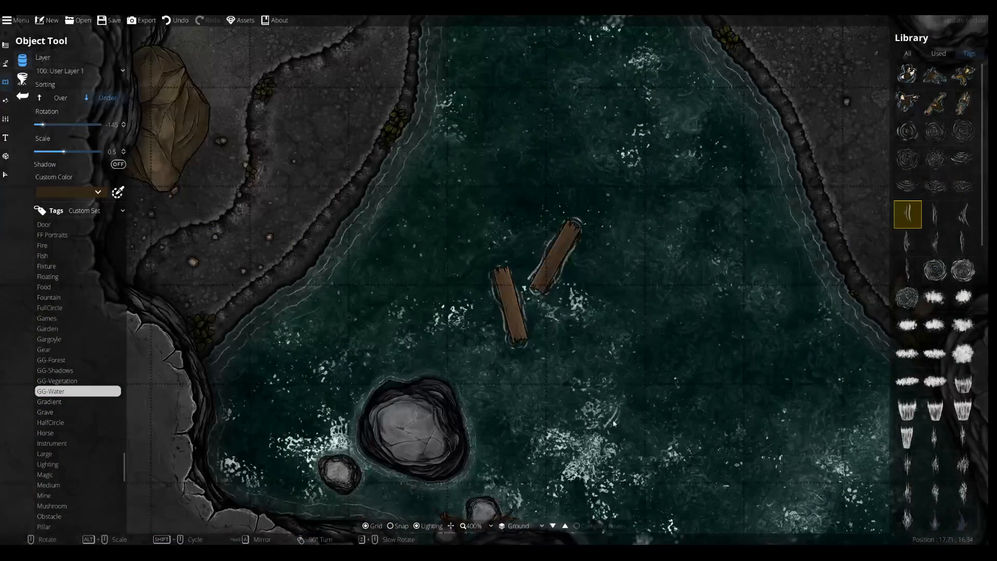
# Examine the ripple and shadow pieces around the western plank, and return to placing GG-Water objects.
pyautogui.click(6, 174)
pyautogui.scroll(3, 434, 288)
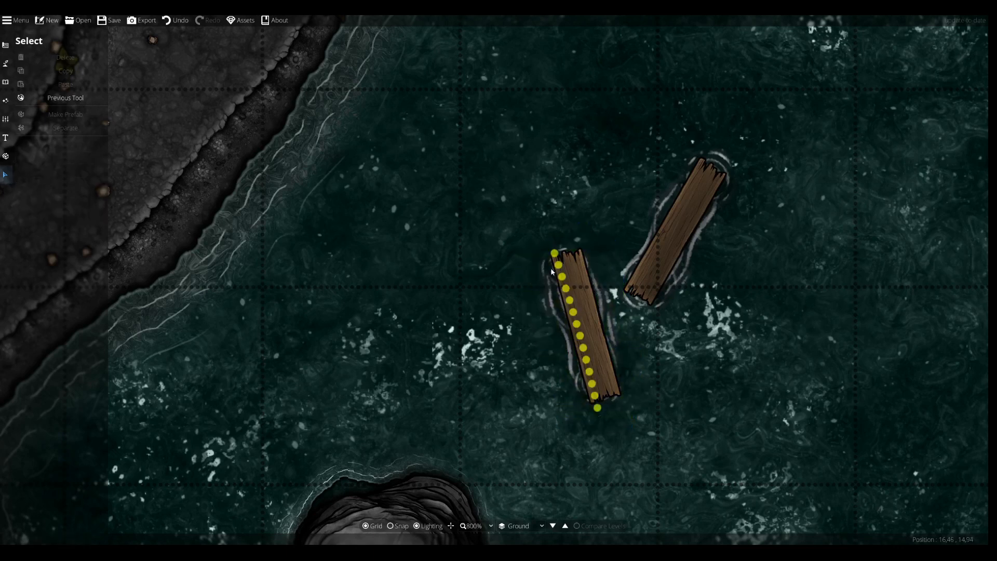
pyautogui.click(5, 82)
pyautogui.click(37, 60)
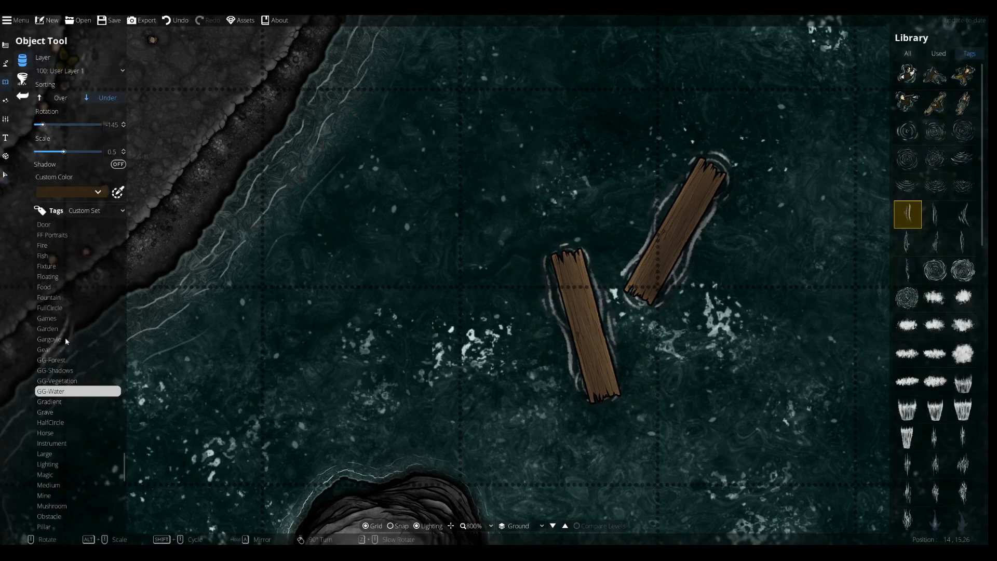
# Browse the custom tags to [FA] Blood and pick a colorable blood puddle for staining the planks.
pyautogui.click(49, 277)
pyautogui.click(50, 339)
pyautogui.click(50, 422)
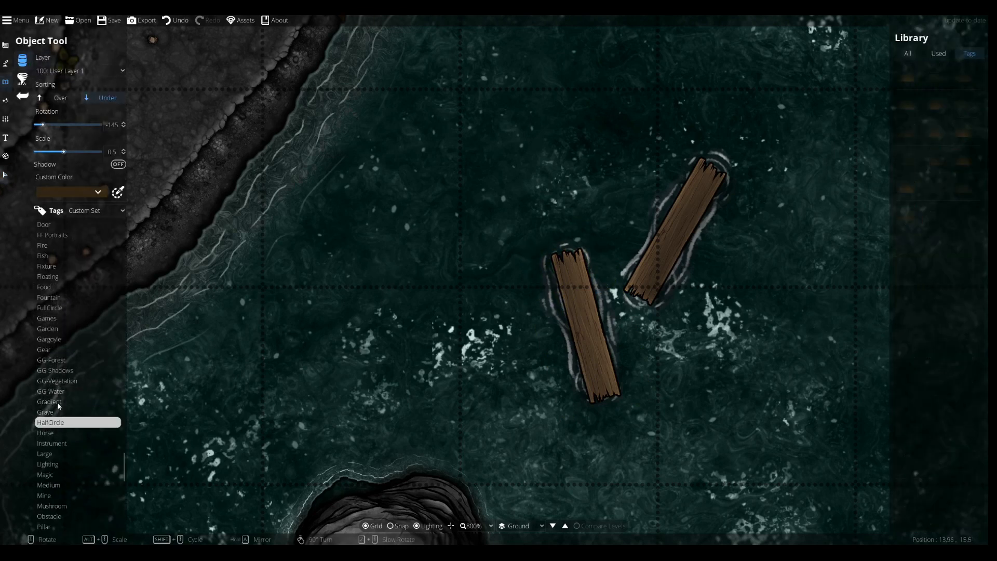
pyautogui.scroll(10, 52, 371)
pyautogui.moveTo(126, 418); pyautogui.dragTo(123, 251)
pyautogui.scroll(3, 76, 286)
pyautogui.click(58, 240)
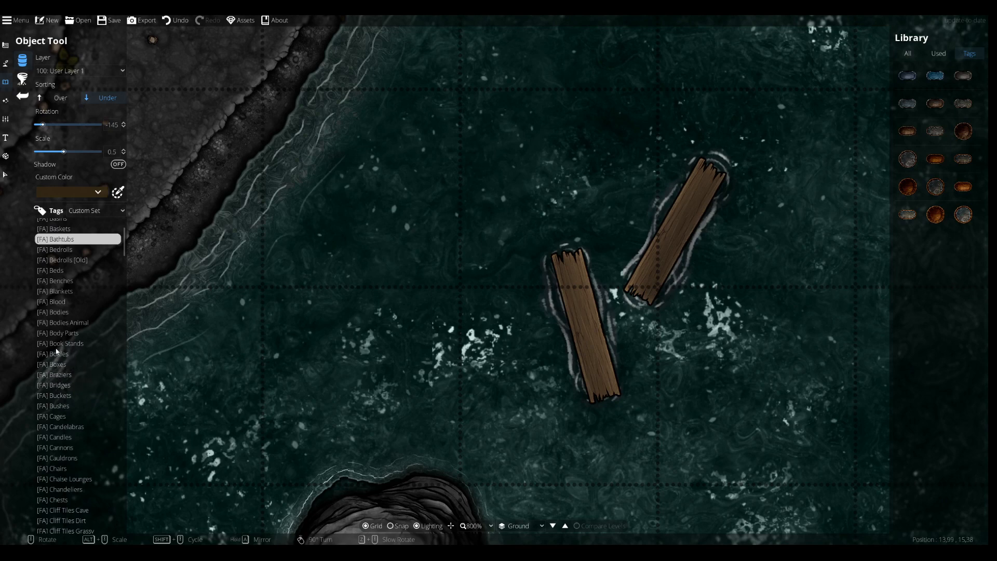
pyautogui.click(54, 302)
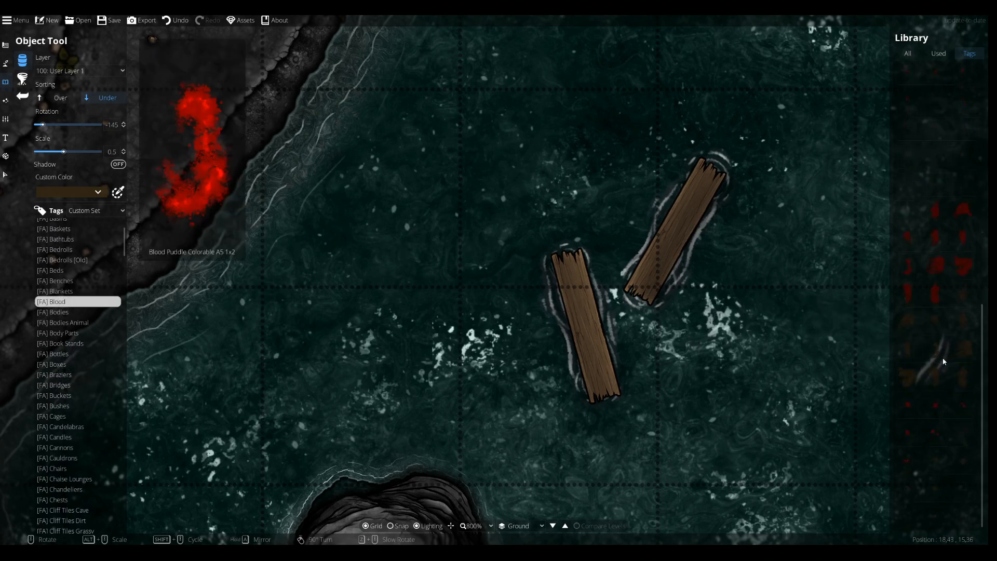
pyautogui.click(961, 294)
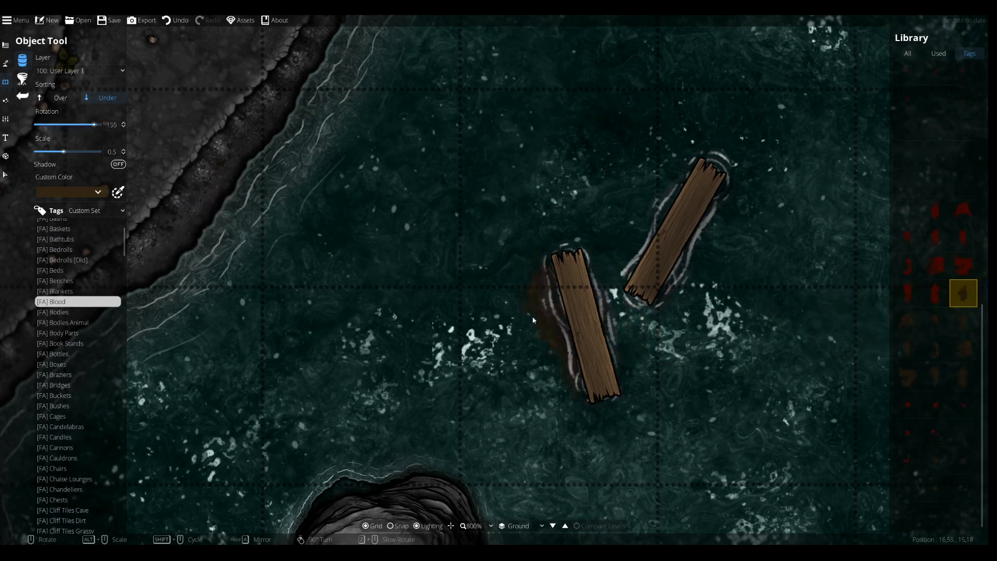
# Set the brown custom color's alpha to 104 and the puddle's sorting to Over.
pyautogui.click(98, 192)
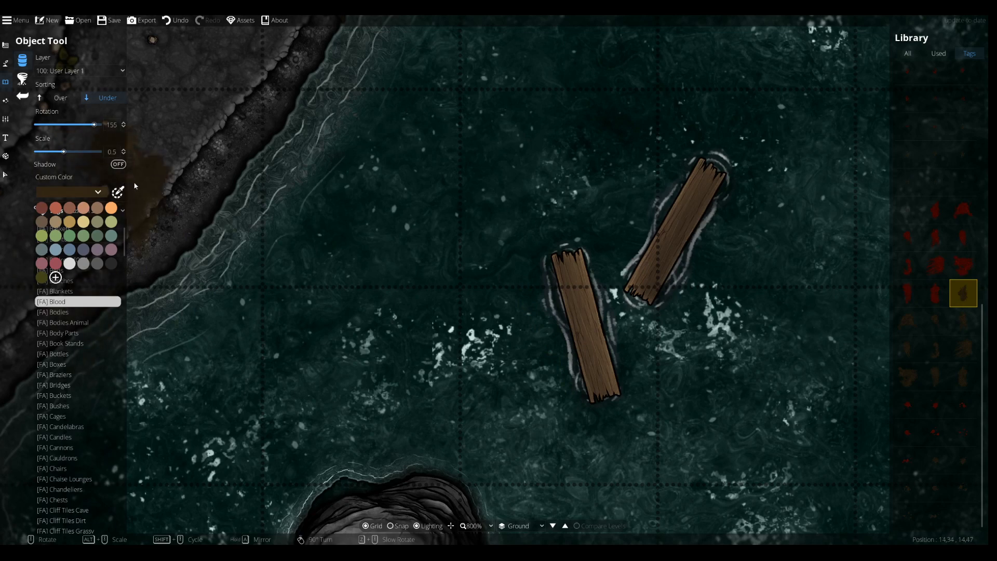
pyautogui.click(117, 208)
pyautogui.click(81, 368)
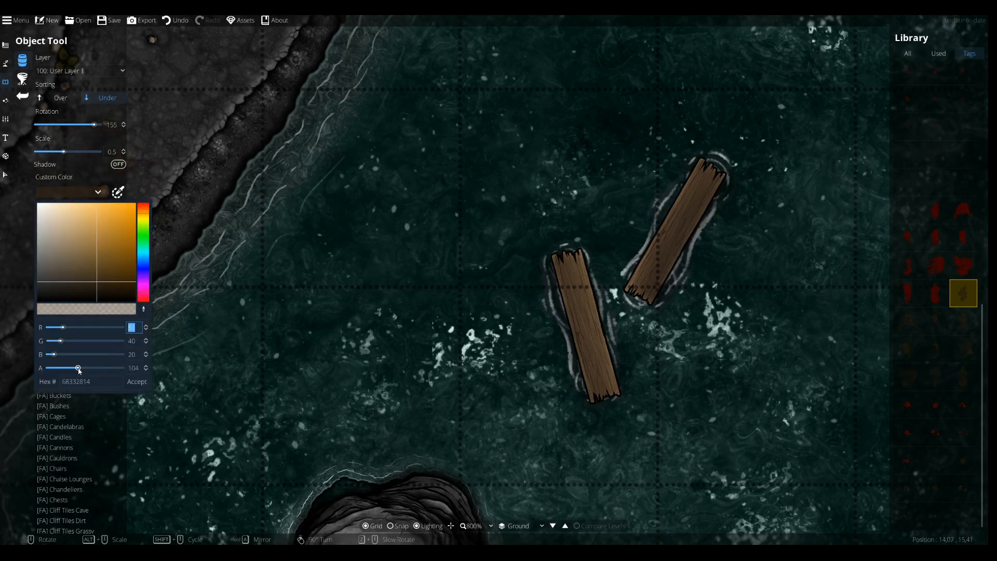
pyautogui.click(138, 384)
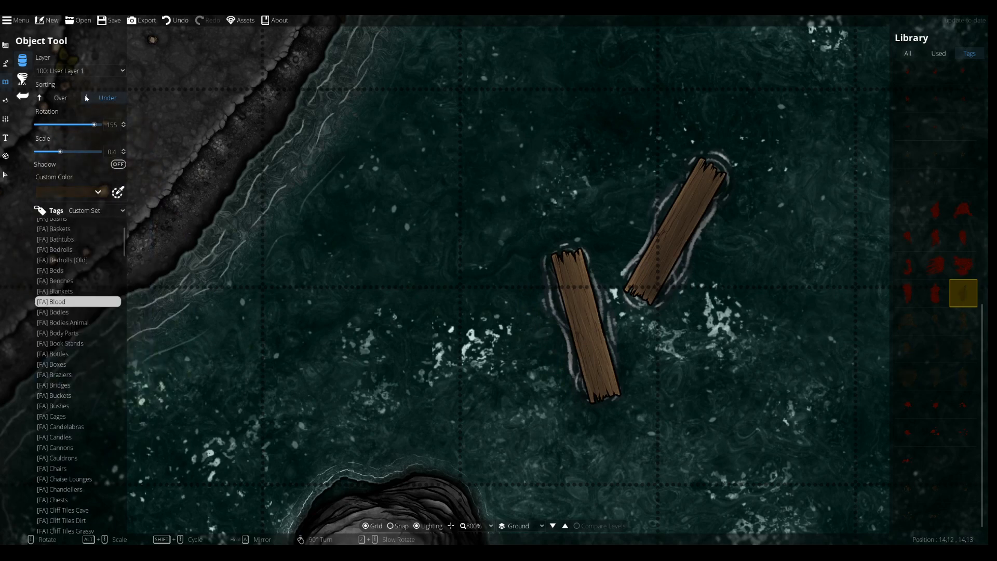
pyautogui.click(82, 71)
pyautogui.click(74, 76)
pyautogui.click(60, 99)
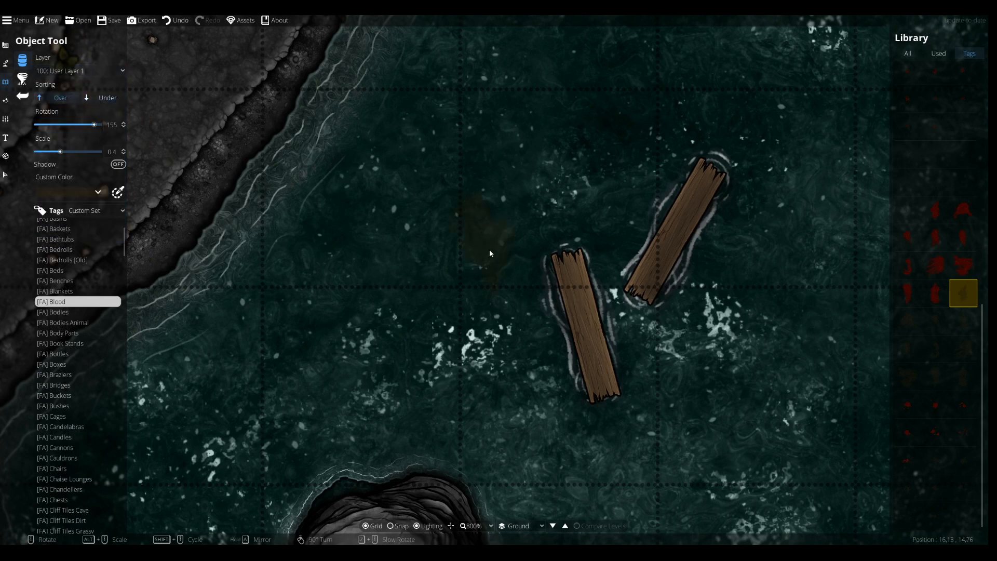
# Stain both floating planks with translucent brown puddles at about scale 0.3, varying the puddle shape and rotation.
pyautogui.scroll(2, 574, 281)
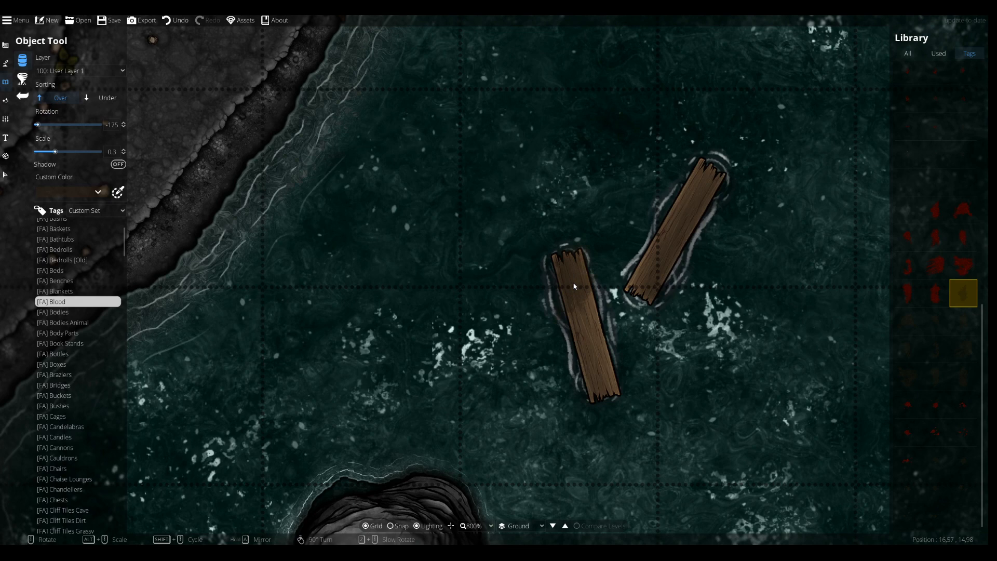
pyautogui.scroll(-1, 588, 323)
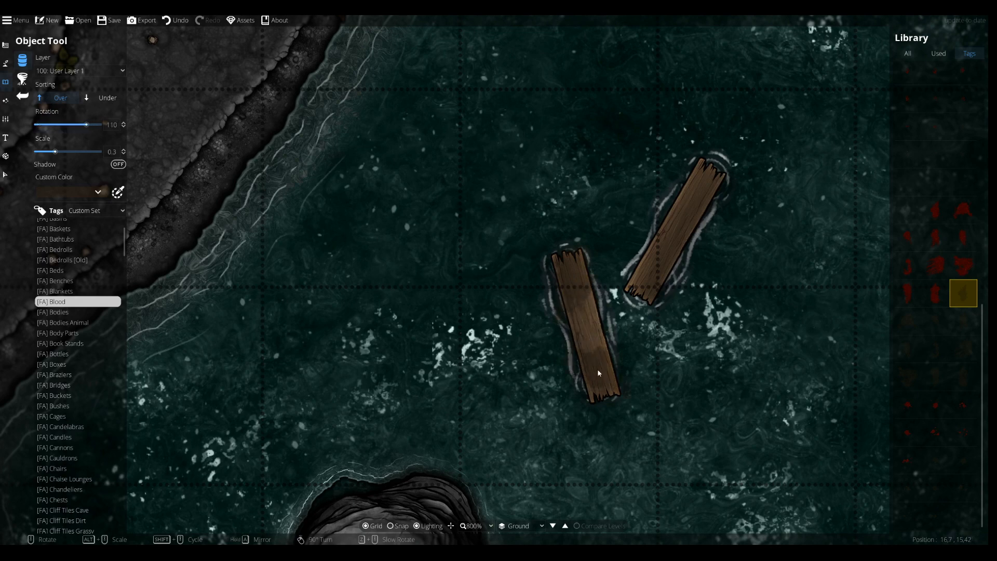
pyautogui.scroll(-11, 592, 368)
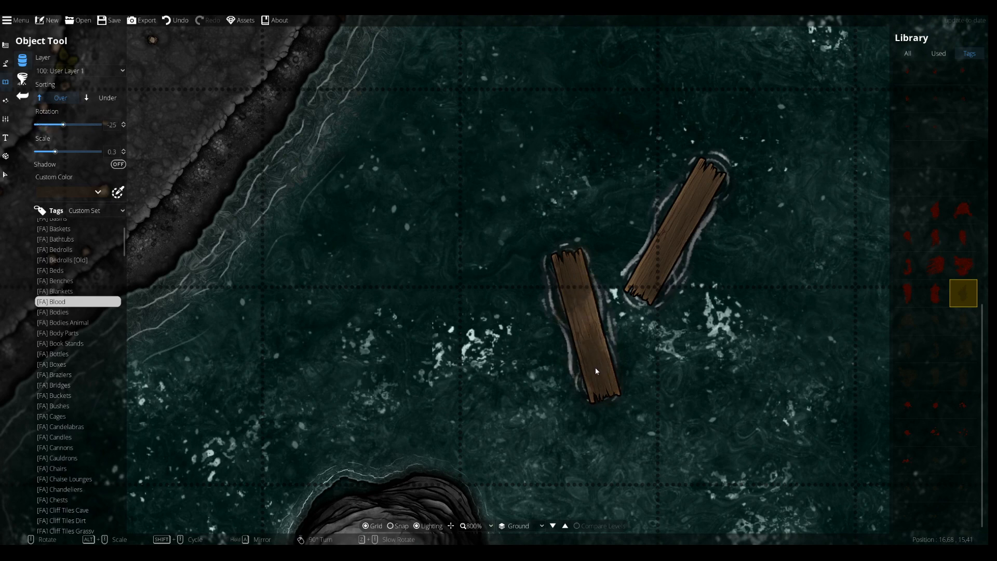
pyautogui.click(936, 321)
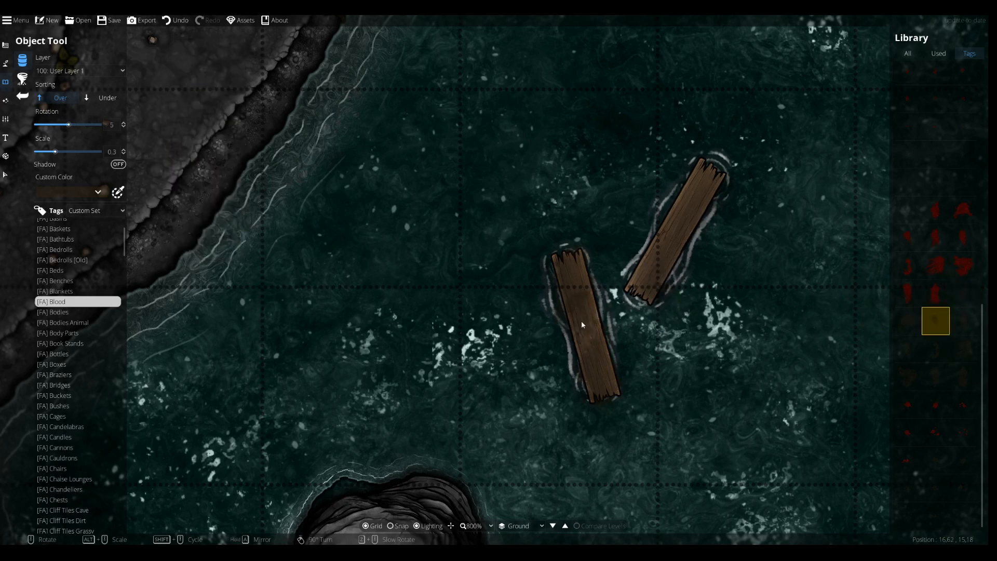
pyautogui.scroll(-9, 605, 371)
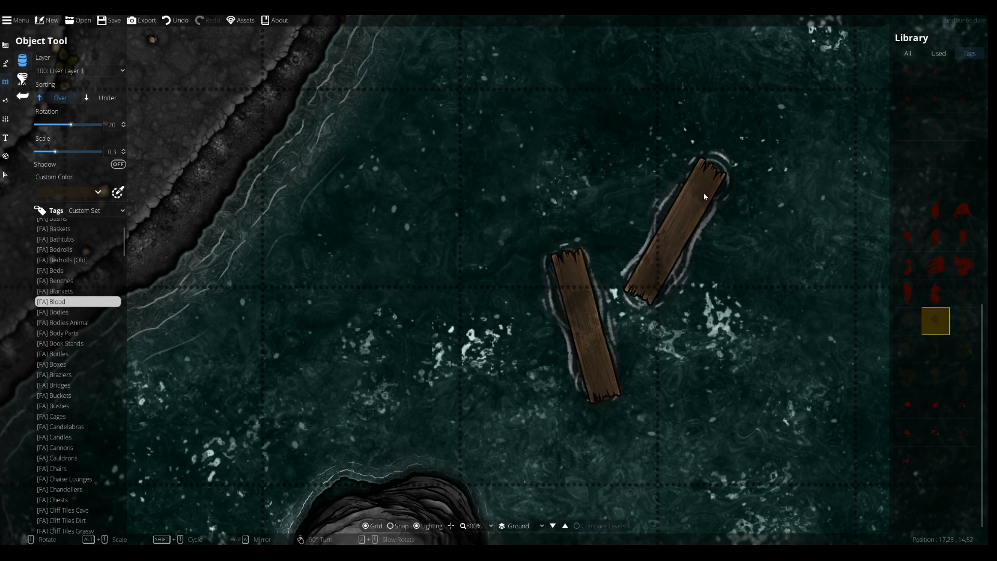
pyautogui.click(959, 346)
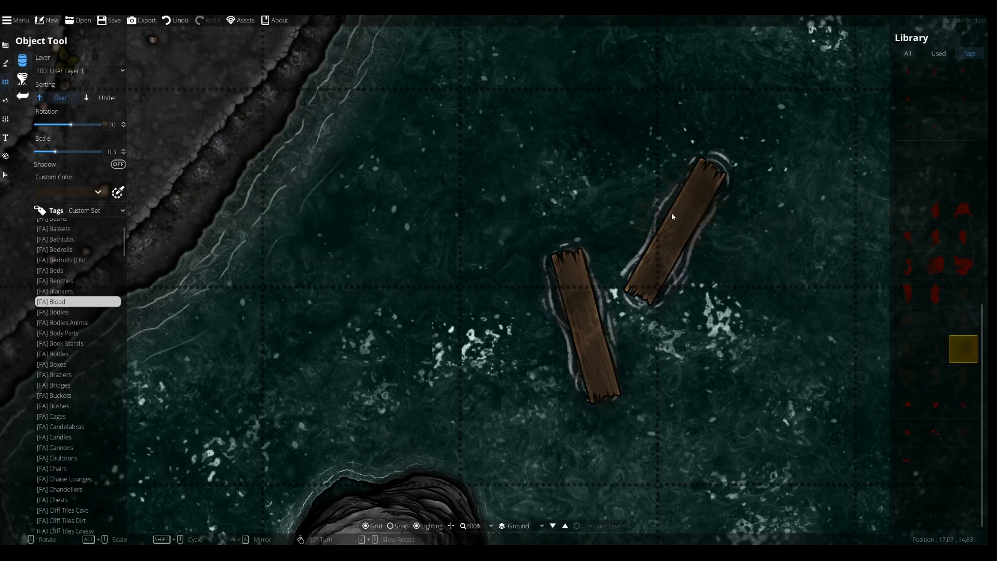
pyautogui.scroll(-1, 683, 228)
pyautogui.scroll(1, 673, 239)
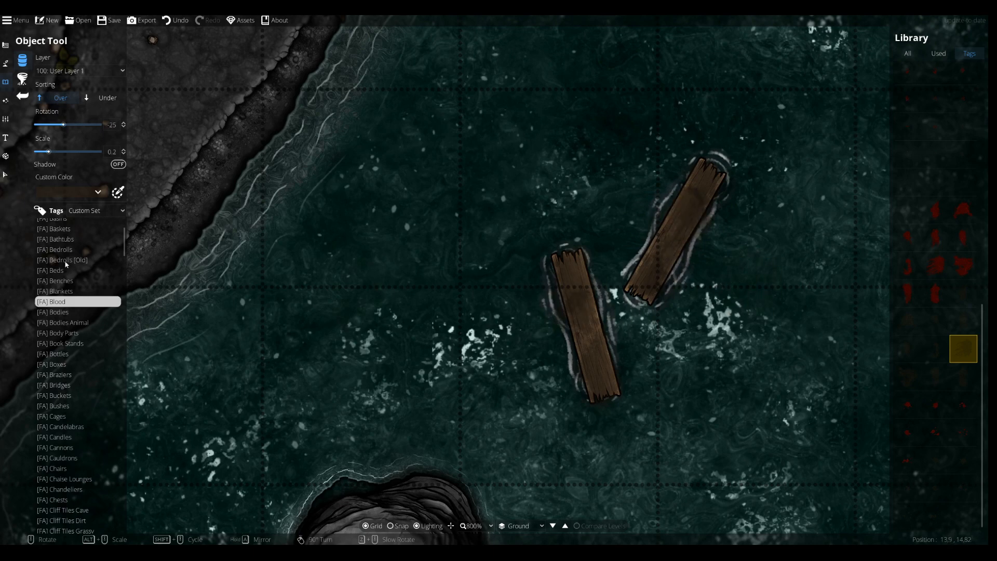
# Switch the puddle's custom color to dark olive and set its alpha to 130.
pyautogui.click(88, 197)
pyautogui.click(39, 282)
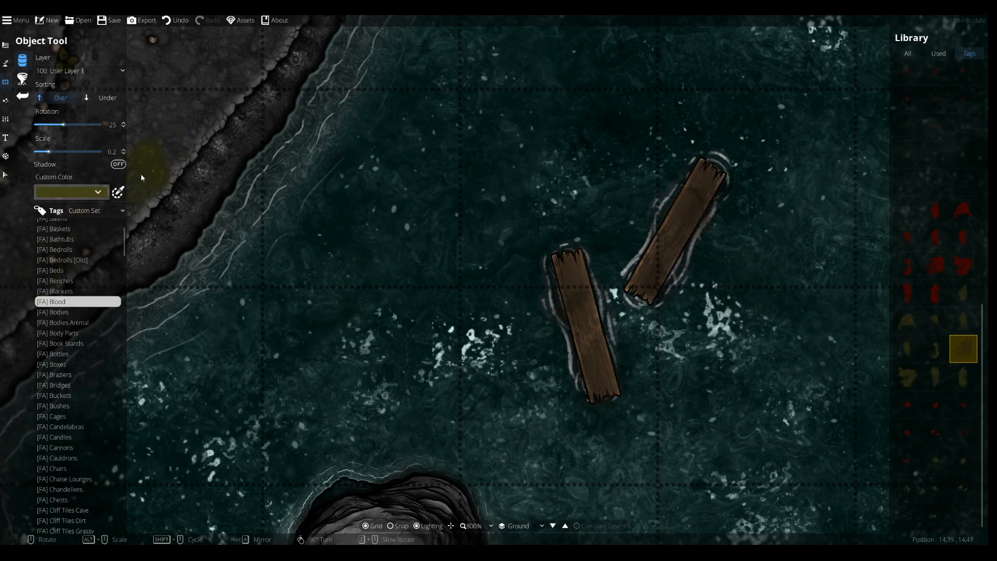
pyautogui.click(118, 193)
pyautogui.click(85, 368)
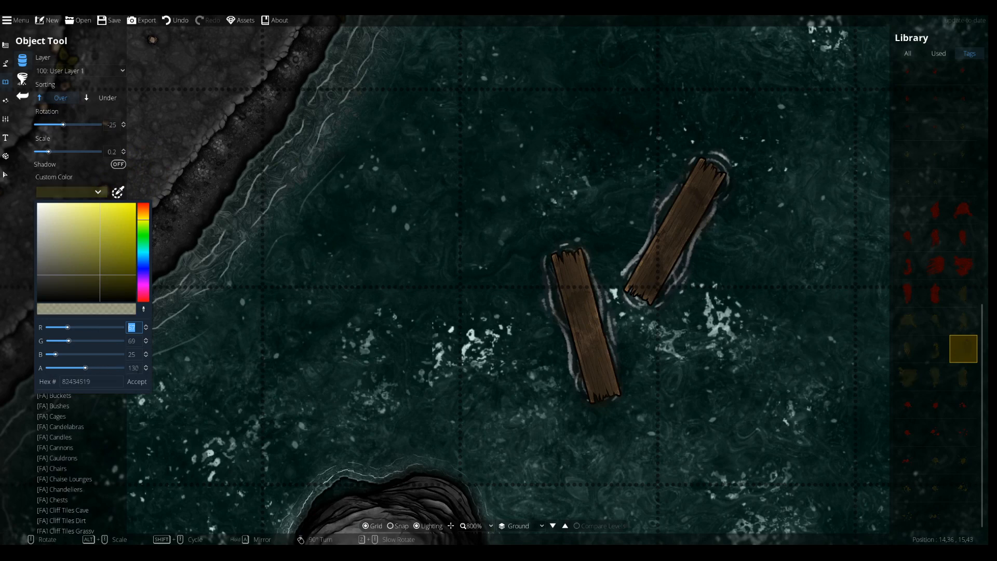
pyautogui.click(137, 381)
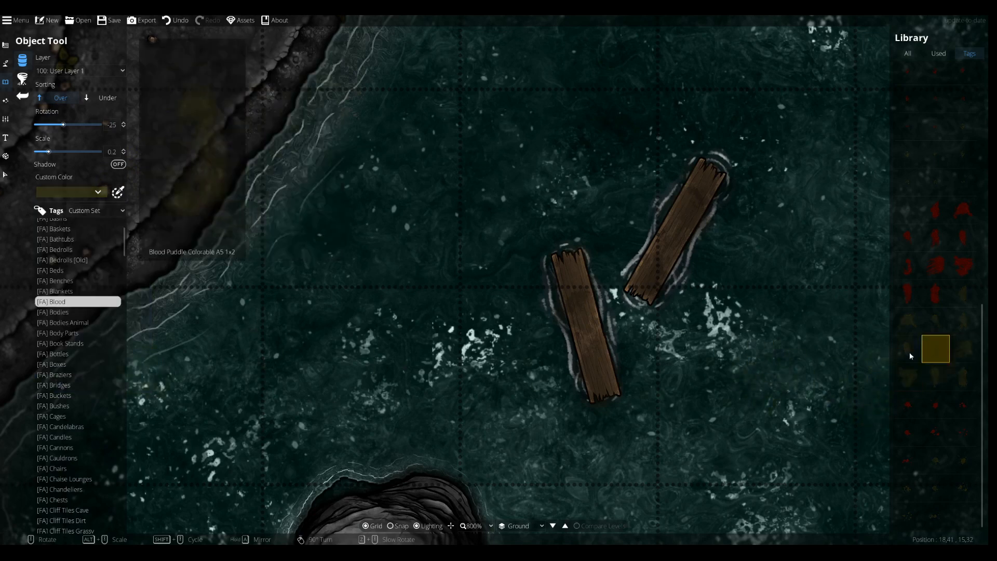
# Add olive puddle stains at scale 0.2 to both planks, using different puddle shapes and rotations.
pyautogui.click(591, 358)
pyautogui.scroll(6, 653, 253)
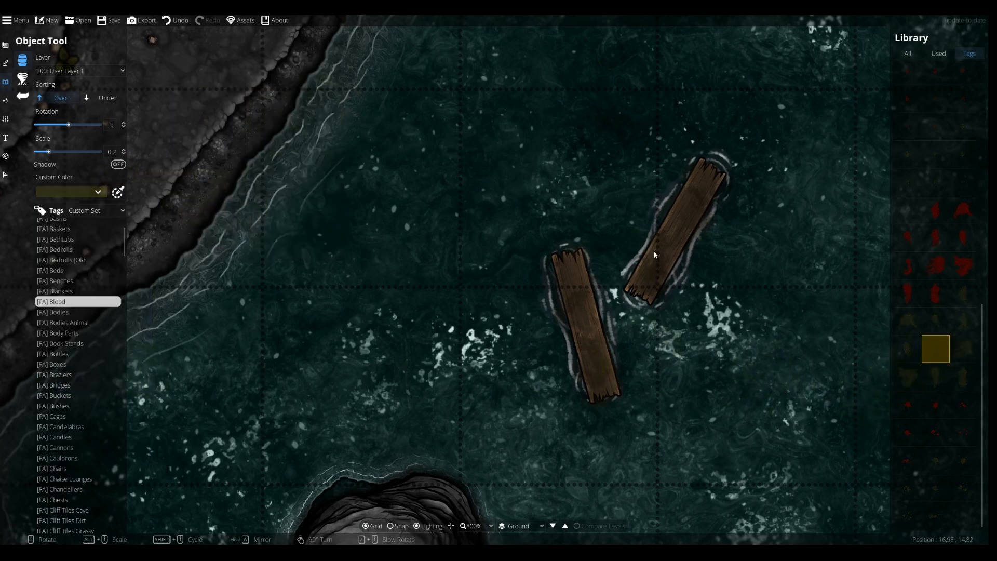
pyautogui.click(962, 296)
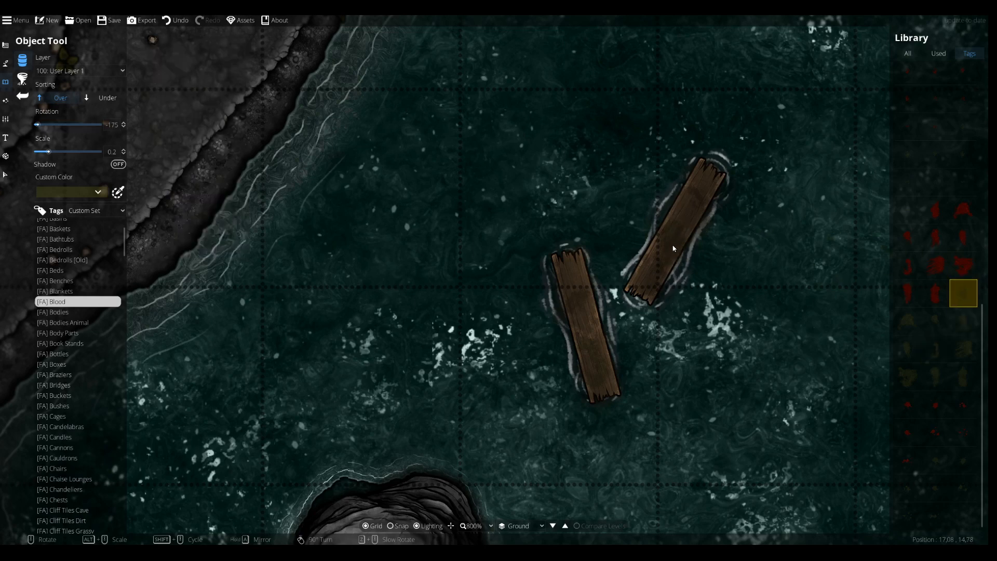
pyautogui.scroll(12, 706, 188)
pyautogui.scroll(-5, 700, 191)
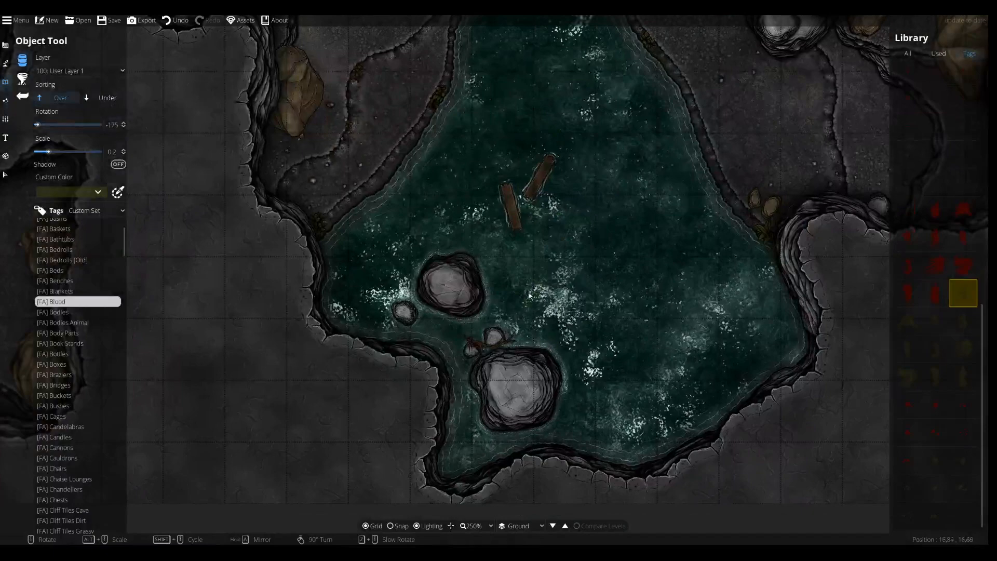
# Examine the pool, its shoreline and the surrounding cave ledges for areas that still need detail.
pyautogui.moveTo(542, 322); pyautogui.dragTo(602, 506)
pyautogui.moveTo(644, 316); pyautogui.dragTo(524, 233)
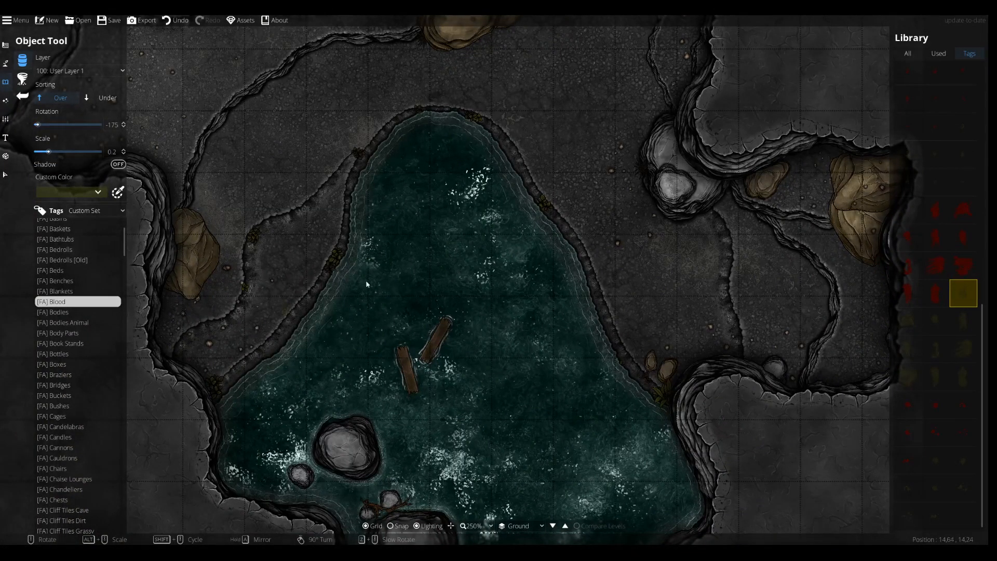
pyautogui.moveTo(425, 165); pyautogui.dragTo(608, 156)
pyautogui.moveTo(453, 307); pyautogui.dragTo(716, 354)
pyautogui.moveTo(303, 239); pyautogui.dragTo(648, 453)
pyautogui.moveTo(528, 382); pyautogui.dragTo(21, 123)
pyautogui.moveTo(605, 337); pyautogui.dragTo(348, 159)
pyautogui.moveTo(358, 312); pyautogui.dragTo(624, 336)
pyautogui.moveTo(311, 244); pyautogui.dragTo(670, 324)
pyautogui.moveTo(427, 313); pyautogui.dragTo(265, 275)
pyautogui.moveTo(675, 285); pyautogui.dragTo(313, 326)
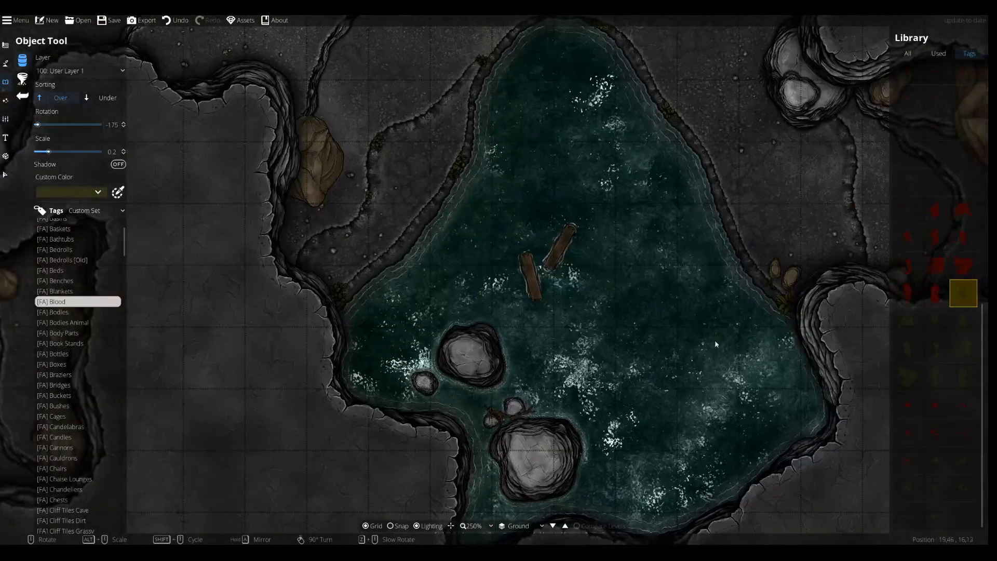
pyautogui.moveTo(657, 220); pyautogui.dragTo(588, 465)
pyautogui.moveTo(492, 253); pyautogui.dragTo(531, 538)
pyautogui.moveTo(392, 268); pyautogui.dragTo(739, 68)
pyautogui.moveTo(728, 344); pyautogui.dragTo(332, 65)
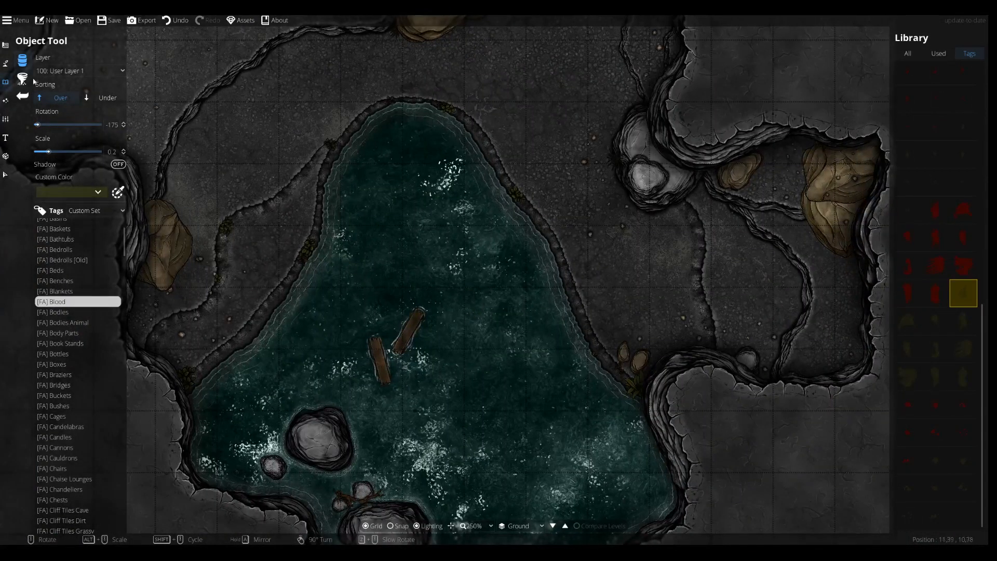
# Search the whole object library for plant and pick a colorable leafy plant.
pyautogui.click(61, 344)
pyautogui.click(908, 54)
pyautogui.doubleClick(932, 67)
pyautogui.write('plant')
pyautogui.scroll(-10, 930, 281)
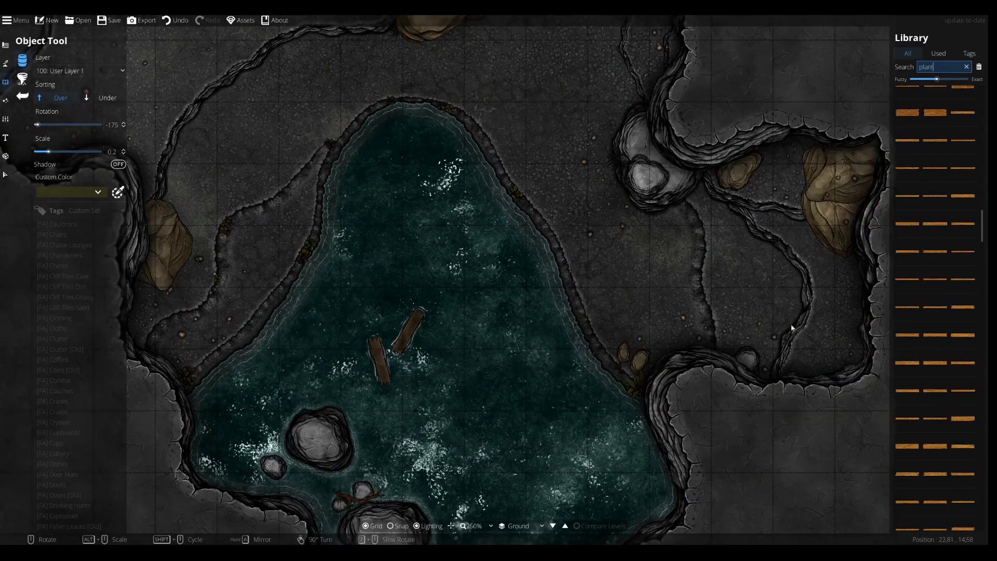
pyautogui.scroll(-10, 958, 311)
pyautogui.click(964, 421)
pyautogui.scroll(7, 653, 224)
pyautogui.scroll(5, 664, 219)
pyautogui.click(97, 192)
pyautogui.scroll(-5, 568, 439)
# Place small leafy plants along the ledge west of the pool, on User Layer 2 with sorting Under.
pyautogui.moveTo(549, 356); pyautogui.dragTo(877, 520)
pyautogui.keyDown('shift'); pyautogui.scroll(2, 608, 115); pyautogui.keyUp('shift')
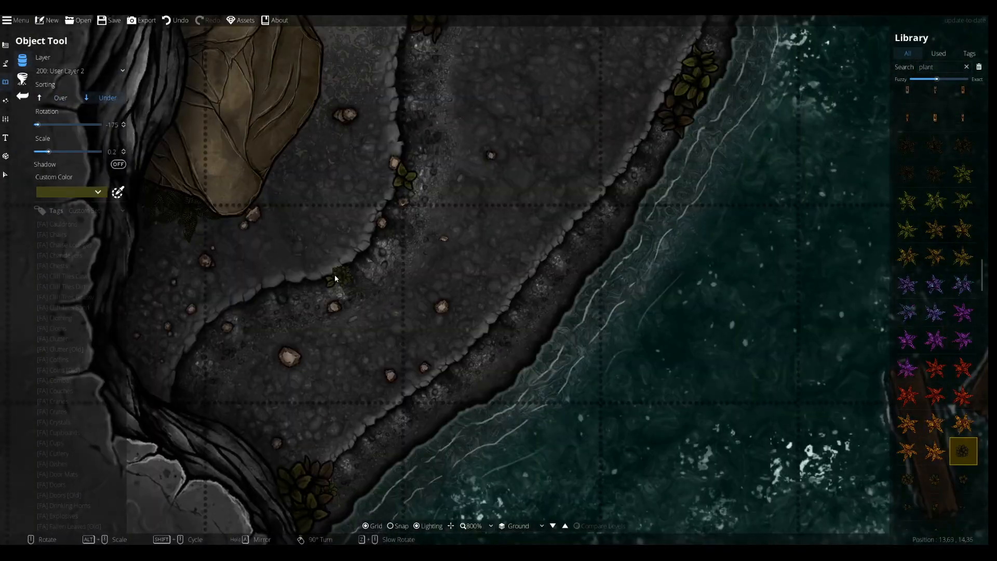
pyautogui.click(335, 281)
pyautogui.click(389, 239)
pyautogui.keyDown('shift'); pyautogui.scroll(-1, 434, 401); pyautogui.keyUp('shift')
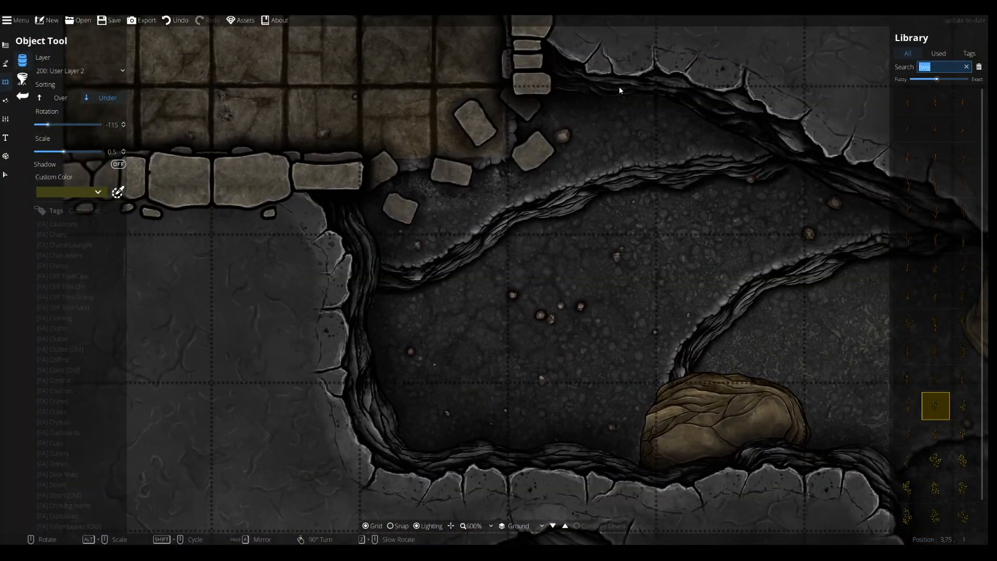
# Search the library for crate and place a long wooden crate rotated -160, scale 0.9, in the cave corner below the broken wall.
pyautogui.write('crate')
pyautogui.scroll(-10, 934, 389)
pyautogui.click(907, 123)
pyautogui.click(907, 208)
pyautogui.click(499, 369)
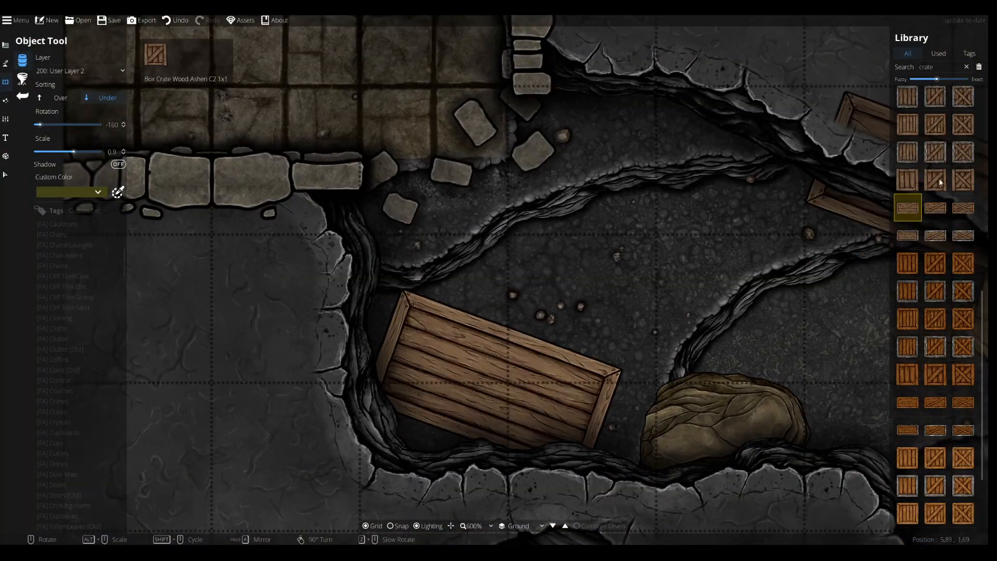
# Set the sorting to Over and stack a metal-edged crate and an orange wooden crate on the long crate.
pyautogui.click(963, 180)
pyautogui.click(60, 97)
pyautogui.click(907, 152)
pyautogui.click(433, 353)
pyautogui.click(935, 264)
pyautogui.click(518, 408)
# Search the library for tools and place a scatter of nails on the eastern end of the long crate.
pyautogui.doubleClick(926, 67)
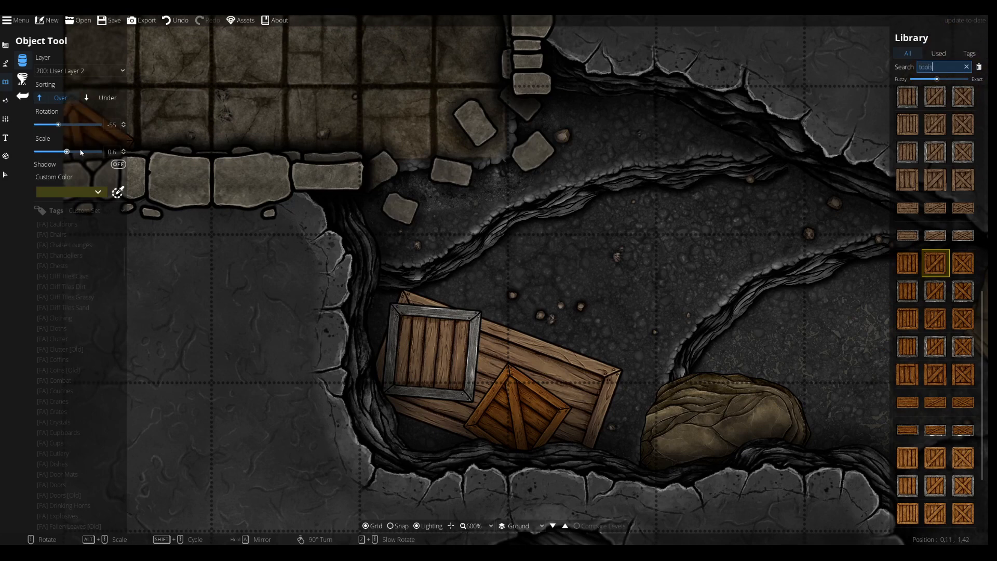
pyautogui.write('tools')
pyautogui.scroll(-5, 935, 291)
pyautogui.click(935, 291)
pyautogui.click(572, 383)
pyautogui.click(963, 262)
pyautogui.click(907, 318)
pyautogui.click(521, 345)
pyautogui.click(175, 20)
# Place a hammer beside the nails on the long crate and a curved tool on the orange crate.
pyautogui.click(963, 430)
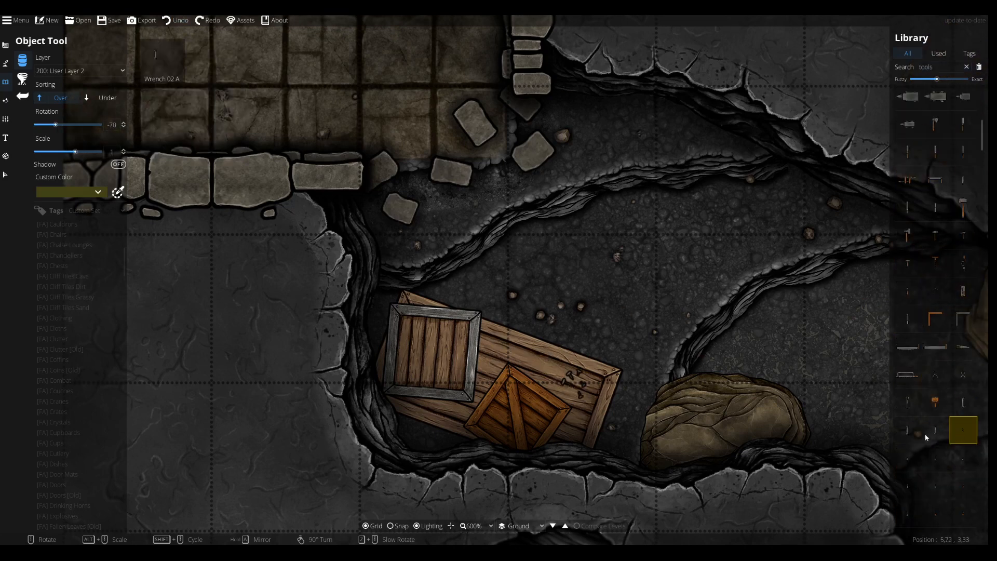
pyautogui.scroll(-6, 929, 415)
pyautogui.click(936, 404)
pyautogui.click(907, 432)
pyautogui.scroll(3, 540, 360)
pyautogui.click(542, 363)
# Return to the [FA] Blood tag and pick a colorable blood puddle.
pyautogui.doubleClick(926, 67)
pyautogui.click(970, 54)
pyautogui.click(57, 296)
pyautogui.scroll(3, 55, 311)
pyautogui.click(55, 278)
pyautogui.click(52, 341)
pyautogui.click(935, 158)
pyautogui.scroll(-8, 952, 423)
pyautogui.click(963, 349)
# Lower the custom color's alpha and stain the stacked crates with puddles, changing the color and puddle shape in between.
pyautogui.click(97, 192)
pyautogui.moveTo(94, 367)
pyautogui.mouseDown()
pyautogui.moveTo(67, 367)
pyautogui.moveTo(89, 368)
pyautogui.mouseUp()
pyautogui.click(441, 384)
pyautogui.scroll(-5, 585, 410)
pyautogui.scroll(1, 513, 378)
pyautogui.click(97, 192)
pyautogui.click(55, 278)
pyautogui.click(935, 348)
pyautogui.click(591, 383)
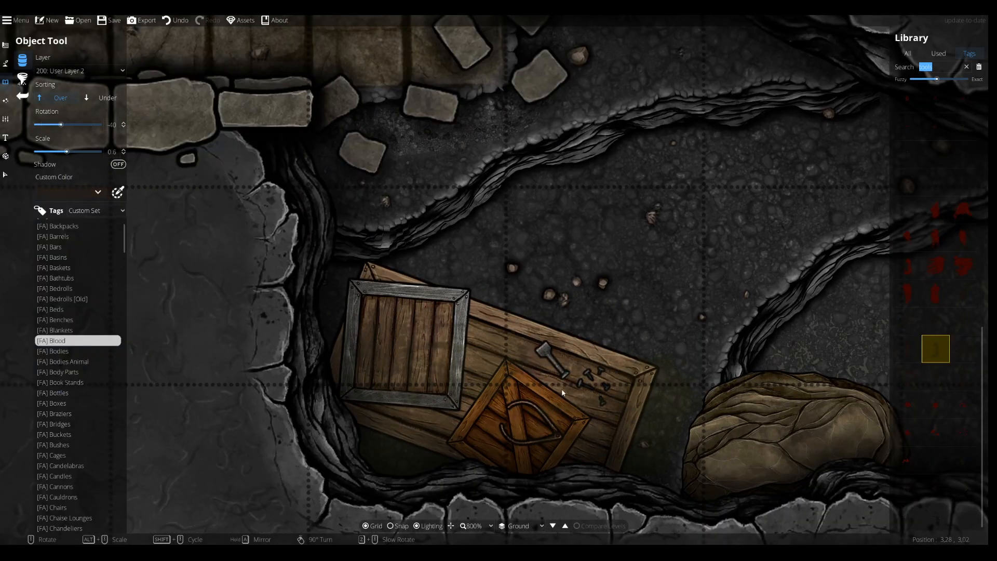
# Add further puddle stains around the orange crate, using other puddle shapes and rotations.
pyautogui.click(963, 376)
pyautogui.scroll(3, 590, 340)
pyautogui.scroll(11, 487, 345)
pyautogui.click(496, 416)
pyautogui.scroll(-2, 514, 408)
pyautogui.moveTo(514, 408); pyautogui.dragTo(566, 367)
pyautogui.click(935, 377)
pyautogui.scroll(-3, 508, 262)
# Select and delete the unwanted pieces on the cave floor northwest of the pool.
pyautogui.moveTo(649, 441); pyautogui.dragTo(530, 341)
pyautogui.scroll(-3, 672, 372)
pyautogui.scroll(4, 534, 332)
pyautogui.press('s')
pyautogui.click(545, 211)
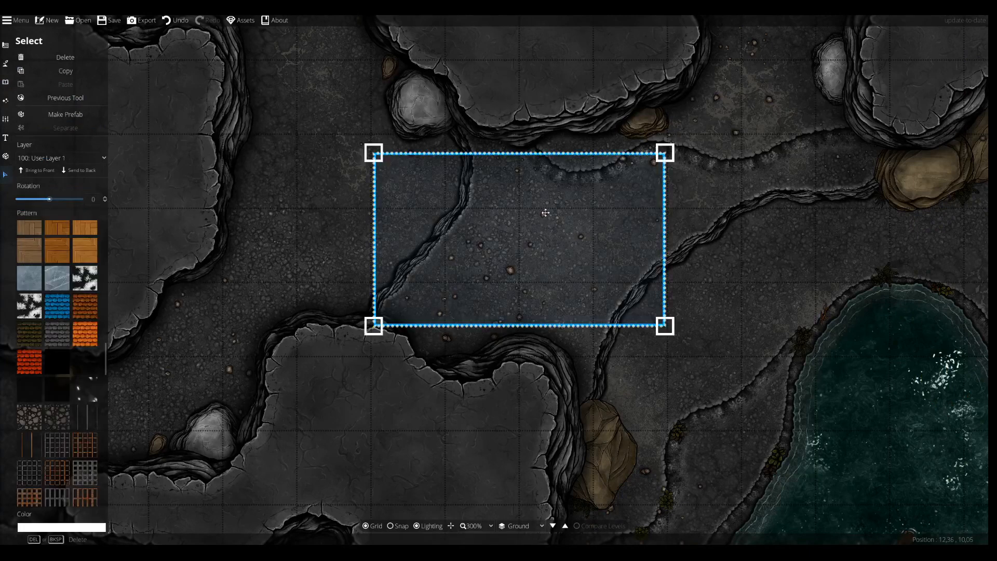
pyautogui.click(524, 269)
pyautogui.moveTo(668, 154); pyautogui.dragTo(608, 275)
pyautogui.press('Delete')
pyautogui.moveTo(701, 164); pyautogui.dragTo(592, 298)
pyautogui.click(592, 298)
pyautogui.press('Delete')
pyautogui.click(612, 352)
pyautogui.press('Delete')
pyautogui.moveTo(597, 83); pyautogui.dragTo(453, 378)
pyautogui.click(454, 378)
pyautogui.press('Delete')
pyautogui.click(708, 307)
pyautogui.hotkey('ctrl', 'z')
# Select and delete another unwanted piece on the cave floor.
pyautogui.moveTo(713, 518); pyautogui.dragTo(585, 279)
pyautogui.click(585, 278)
pyautogui.press('Delete')
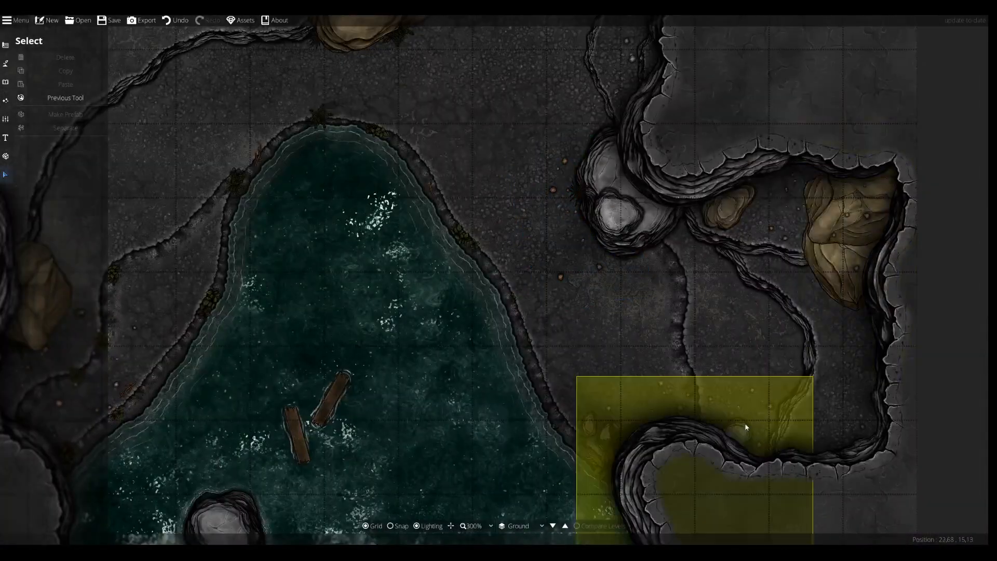
# Return to placing objects, search the library for plant, and pick a colorable scattered-leaf plant.
pyautogui.moveTo(254, 266); pyautogui.dragTo(447, 143)
pyautogui.scroll(4, 673, 369)
pyautogui.click(6, 82)
pyautogui.click(21, 62)
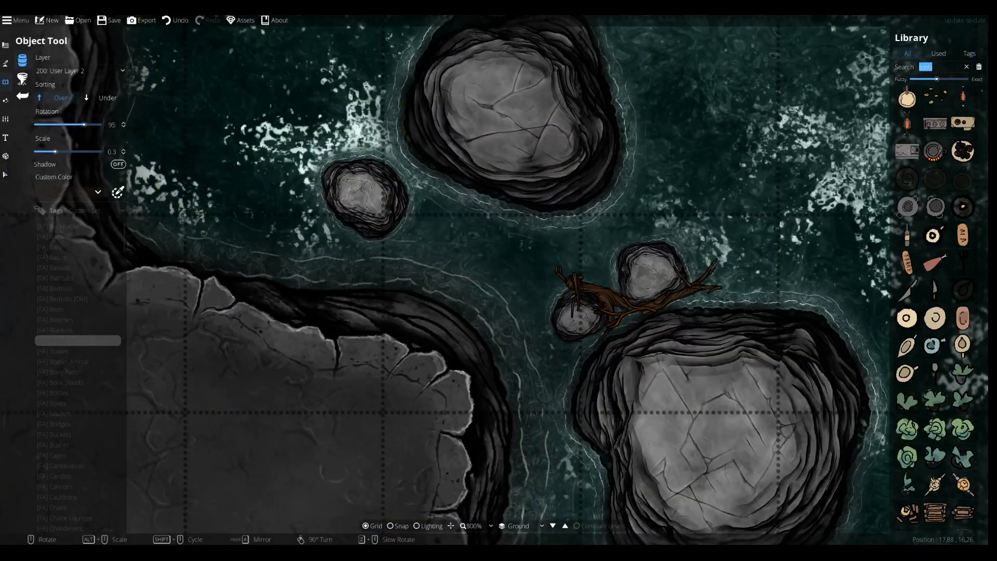
pyautogui.write('plant')
pyautogui.scroll(-20, 935, 312)
pyautogui.click(964, 125)
pyautogui.scroll(-4, 434, 227)
pyautogui.scroll(4, 434, 226)
# Give the plant a dark olive custom color, assign it to User Layer 1, and place it by the ledge's western end.
pyautogui.click(98, 192)
pyautogui.click(76, 241)
pyautogui.click(98, 192)
pyautogui.click(78, 250)
pyautogui.click(104, 71)
pyautogui.click(68, 107)
pyautogui.scroll(-1, 217, 192)
pyautogui.click(220, 184)
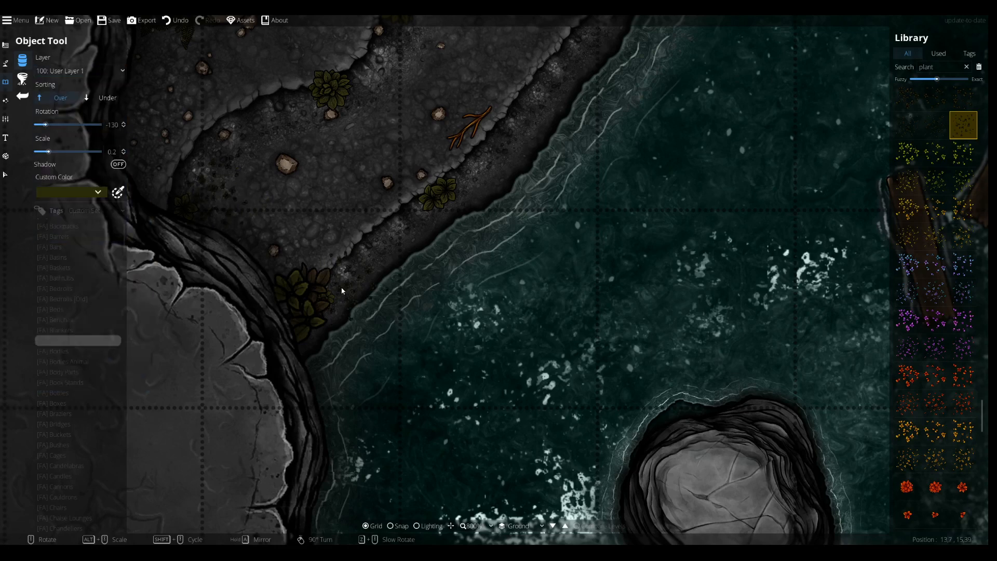
# Place another dark olive scattered-leaf patch at scale 0.2 beside the leafy plants at the ledge's western end.
pyautogui.click(341, 290)
pyautogui.scroll(4, 342, 267)
pyautogui.scroll(3, 318, 318)
pyautogui.moveTo(533, 115); pyautogui.dragTo(430, 322)
pyautogui.moveTo(556, 154); pyautogui.dragTo(526, 407)
pyautogui.moveTo(509, 173); pyautogui.dragTo(346, 372)
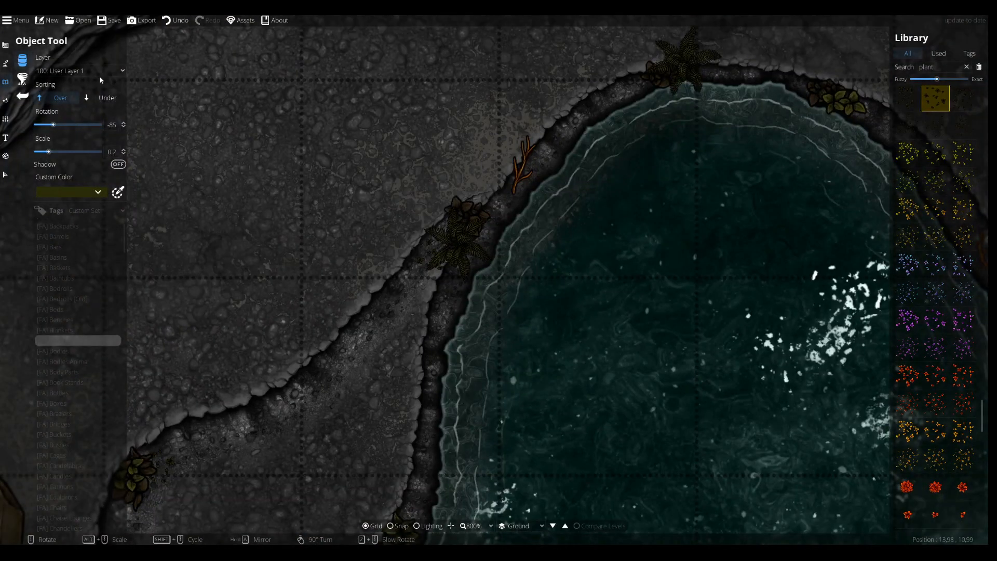
# Add a scattered-leaf patch at scale 0.2 on the rocky bank along the pool's eastern side.
pyautogui.moveTo(744, 97); pyautogui.dragTo(534, 216)
pyautogui.moveTo(850, 460); pyautogui.dragTo(333, 74)
pyautogui.rightClick(470, 284)
pyautogui.click(469, 282)
pyautogui.scroll(3, 952, 231)
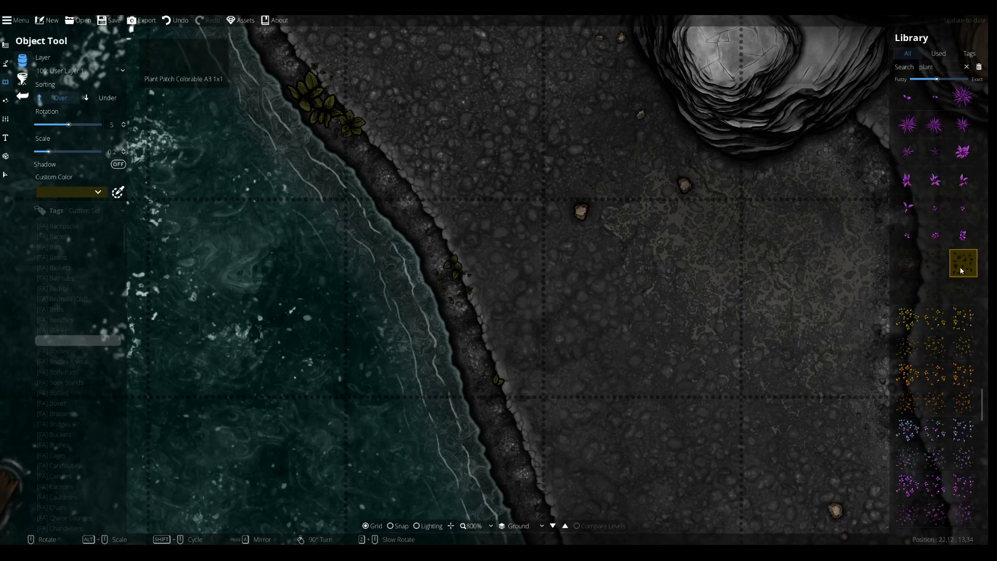
# Pick Plant Patch Colorable A3 and place it in dark olive at scale 0.4 along the crate stash's eastern edge.
pyautogui.click(963, 264)
pyautogui.scroll(-5, 365, 274)
pyautogui.moveTo(365, 273); pyautogui.dragTo(602, 343)
pyautogui.scroll(5, 350, 68)
pyautogui.scroll(3, 501, 62)
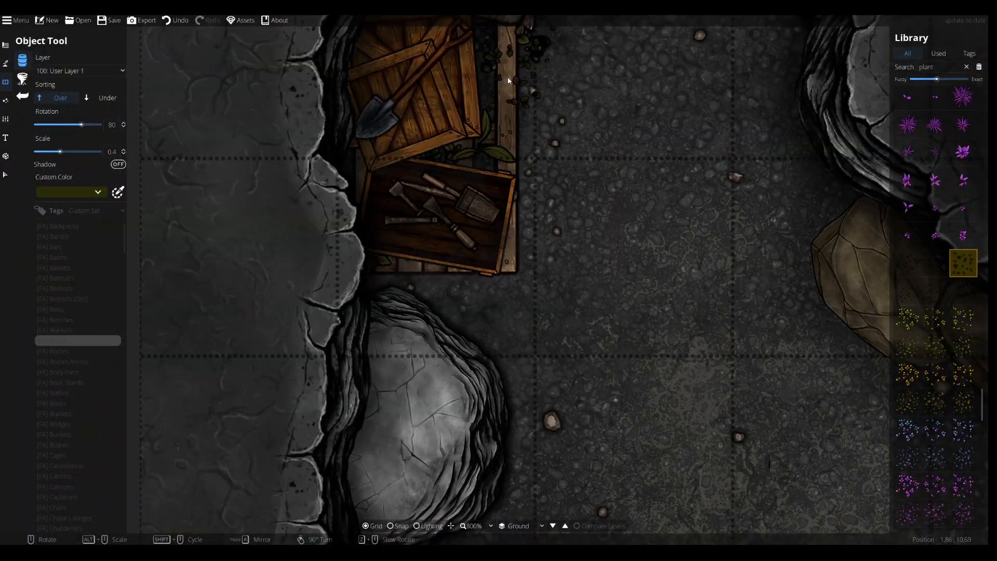
pyautogui.click(509, 80)
pyautogui.scroll(-4, 508, 80)
pyautogui.moveTo(508, 81); pyautogui.dragTo(484, 385)
pyautogui.moveTo(597, 62); pyautogui.dragTo(497, 499)
pyautogui.scroll(7, 530, 319)
# Pick a different colorable leafy plant and place it in dark olive at scale 0.4 around the boulder west of the pool.
pyautogui.click(907, 291)
pyautogui.click(934, 164)
pyautogui.scroll(8, 935, 165)
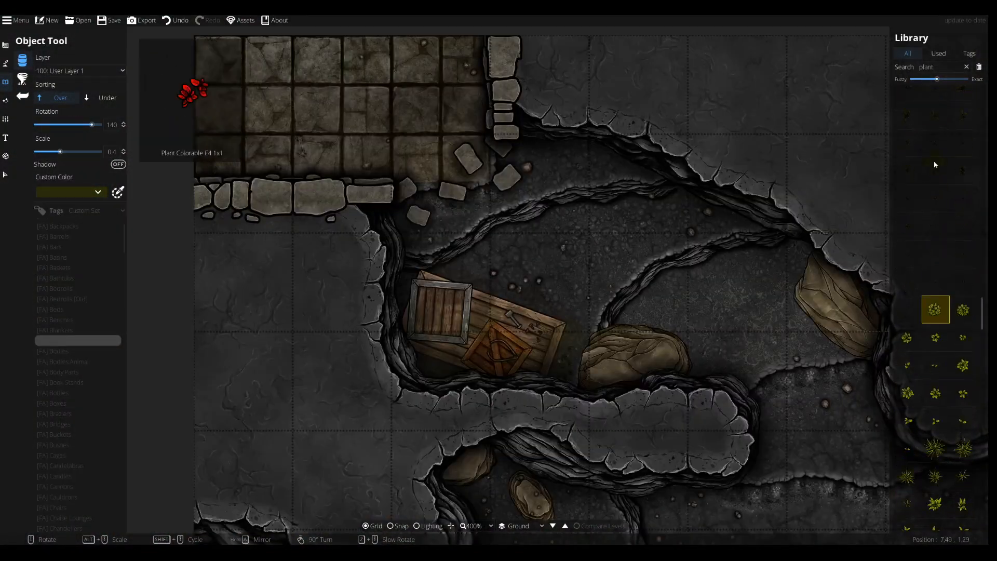
pyautogui.click(935, 115)
pyautogui.scroll(4, 503, 297)
pyautogui.scroll(-8, 675, 344)
pyautogui.moveTo(674, 467); pyautogui.dragTo(264, 238)
pyautogui.scroll(8, 374, 218)
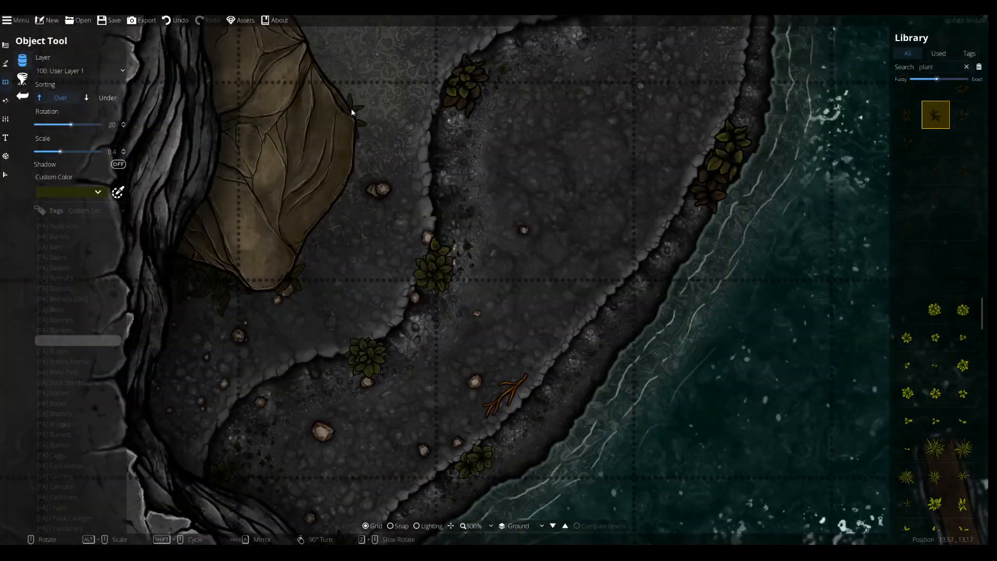
pyautogui.scroll(-8, 352, 111)
pyautogui.scroll(8, 852, 78)
pyautogui.scroll(-8, 770, 133)
# Filter the library by the Barrels tag and try a round wooden barrel piece at scale 0.9 on the map.
pyautogui.doubleClick(927, 67)
pyautogui.click(969, 53)
pyautogui.scroll(2, 72, 285)
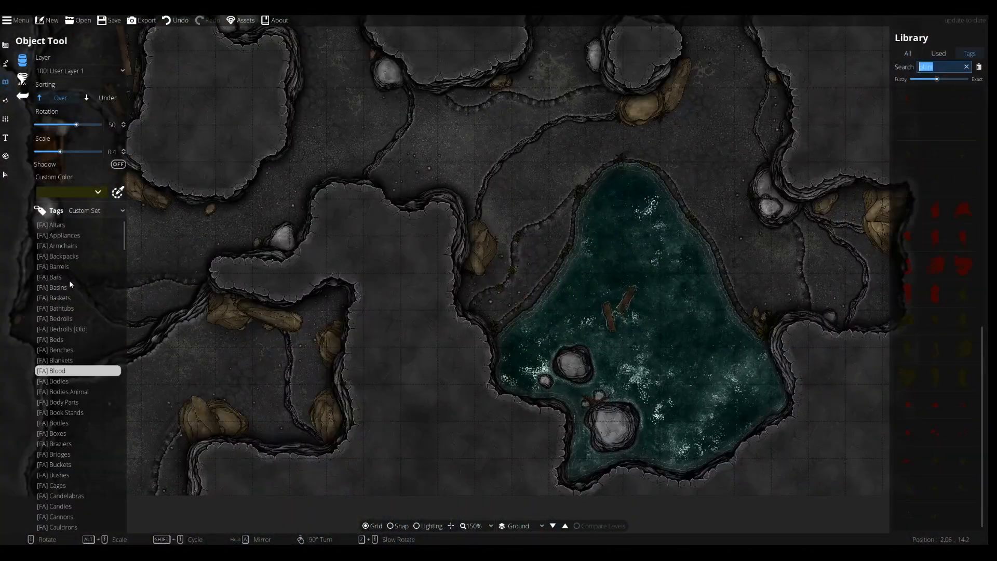
pyautogui.click(62, 266)
pyautogui.click(935, 406)
pyautogui.moveTo(312, 130); pyautogui.dragTo(327, 400)
pyautogui.scroll(5, 281, 100)
pyautogui.moveTo(280, 100); pyautogui.dragTo(440, 208)
pyautogui.scroll(5, 440, 202)
pyautogui.click(441, 201)
pyautogui.scroll(-7, 462, 218)
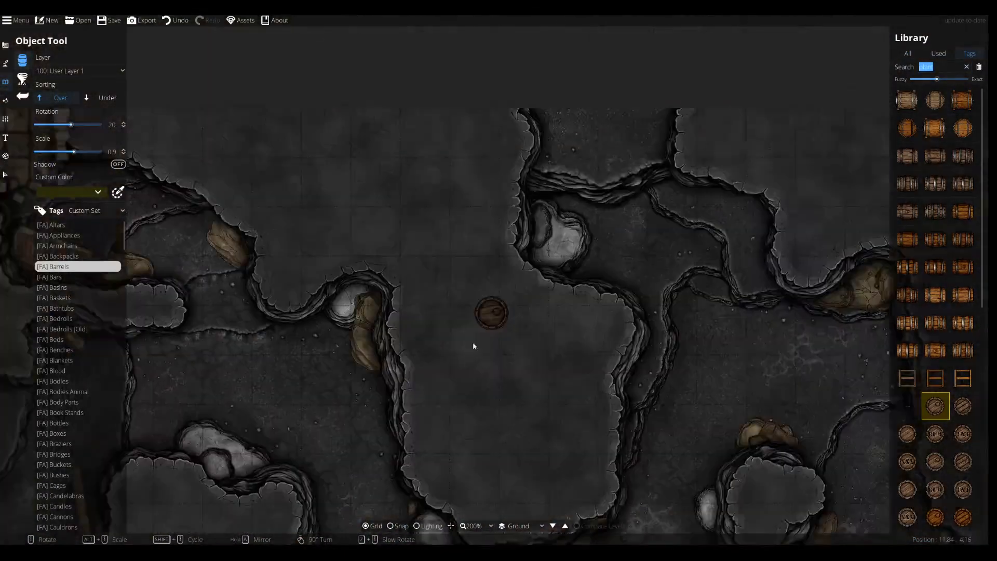
pyautogui.moveTo(473, 341); pyautogui.dragTo(275, 333)
# Filter the library by the Mine Carts tag and place broken cart pieces at scale 0.9 beside the boulders south of the western rock mass.
pyautogui.click(64, 350)
pyautogui.scroll(-20, 65, 375)
pyautogui.click(66, 368)
pyautogui.click(62, 306)
pyautogui.click(64, 285)
pyautogui.scroll(-5, 939, 462)
pyautogui.click(935, 297)
pyautogui.moveTo(291, 483); pyautogui.dragTo(316, 156)
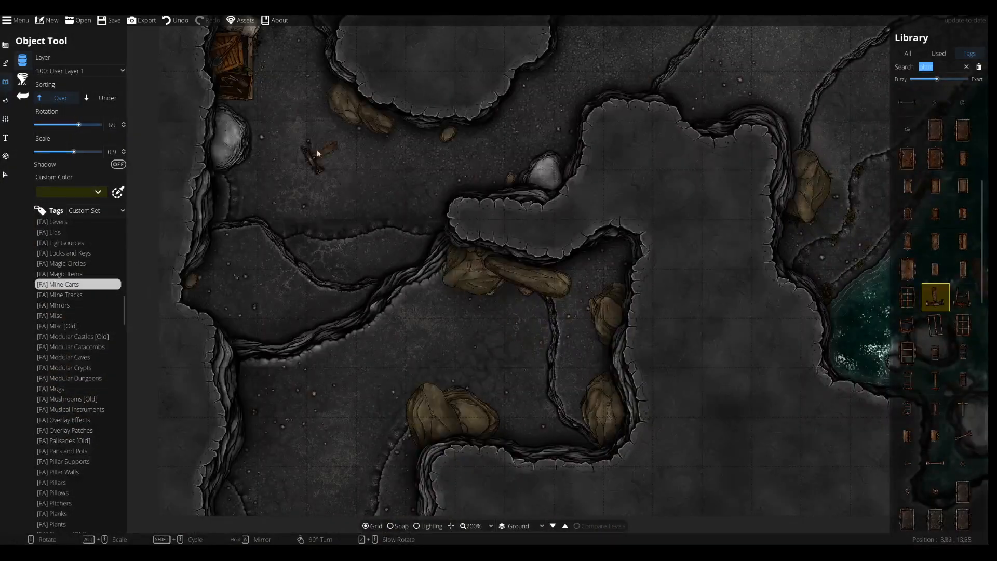
pyautogui.moveTo(410, 135); pyautogui.dragTo(478, 388)
pyautogui.scroll(4, 478, 389)
pyautogui.click(512, 388)
pyautogui.scroll(-1, 547, 341)
# Try further broken cart pieces at scale 0.9 on the floor and ledge west of the pool.
pyautogui.moveTo(779, 436); pyautogui.dragTo(463, 251)
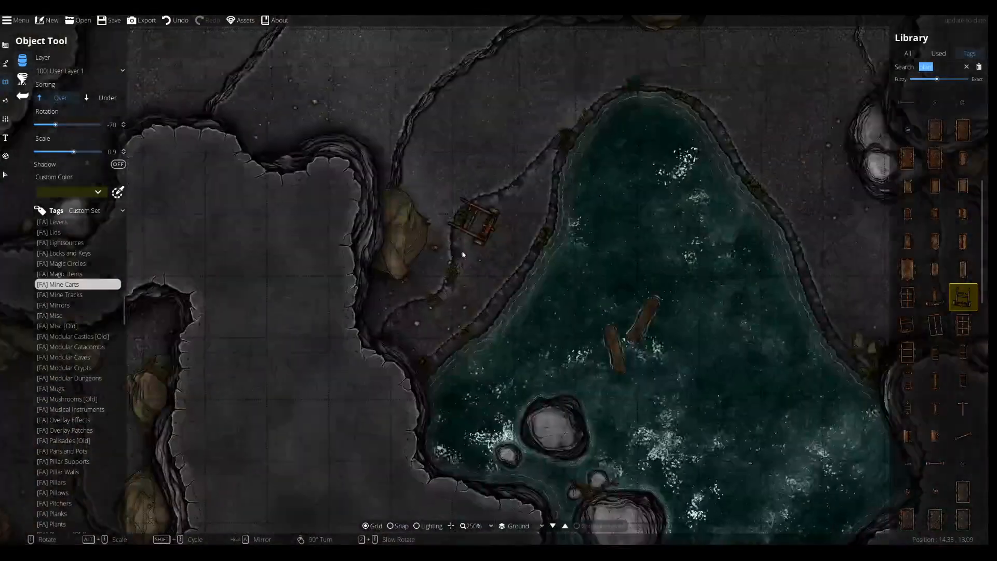
pyautogui.moveTo(779, 234); pyautogui.dragTo(467, 294)
pyautogui.scroll(-1, 574, 291)
pyautogui.scroll(-10, 914, 366)
pyautogui.scroll(7, 914, 366)
pyautogui.click(935, 316)
pyautogui.moveTo(436, 187); pyautogui.dragTo(680, 308)
pyautogui.moveTo(405, 125); pyautogui.dragTo(654, 245)
pyautogui.scroll(-5, 655, 244)
pyautogui.moveTo(543, 400); pyautogui.dragTo(528, 355)
pyautogui.scroll(-6, 935, 291)
# Try an intact wooden mine cart and other cart variants on the floor northwest of the pool.
pyautogui.click(906, 153)
pyautogui.scroll(2, 612, 255)
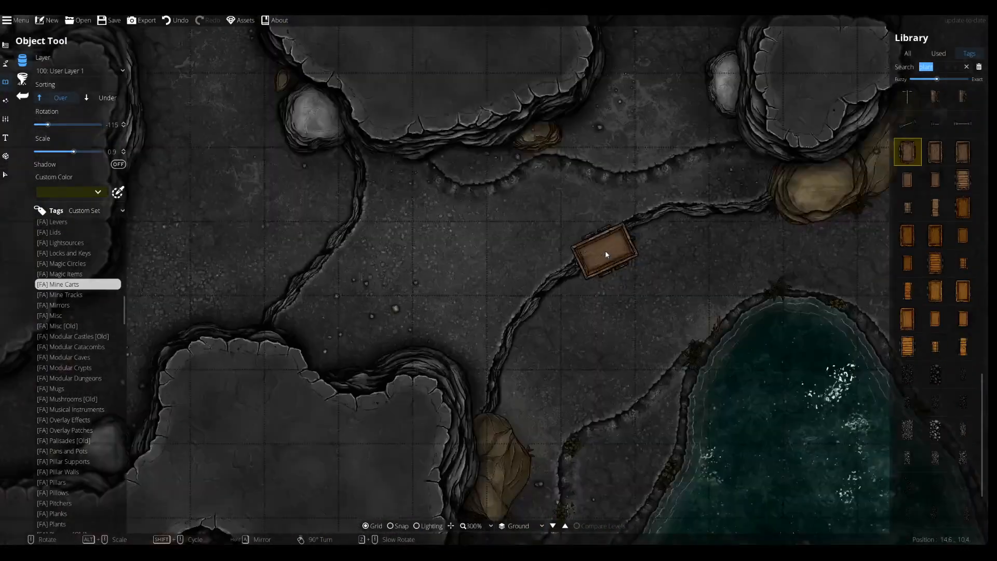
pyautogui.scroll(-1, 594, 256)
pyautogui.scroll(3, 940, 249)
pyautogui.click(962, 150)
pyautogui.click(935, 289)
pyautogui.scroll(4, 410, 260)
# Filter the library by the Mine Tracks tag and lay loose rails at scale 0.9 along the western rock mass's eastern side.
pyautogui.click(65, 295)
pyautogui.click(908, 514)
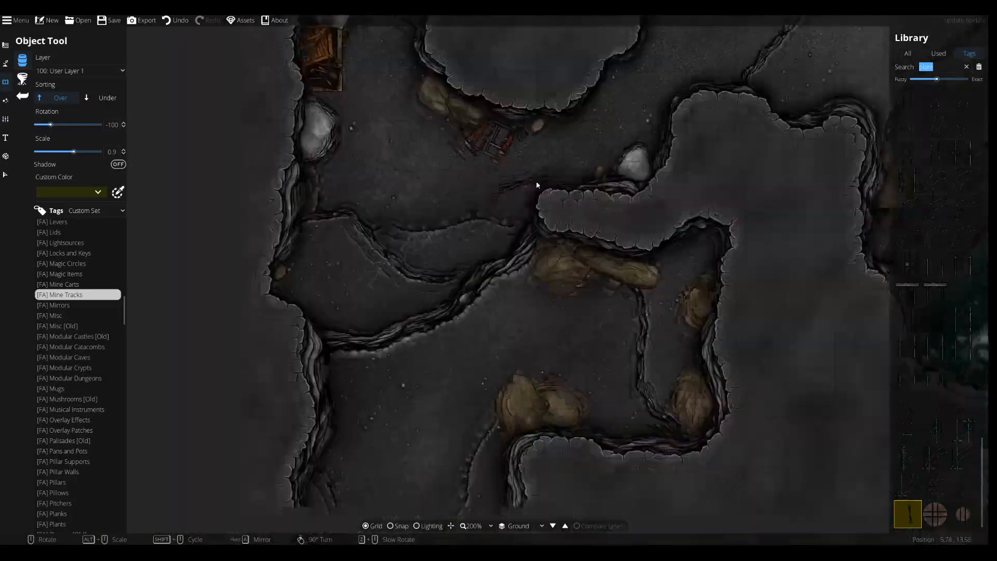
pyautogui.scroll(-6, 537, 185)
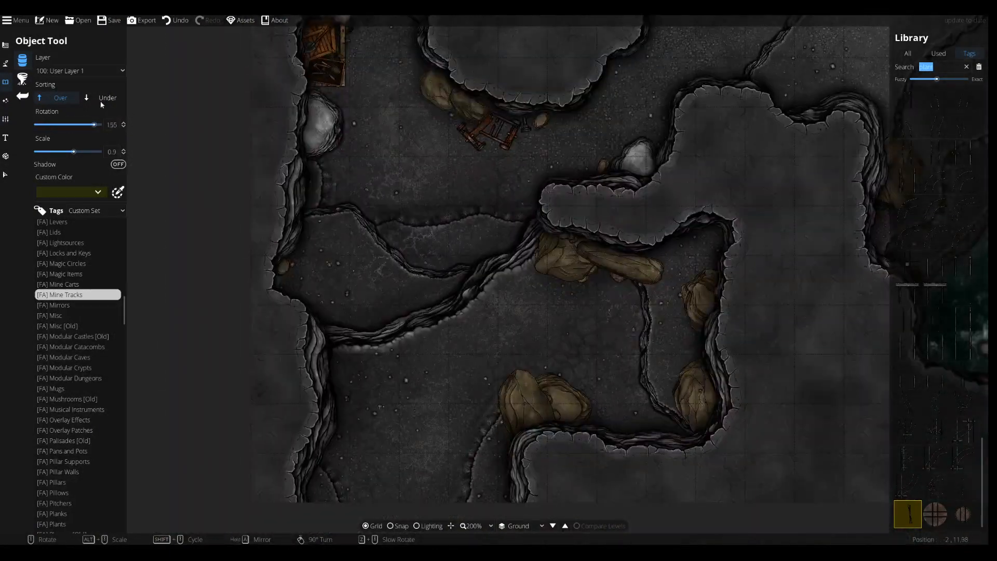
pyautogui.scroll(1, 456, 340)
pyautogui.scroll(3, 283, 258)
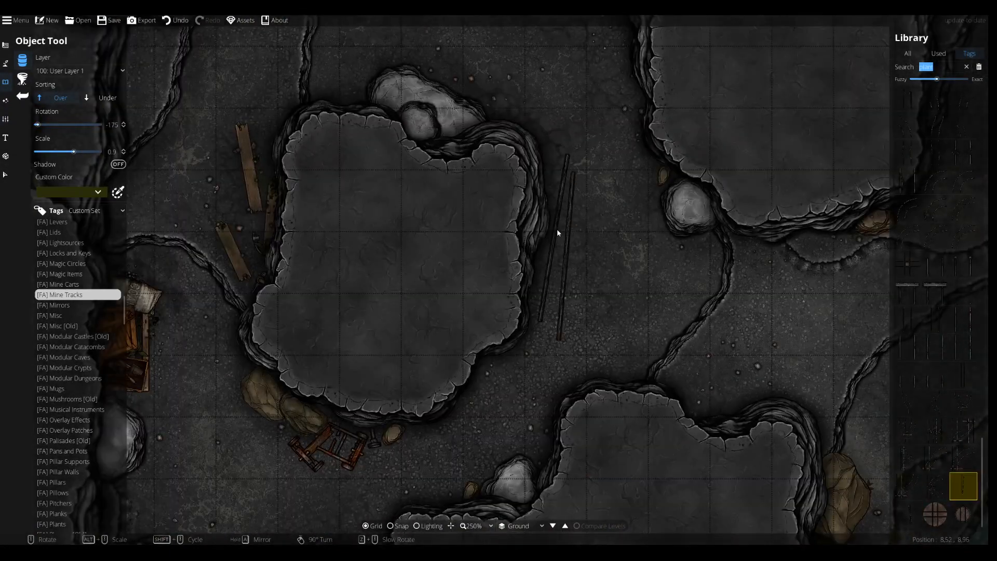
pyautogui.scroll(-2, 557, 228)
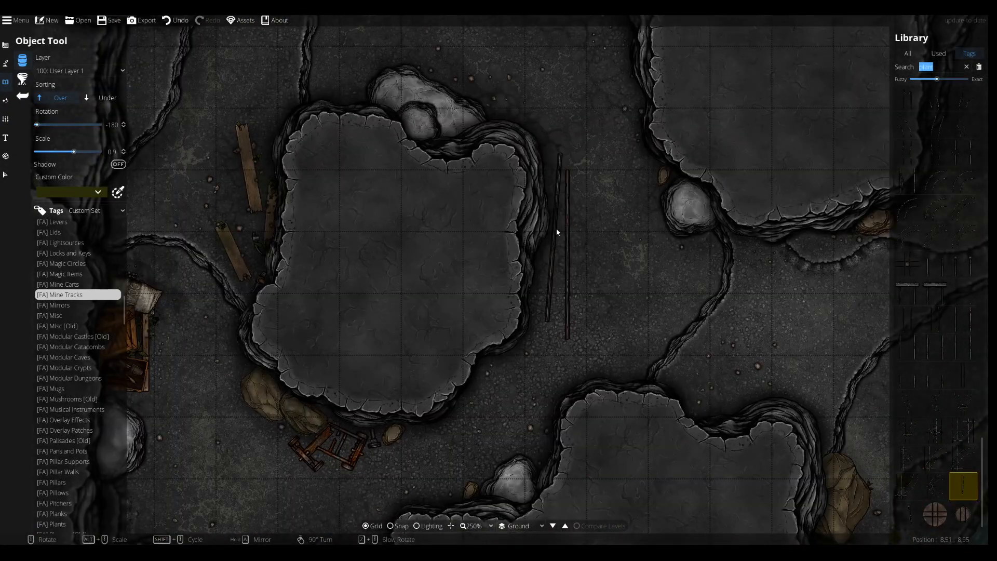
# Filter by the Mushrooms [Old] tag and place glowing teal mushroom clusters at scale 0.6 along the northeastern cave walls and boulder.
pyautogui.click(104, 398)
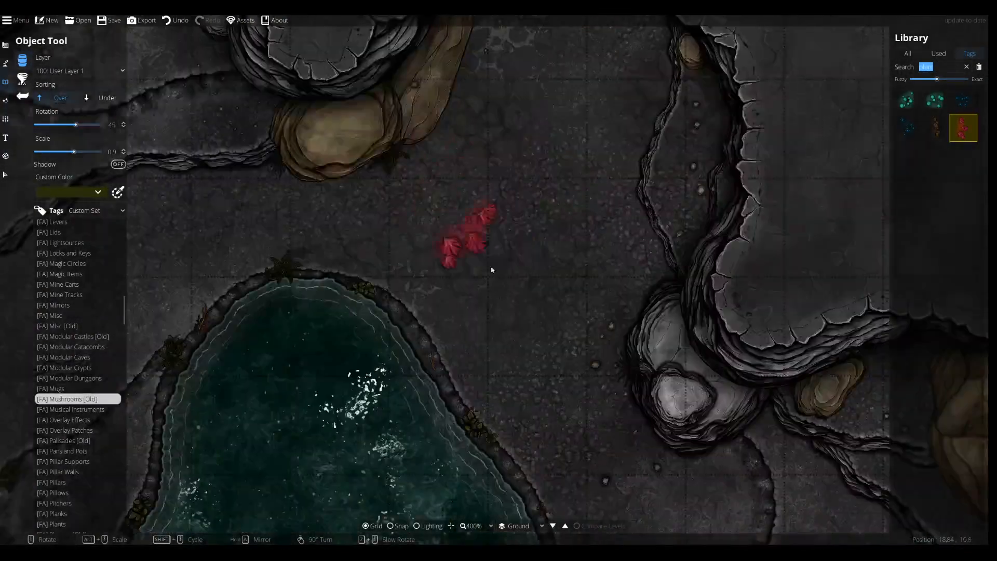
pyautogui.scroll(4, 581, 254)
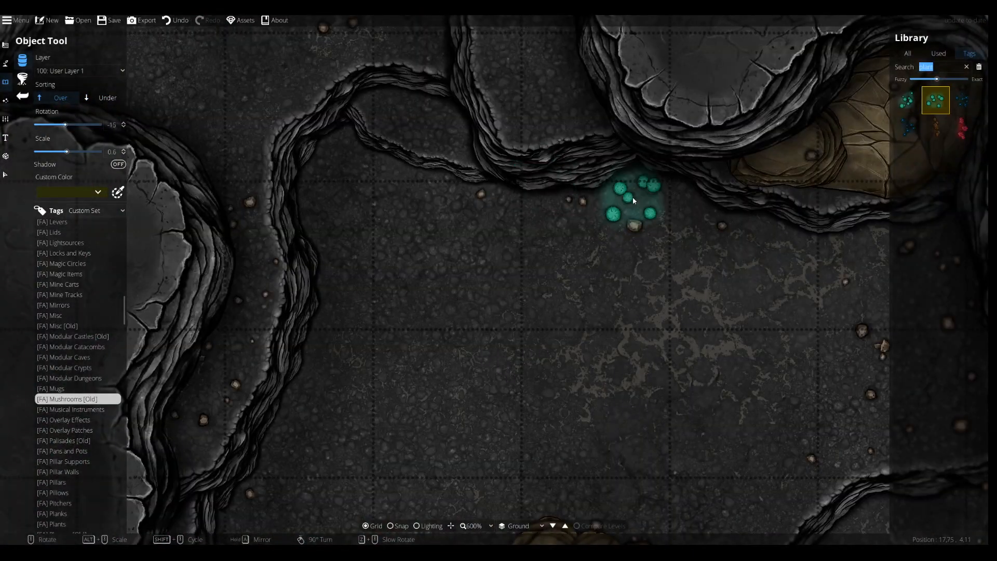
pyautogui.scroll(-3, 419, 267)
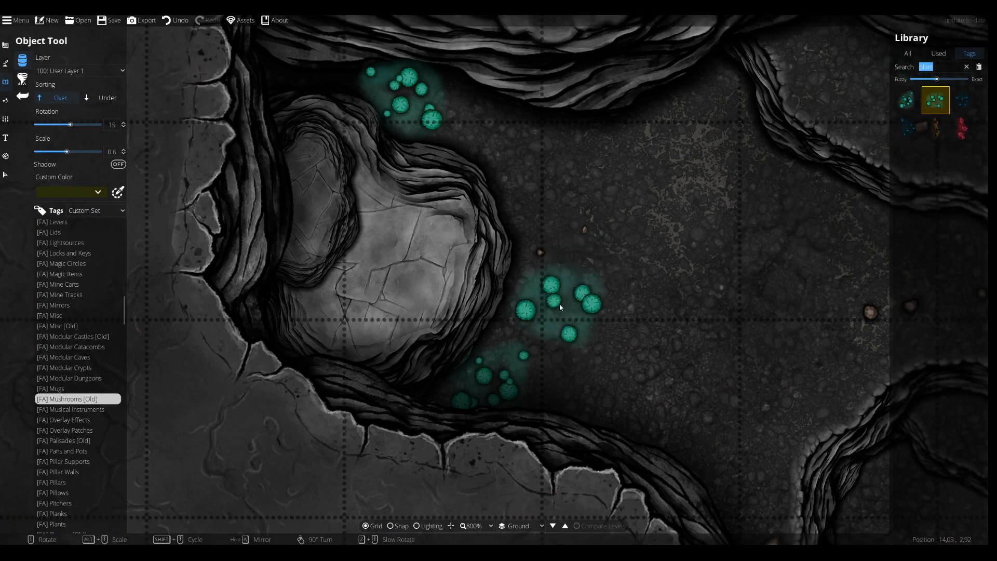
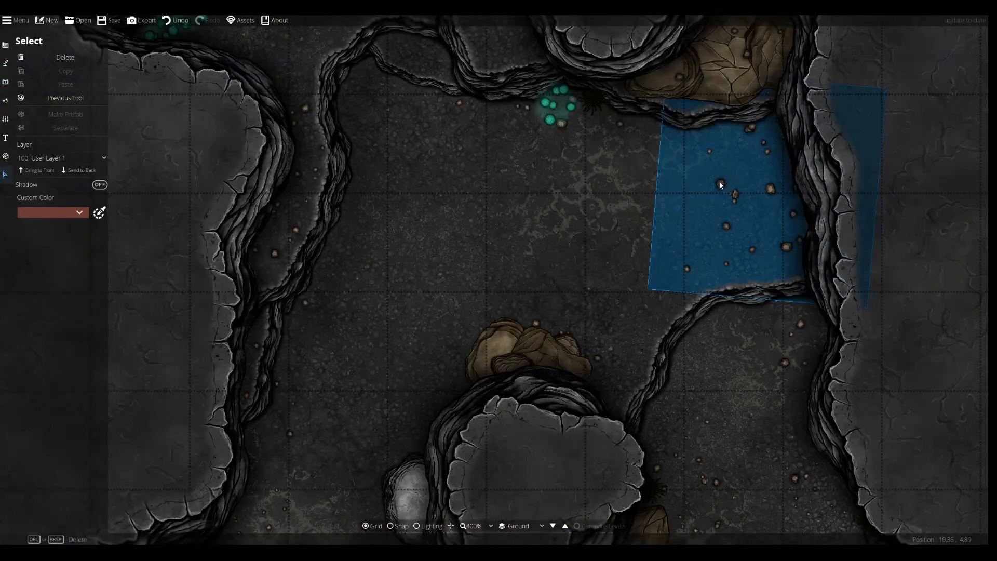
# Try a 0.42-wide path with faded ends on User Layer 3, sorted under, beside the broken planks.
pyautogui.moveTo(721, 184); pyautogui.dragTo(669, 44)
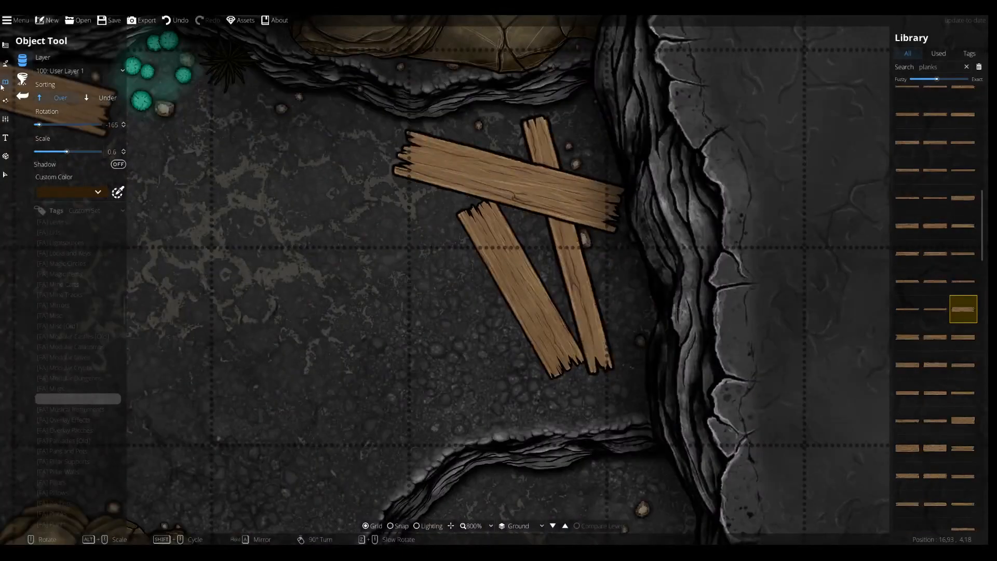
pyautogui.click(5, 64)
pyautogui.click(44, 116)
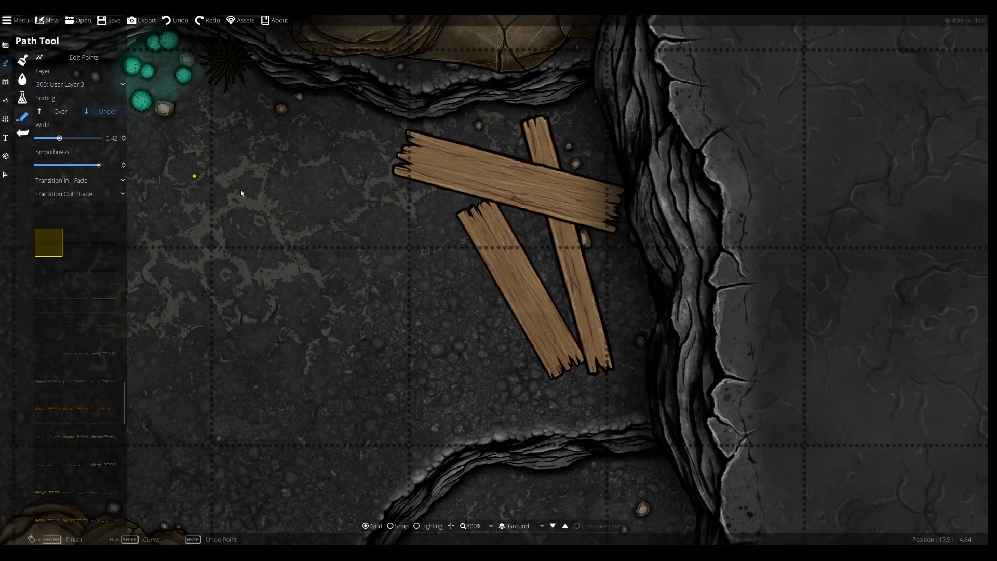
pyautogui.click(356, 164)
# Return to placing objects, filter the library by the Blood tag, and stain the three broken planks dark brown at scale 0.6.
pyautogui.click(6, 82)
pyautogui.click(43, 60)
pyautogui.click(60, 290)
pyautogui.click(58, 300)
pyautogui.click(57, 322)
pyautogui.click(57, 332)
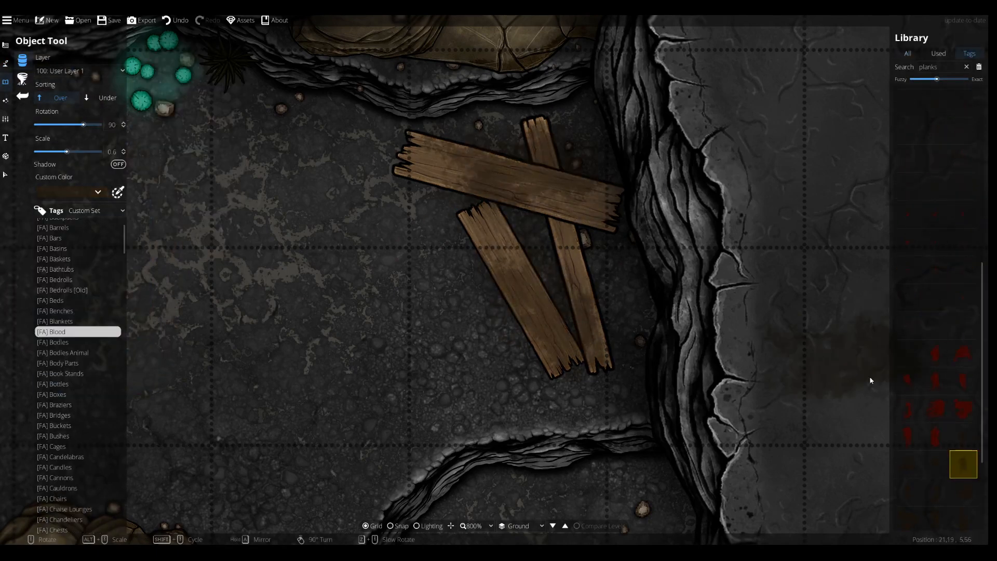
# Change the stain's custom color to a dark olive and add a stain at scale 0.4 on the upper plank's eastern end.
pyautogui.click(98, 192)
pyautogui.click(143, 222)
pyautogui.moveTo(80, 367); pyautogui.dragTo(69, 368)
pyautogui.click(561, 212)
pyautogui.scroll(-4, 560, 212)
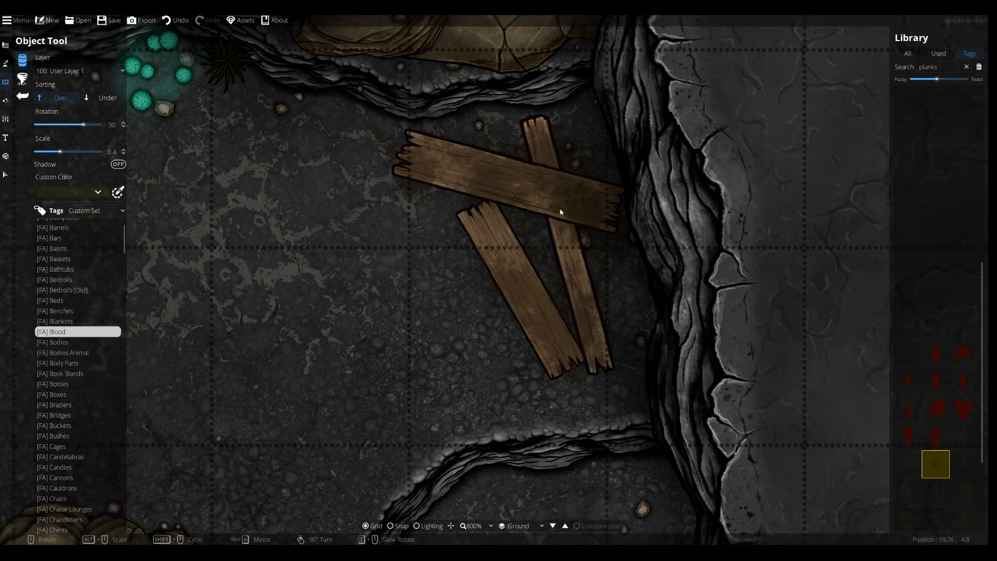
# Search the library for plant, pick a colorable leafy plant, color it olive, and place it at scale 0.4 by the narrow plank's lower end.
pyautogui.click(907, 53)
pyautogui.moveTo(941, 67); pyautogui.dragTo(349, 26)
pyautogui.write('plant')
pyautogui.press('Return')
pyautogui.scroll(-20, 924, 176)
pyautogui.click(936, 342)
pyautogui.click(935, 232)
pyautogui.click(98, 192)
pyautogui.moveTo(69, 367); pyautogui.dragTo(122, 368)
pyautogui.click(559, 296)
pyautogui.click(98, 192)
pyautogui.click(612, 326)
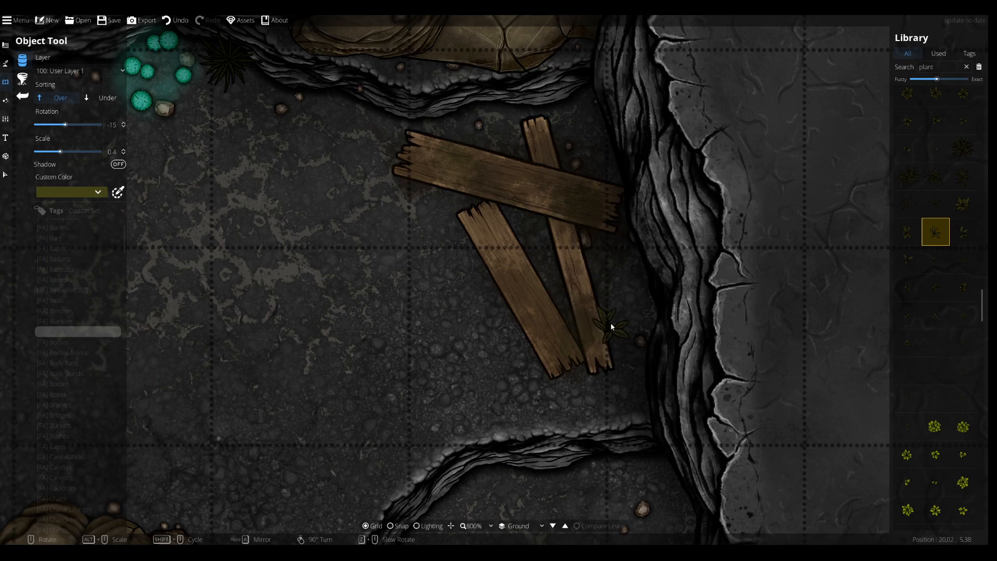
# Pick smaller colorable plants and place them in olive at scale 0.4 where the narrow plank crosses the upper plank.
pyautogui.click(963, 288)
pyautogui.click(98, 192)
pyautogui.click(585, 232)
pyautogui.click(963, 315)
pyautogui.click(568, 164)
pyautogui.scroll(11, 410, 146)
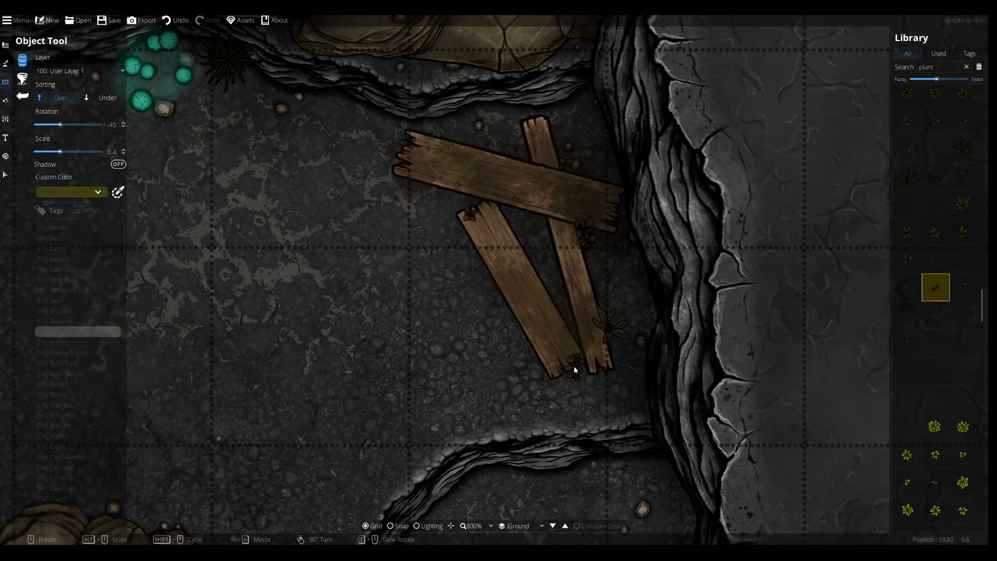
# Place small plants between the lower plank ends, and add a dark brown variant at scale 0.4 around the planks.
pyautogui.scroll(6, 574, 367)
pyautogui.click(577, 366)
pyautogui.moveTo(620, 360); pyautogui.dragTo(547, 369)
pyautogui.click(936, 398)
pyautogui.click(97, 192)
pyautogui.scroll(8, 406, 219)
pyautogui.click(907, 343)
pyautogui.scroll(3, 524, 378)
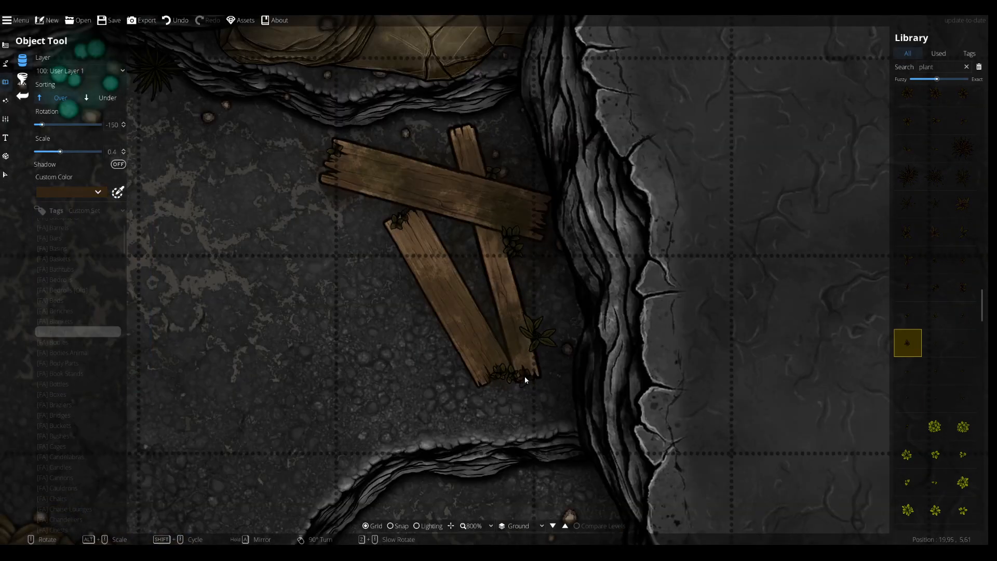
pyautogui.click(532, 184)
# Search the library for mushroom and place a brown mushroom cluster at scale 0.4 on the broken planks.
pyautogui.doubleClick(927, 67)
pyautogui.write('mushroom')
pyautogui.scroll(2, 474, 223)
pyautogui.click(473, 222)
pyautogui.scroll(-6, 454, 250)
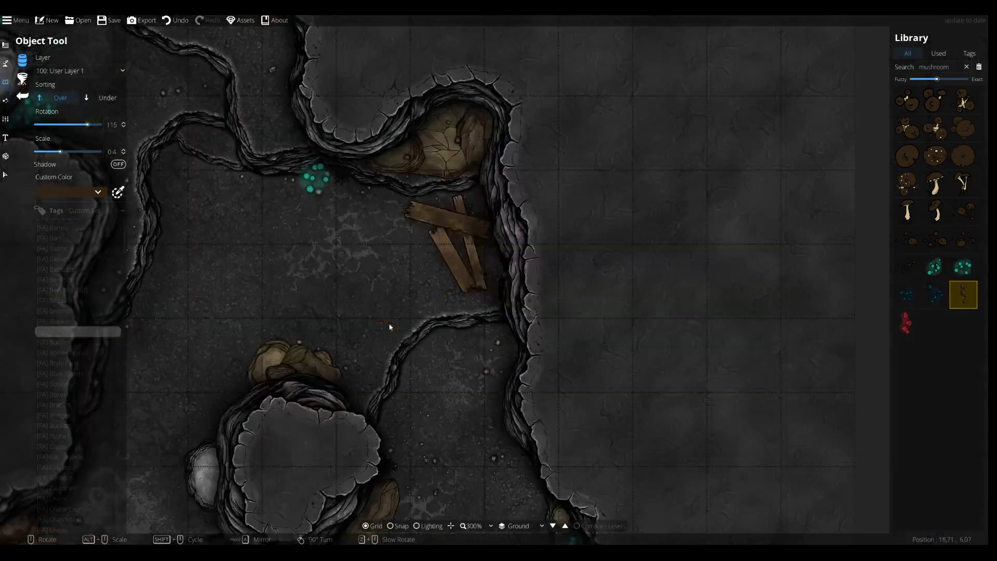
# Look over the pool, the western passages and the northeastern chamber to review the placed details.
pyautogui.moveTo(286, 357); pyautogui.dragTo(642, 150)
pyautogui.moveTo(342, 278); pyautogui.dragTo(312, 93)
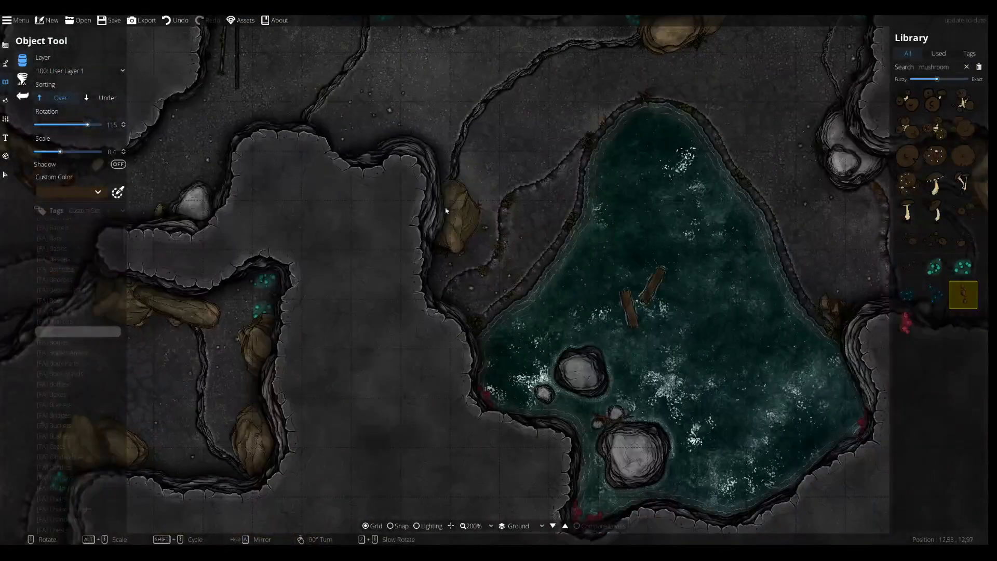
pyautogui.moveTo(435, 264); pyautogui.dragTo(745, 80)
pyautogui.moveTo(569, 105); pyautogui.dragTo(726, 443)
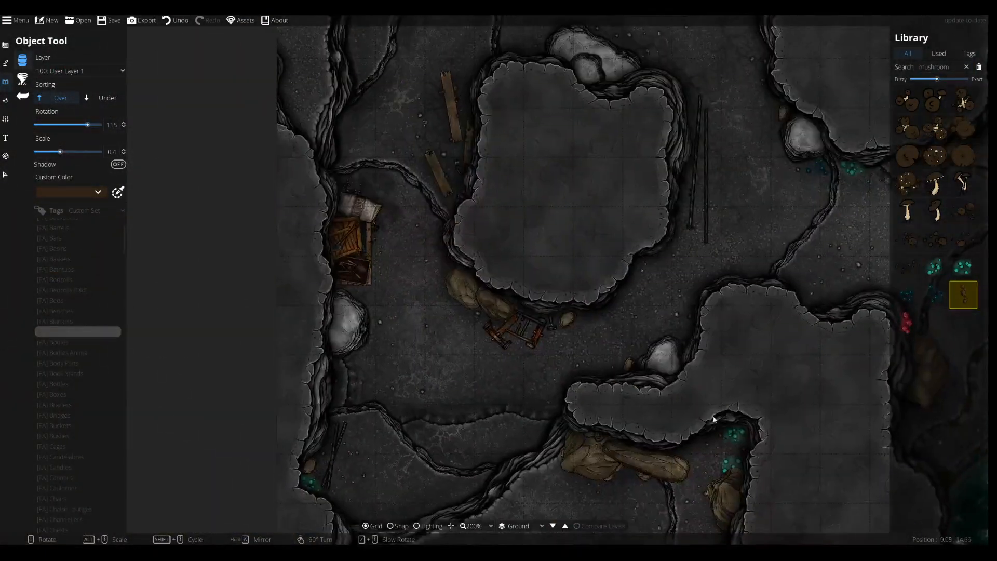
pyautogui.moveTo(646, 192); pyautogui.dragTo(650, 470)
pyautogui.moveTo(684, 405); pyautogui.dragTo(307, 292)
pyautogui.moveTo(566, 304); pyautogui.dragTo(536, 543)
pyautogui.moveTo(606, 436); pyautogui.dragTo(458, 207)
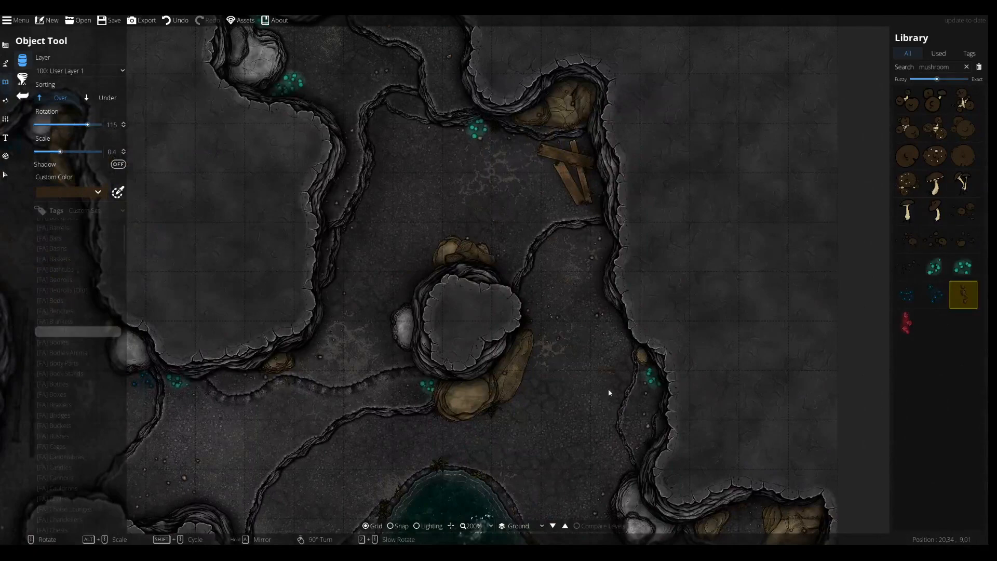
pyautogui.moveTo(608, 375); pyautogui.dragTo(541, 43)
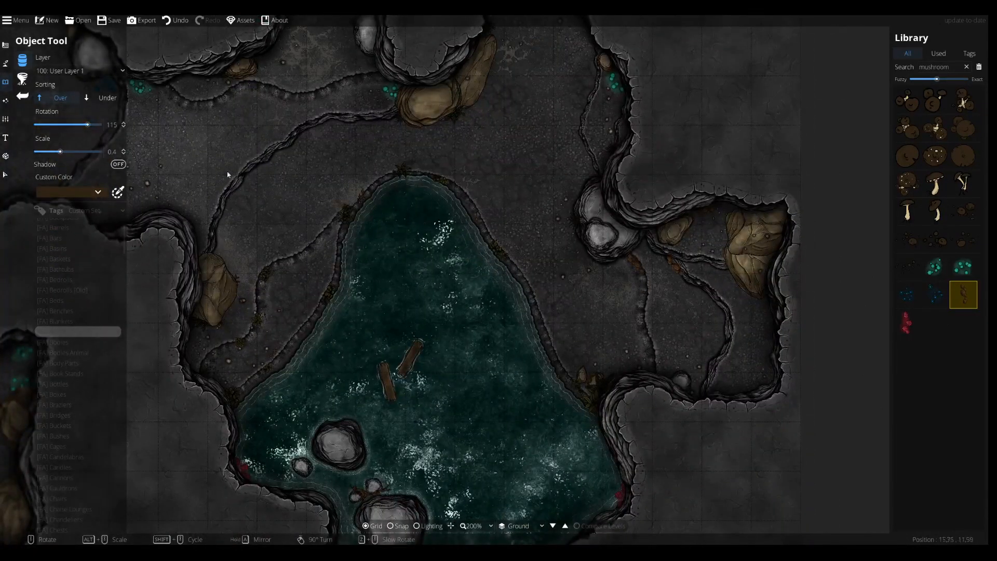
# Switch to selecting objects and delete an unwanted piece on the cave floor.
pyautogui.click(11, 175)
pyautogui.scroll(5, 691, 265)
pyautogui.moveTo(650, 260); pyautogui.dragTo(581, 209)
pyautogui.press('Delete')
# Examine the floor patches and wall shapes across the northern, central and western passages.
pyautogui.scroll(-3, 305, 253)
pyautogui.moveTo(156, 81); pyautogui.dragTo(400, 360)
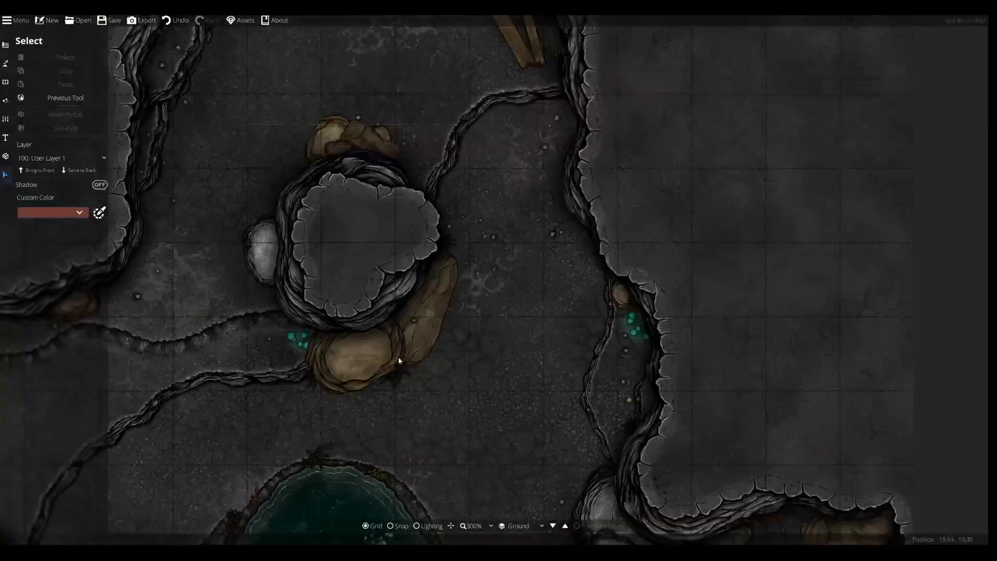
pyautogui.moveTo(333, 195); pyautogui.dragTo(479, 415)
pyautogui.scroll(-1, 403, 287)
pyautogui.moveTo(429, 285); pyautogui.dragTo(603, 133)
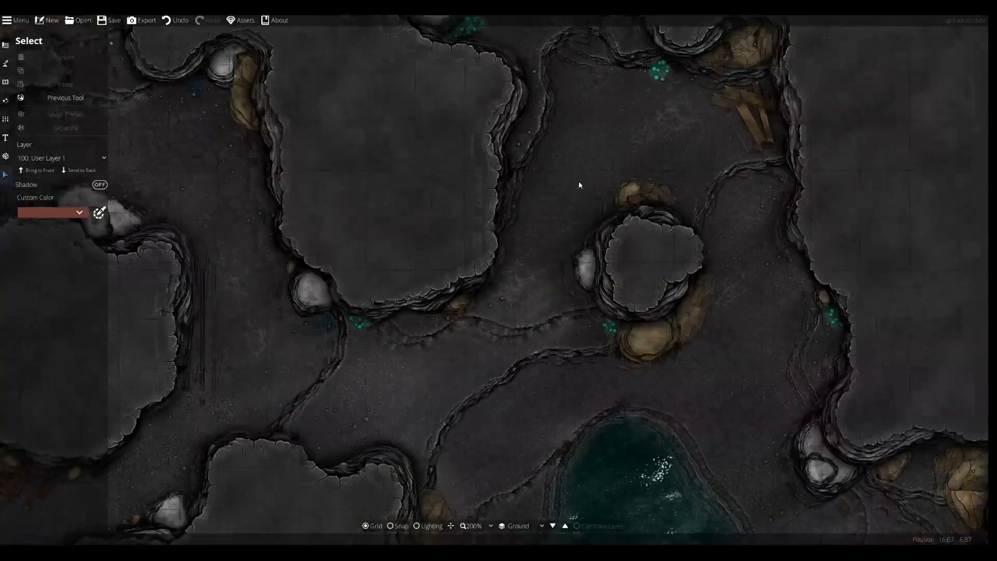
pyautogui.moveTo(394, 337); pyautogui.dragTo(616, 144)
pyautogui.moveTo(367, 327); pyautogui.dragTo(605, 490)
pyautogui.moveTo(635, 233); pyautogui.dragTo(597, 397)
pyautogui.moveTo(712, 307); pyautogui.dragTo(322, 267)
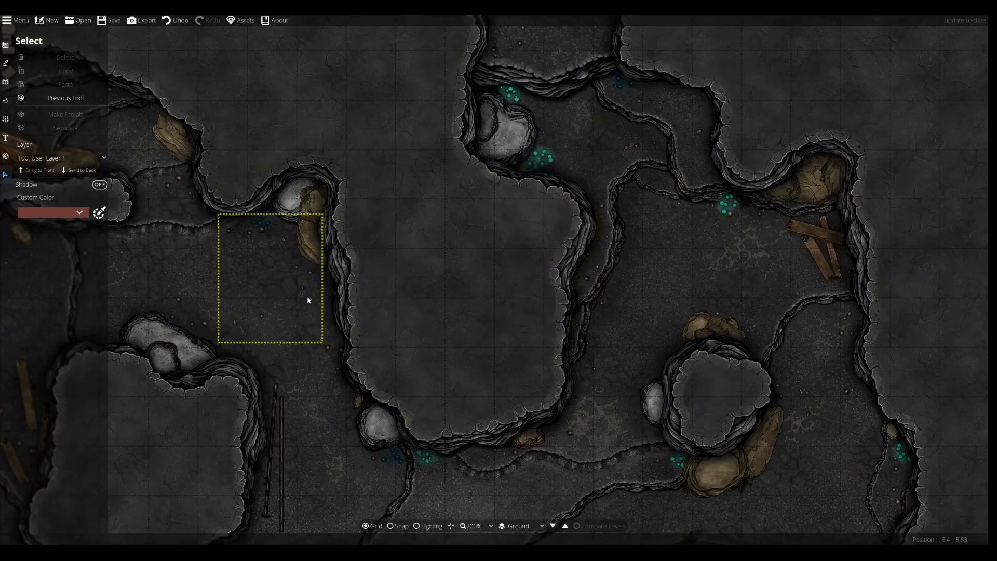
pyautogui.moveTo(347, 275); pyautogui.dragTo(523, 116)
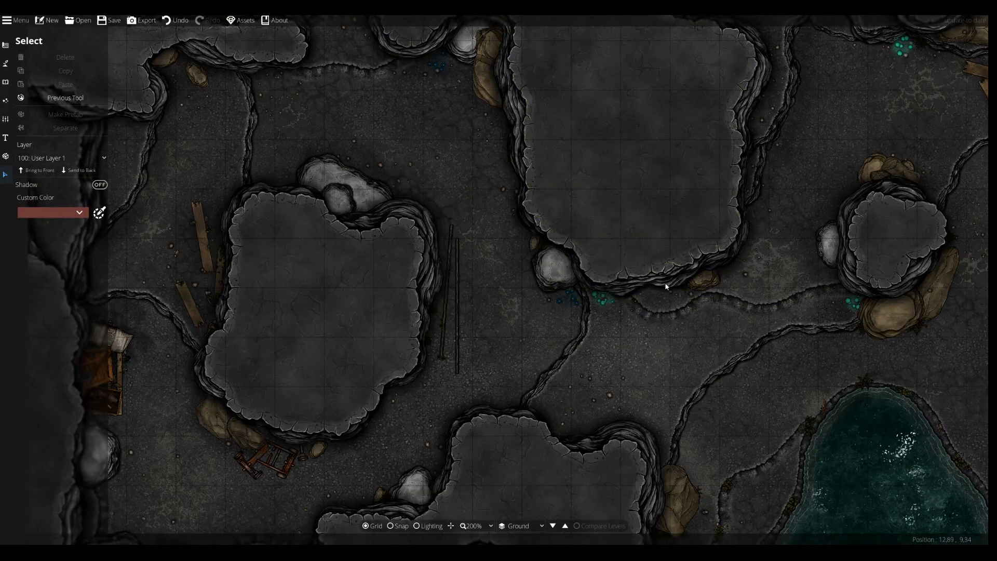
pyautogui.moveTo(456, 201); pyautogui.dragTo(531, 303)
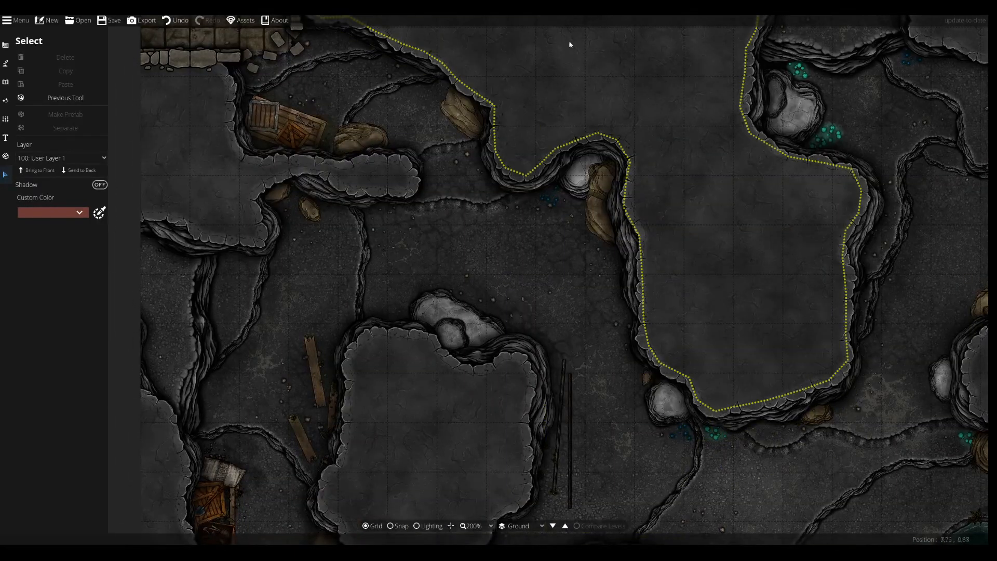
# Examine the central passages and the southern pool, checking its rocks, floating planks, shoreline plants and surrounding cave walls.
pyautogui.moveTo(518, 407); pyautogui.dragTo(351, 70)
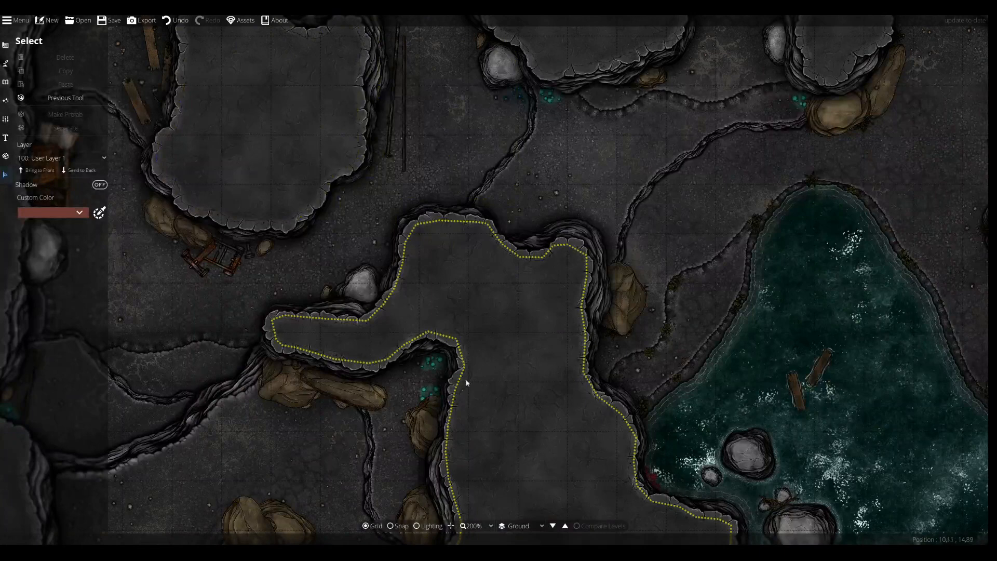
pyautogui.moveTo(474, 379); pyautogui.dragTo(461, 150)
pyautogui.moveTo(651, 233); pyautogui.dragTo(373, 200)
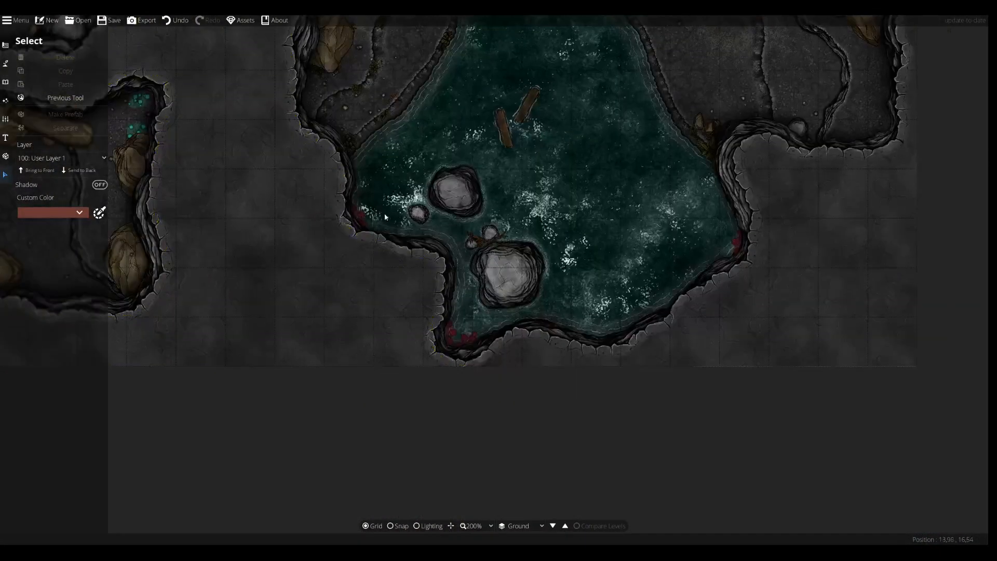
pyautogui.click(413, 290)
pyautogui.moveTo(501, 207); pyautogui.dragTo(496, 283)
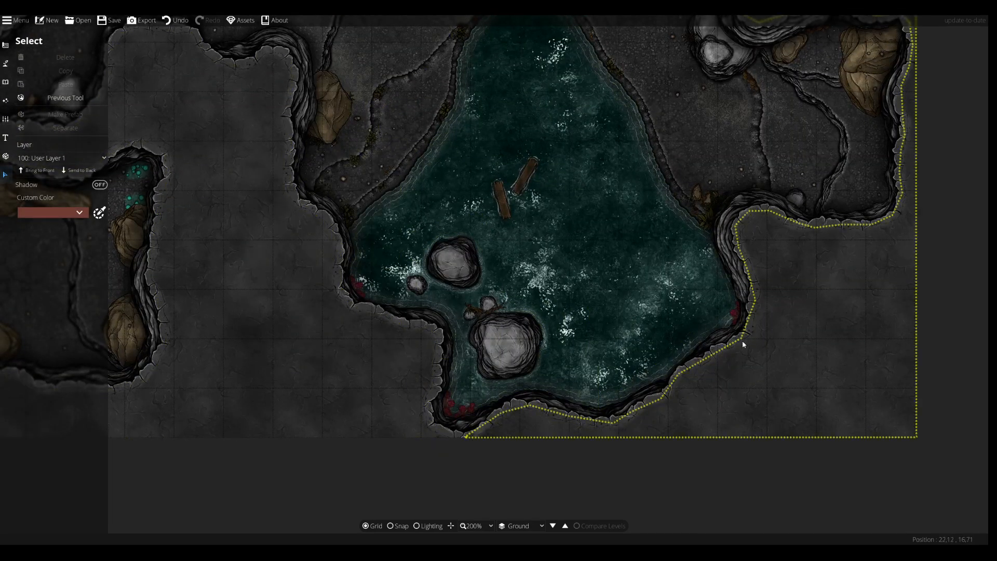
pyautogui.moveTo(294, 105); pyautogui.dragTo(317, 104)
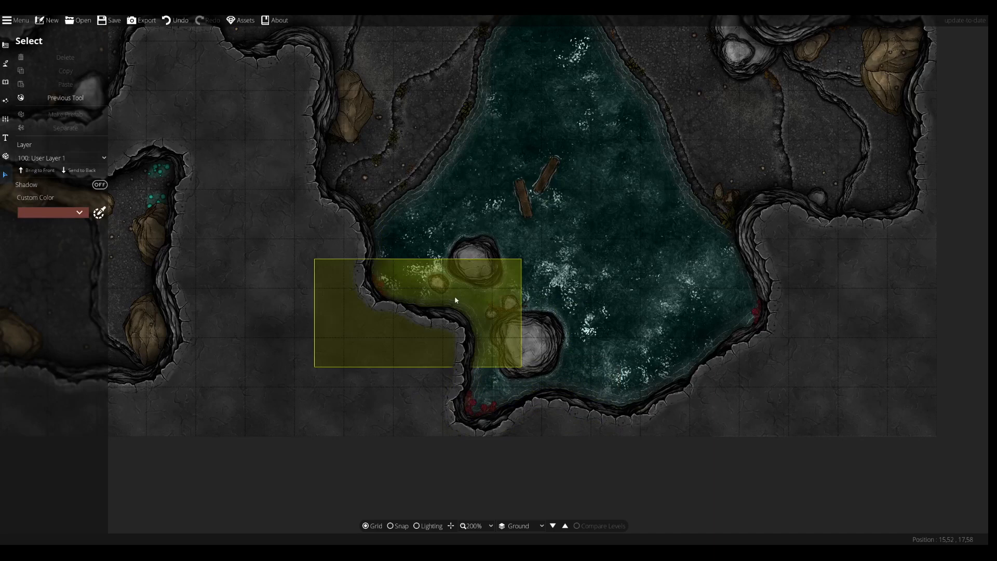
pyautogui.moveTo(487, 259); pyautogui.dragTo(538, 400)
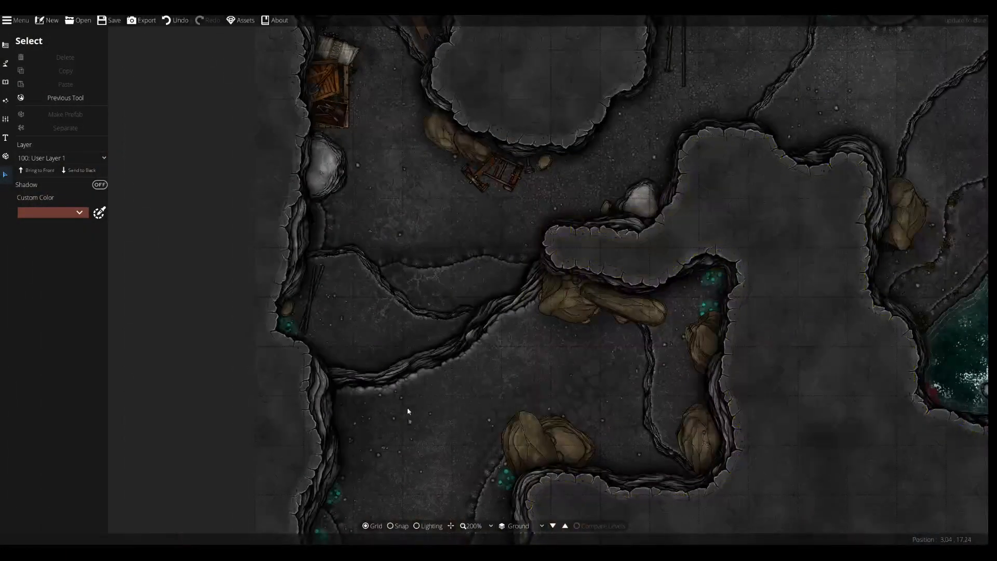
# Review the western passages, the northern tunnels and the eastern chamber up close, checking the placed boulders, rails, carts, planks and mushrooms.
pyautogui.moveTo(744, 428); pyautogui.dragTo(680, 258)
pyautogui.moveTo(408, 237); pyautogui.dragTo(411, 443)
pyautogui.moveTo(447, 196); pyautogui.dragTo(454, 442)
pyautogui.moveTo(352, 430); pyautogui.dragTo(406, 269)
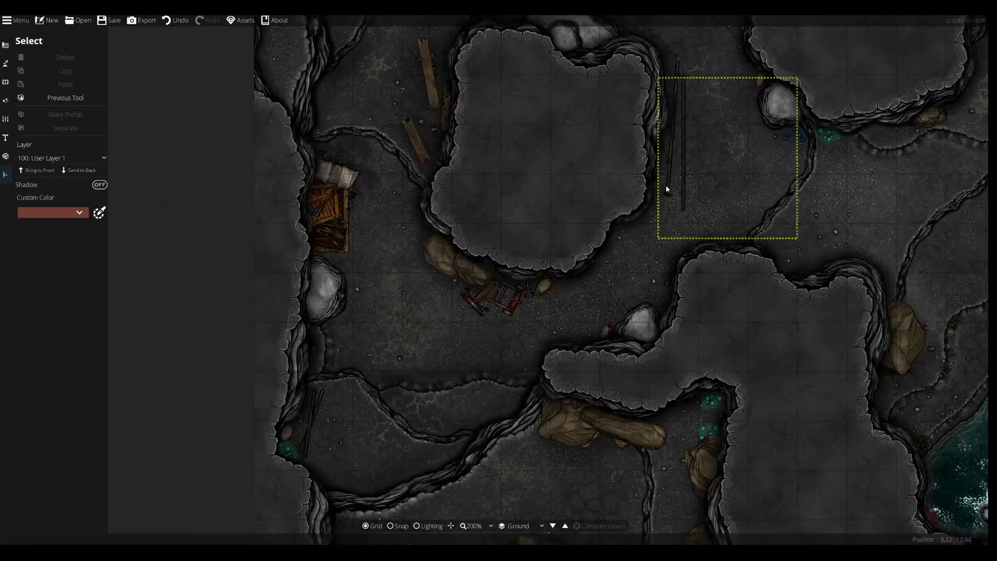
pyautogui.moveTo(476, 283); pyautogui.dragTo(206, 436)
pyautogui.moveTo(630, 214); pyautogui.dragTo(439, 474)
pyautogui.moveTo(515, 372); pyautogui.dragTo(541, 99)
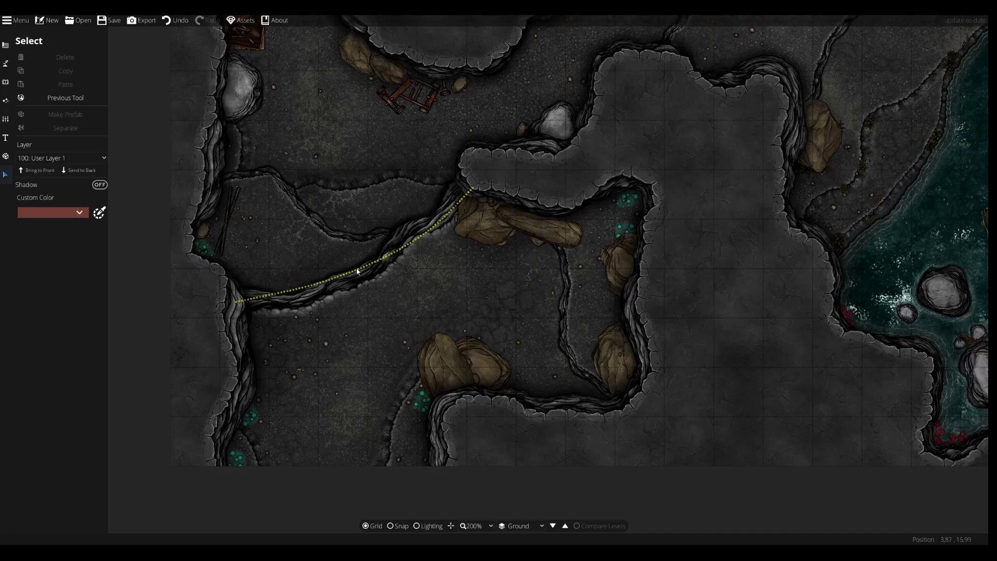
pyautogui.moveTo(425, 238); pyautogui.dragTo(457, 540)
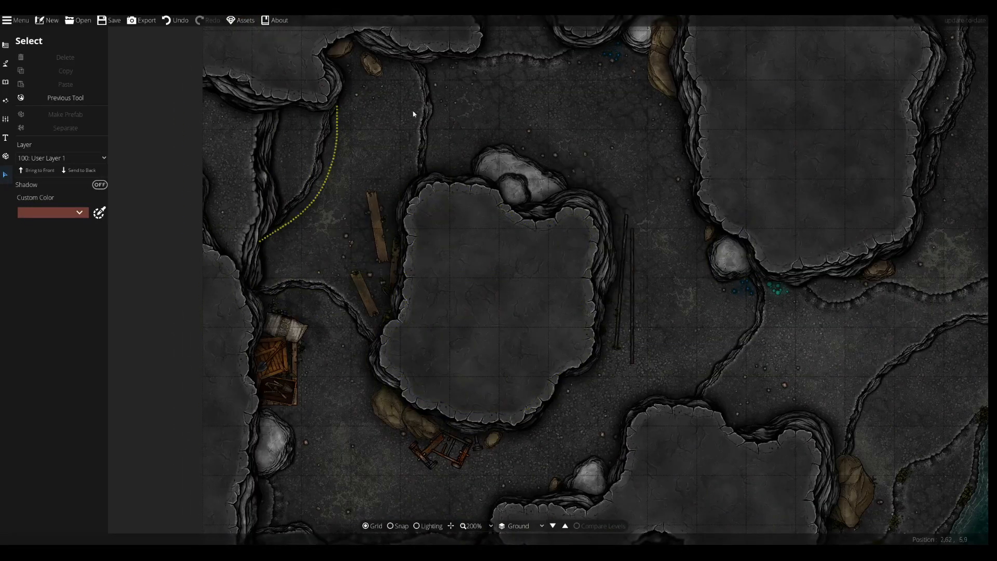
pyautogui.moveTo(722, 315); pyautogui.dragTo(581, 426)
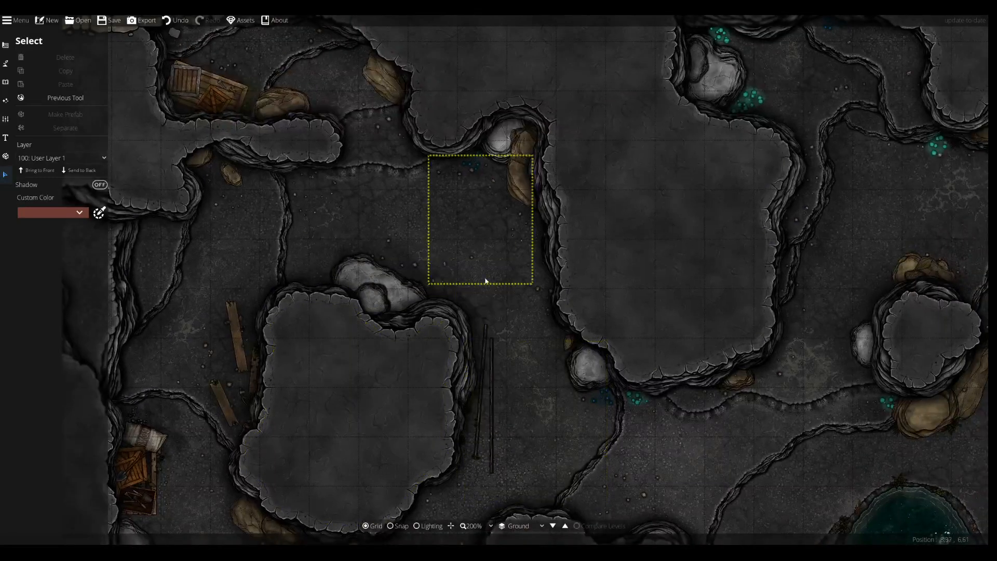
pyautogui.moveTo(319, 147); pyautogui.dragTo(423, 318)
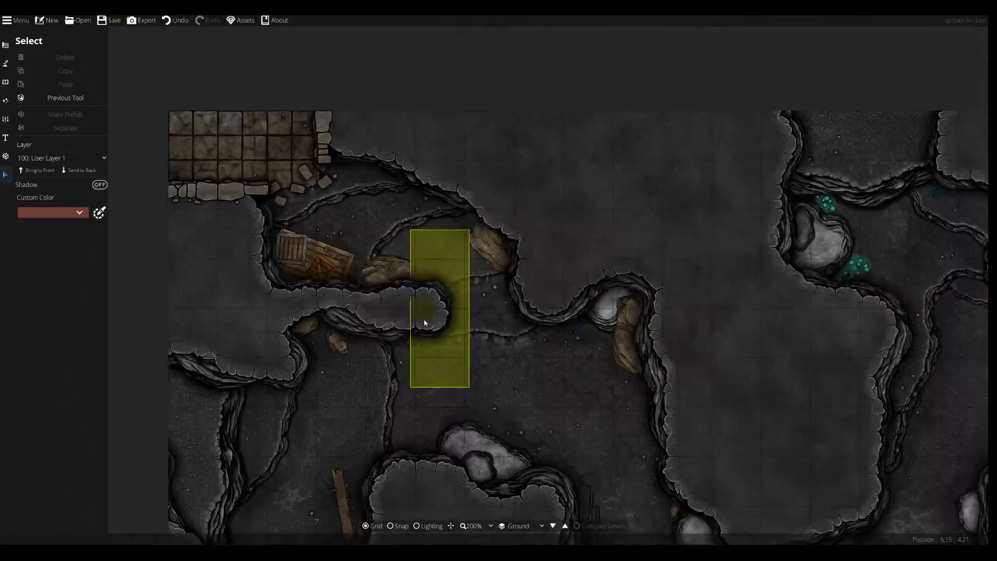
pyautogui.moveTo(711, 247); pyautogui.dragTo(265, 111)
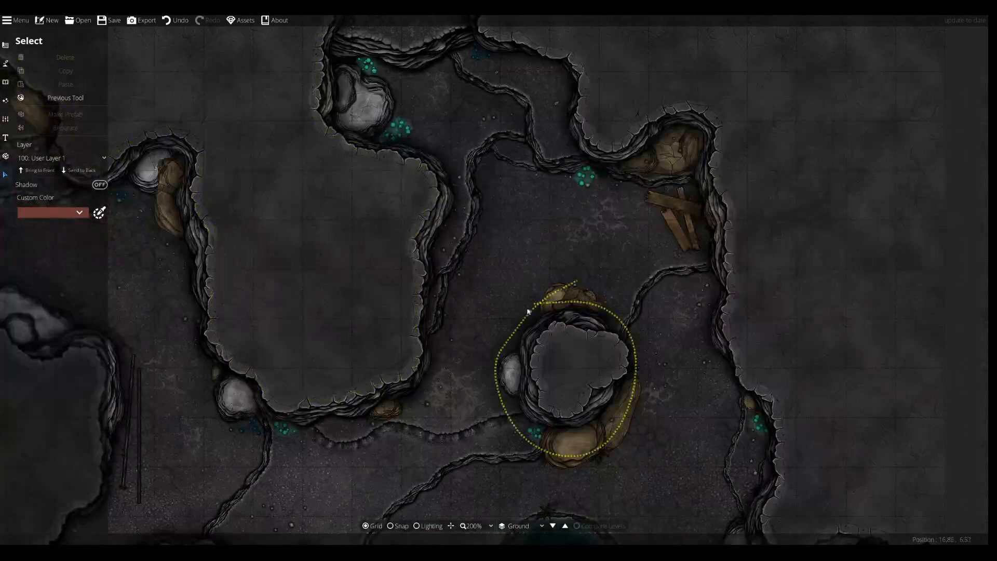
pyautogui.moveTo(500, 340); pyautogui.dragTo(500, 136)
pyautogui.moveTo(489, 298); pyautogui.dragTo(581, 34)
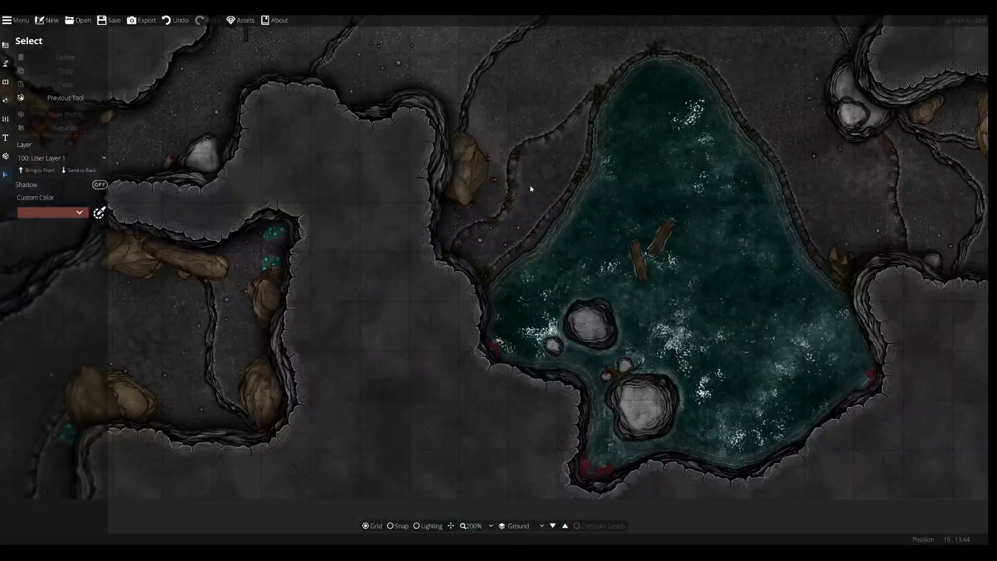
# Survey the whole cave map at 125% zoom to judge how the details are distributed across its passages and pool.
pyautogui.scroll(-3, 552, 180)
pyautogui.moveTo(426, 339); pyautogui.dragTo(571, 223)
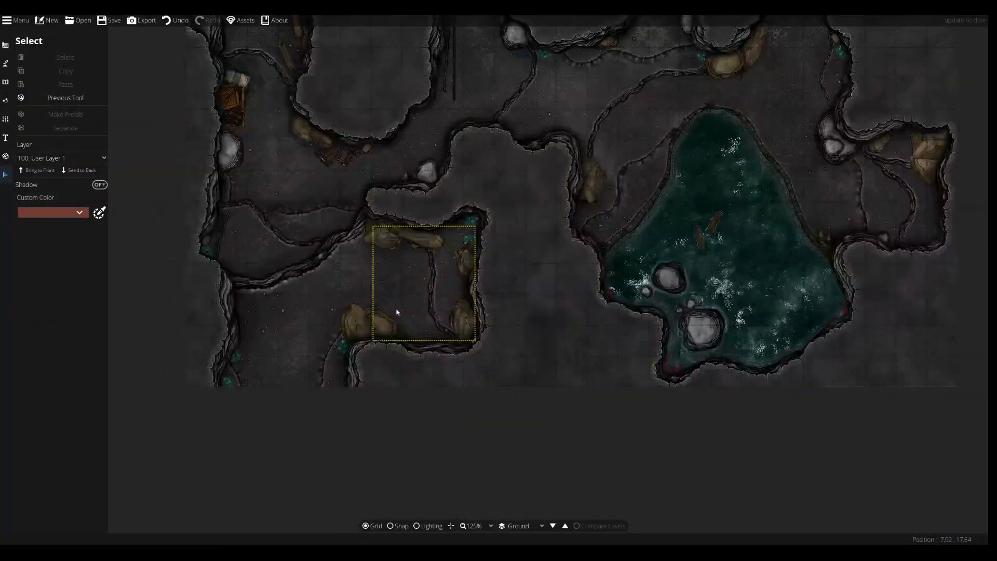
pyautogui.moveTo(368, 211); pyautogui.dragTo(354, 387)
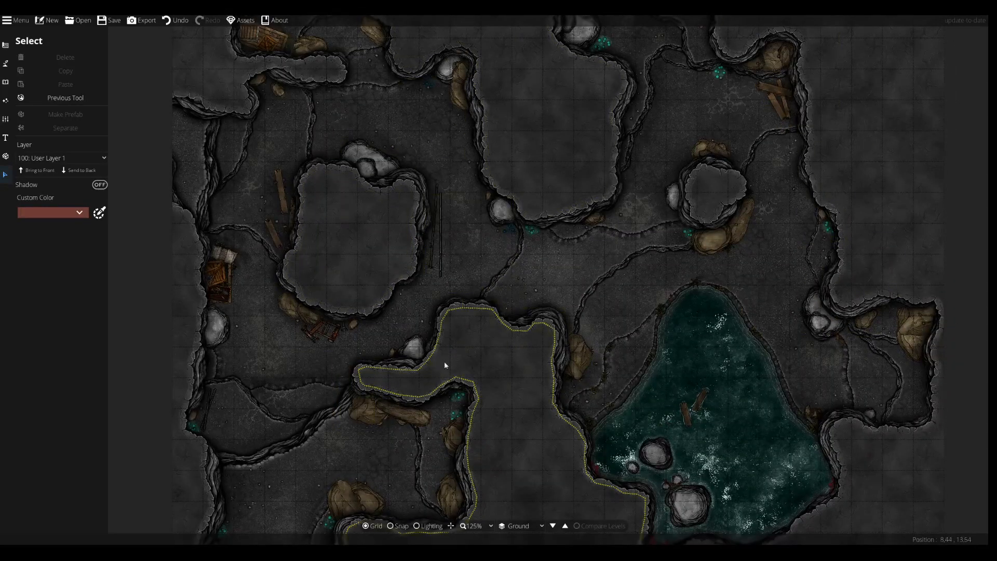
pyautogui.moveTo(422, 405); pyautogui.dragTo(428, 302)
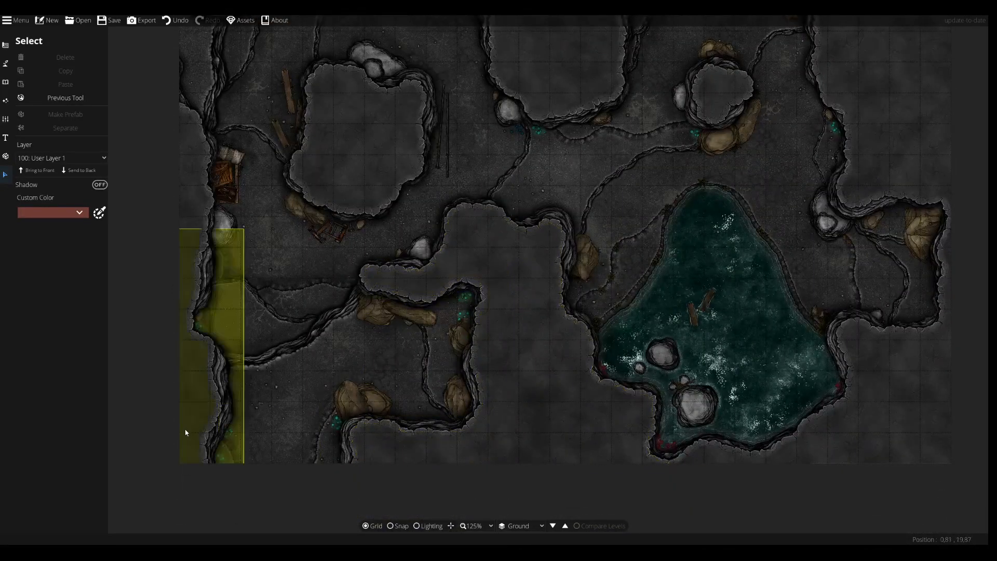
pyautogui.moveTo(520, 296); pyautogui.dragTo(457, 244)
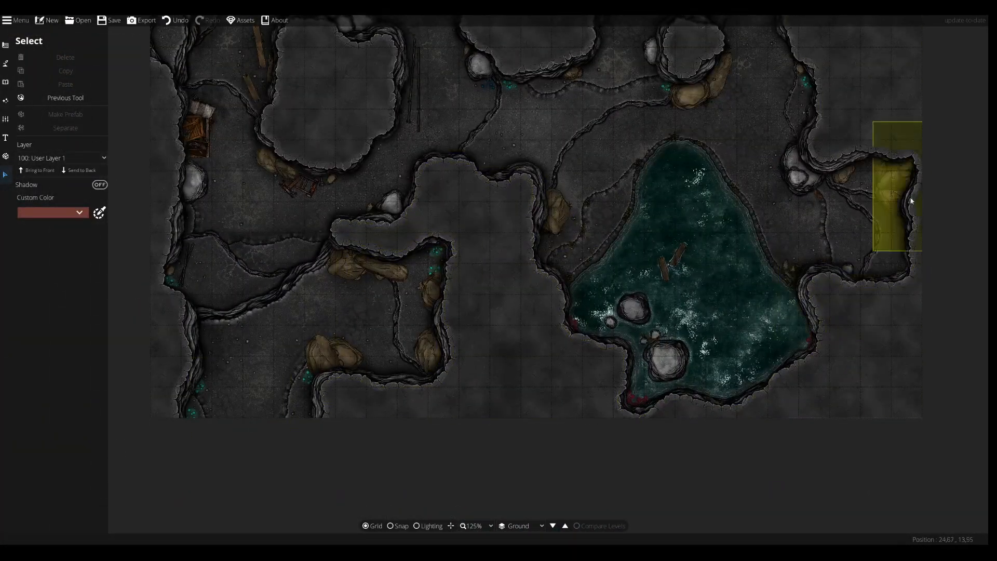
pyautogui.moveTo(486, 172); pyautogui.dragTo(476, 397)
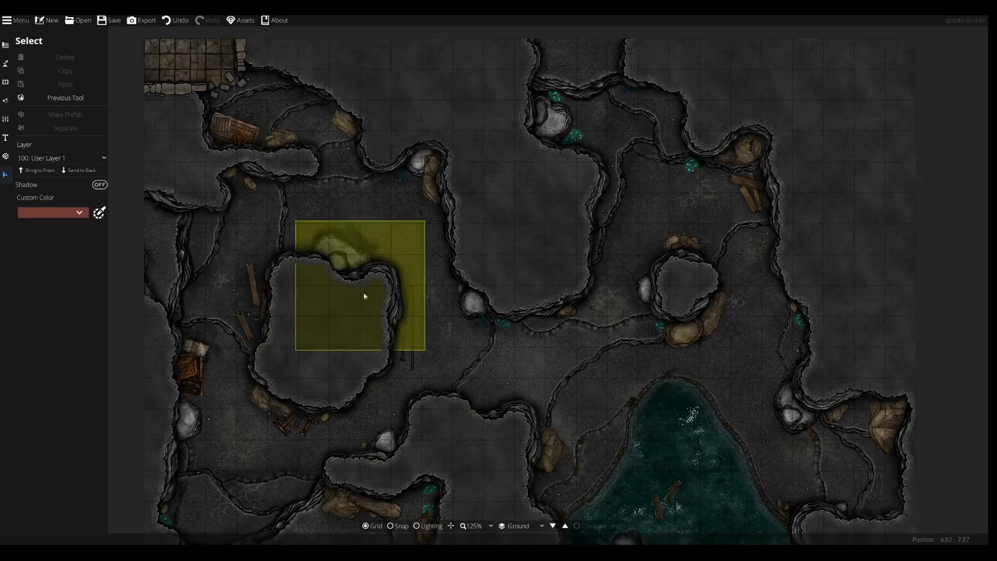
pyautogui.moveTo(373, 303); pyautogui.dragTo(472, 412)
pyautogui.moveTo(365, 384); pyautogui.dragTo(363, 280)
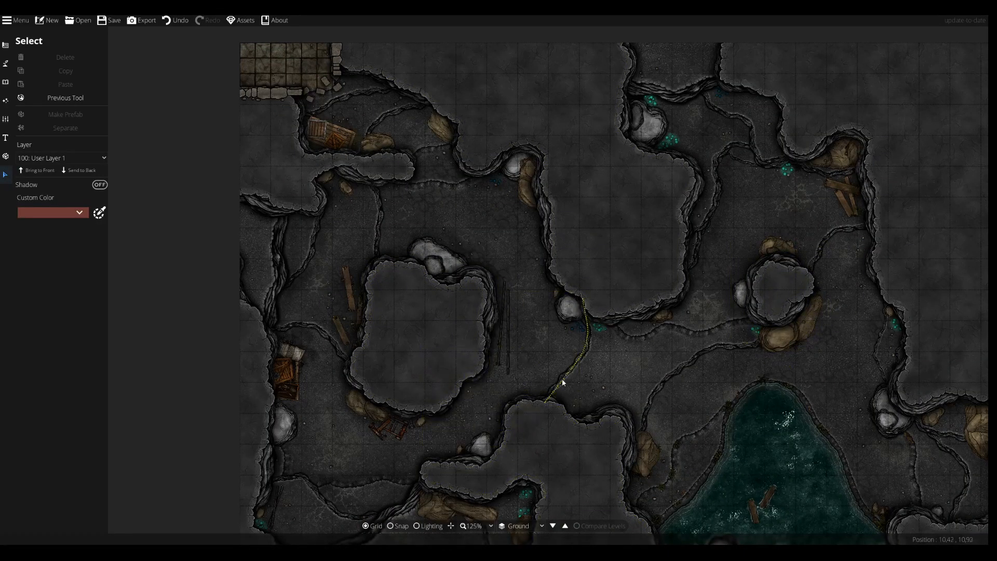
pyautogui.moveTo(562, 395); pyautogui.dragTo(507, 302)
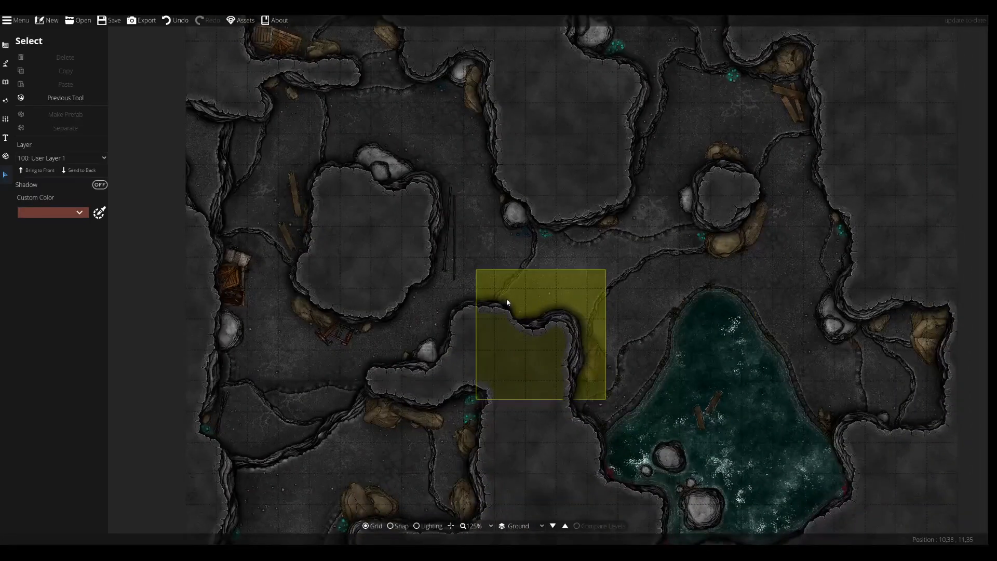